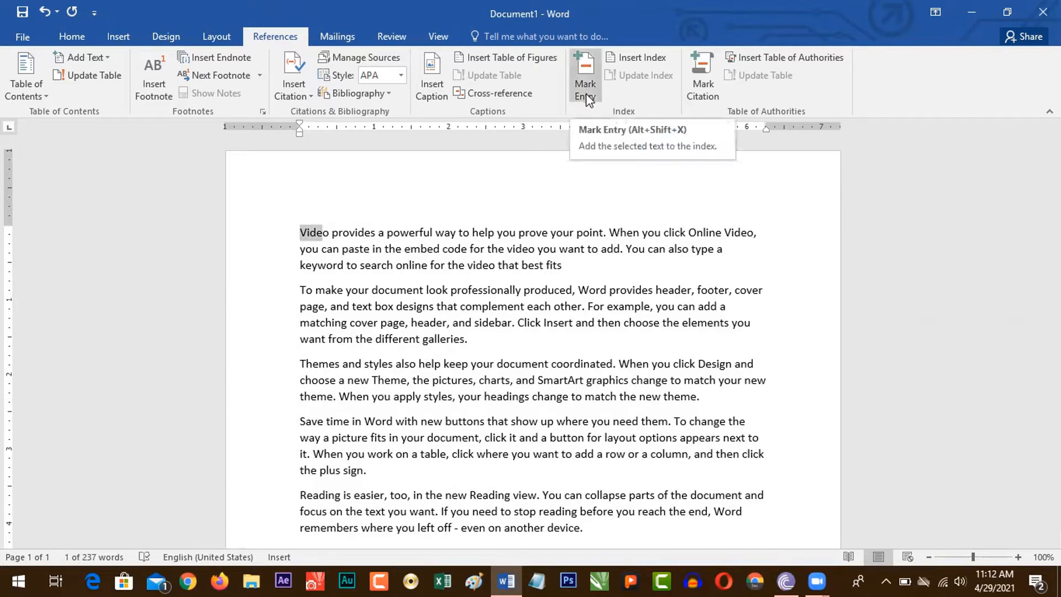
Step: Mark the word "Video" at the start of the first paragraph as an index entry and hide the formatting marks
{"action": "left_click", "coordinate": [327, 243]}
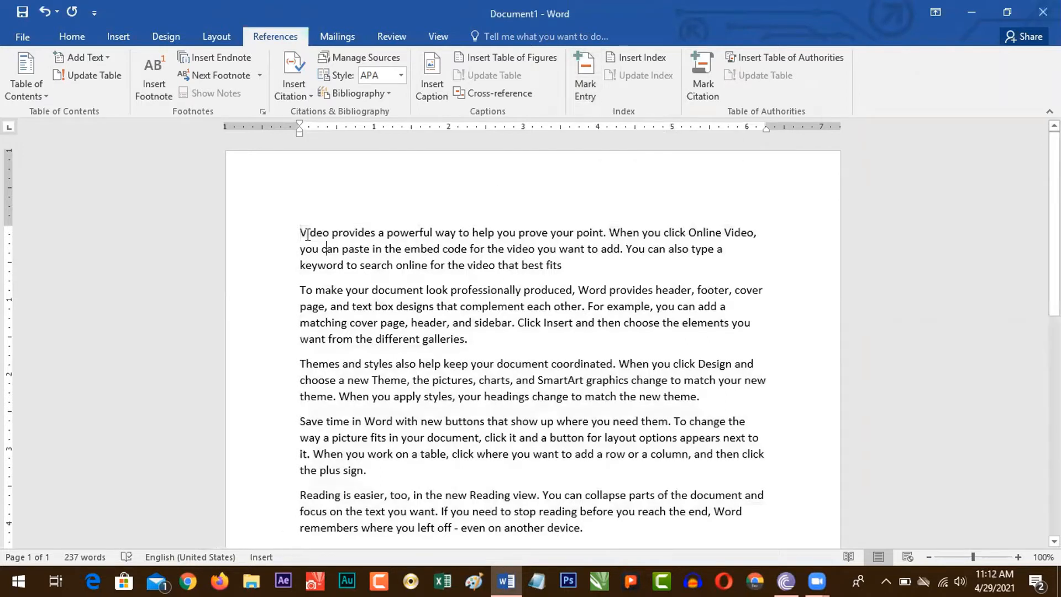
{"action": "left_click_drag", "start_coordinate": [300, 232], "coordinate": [330, 239]}
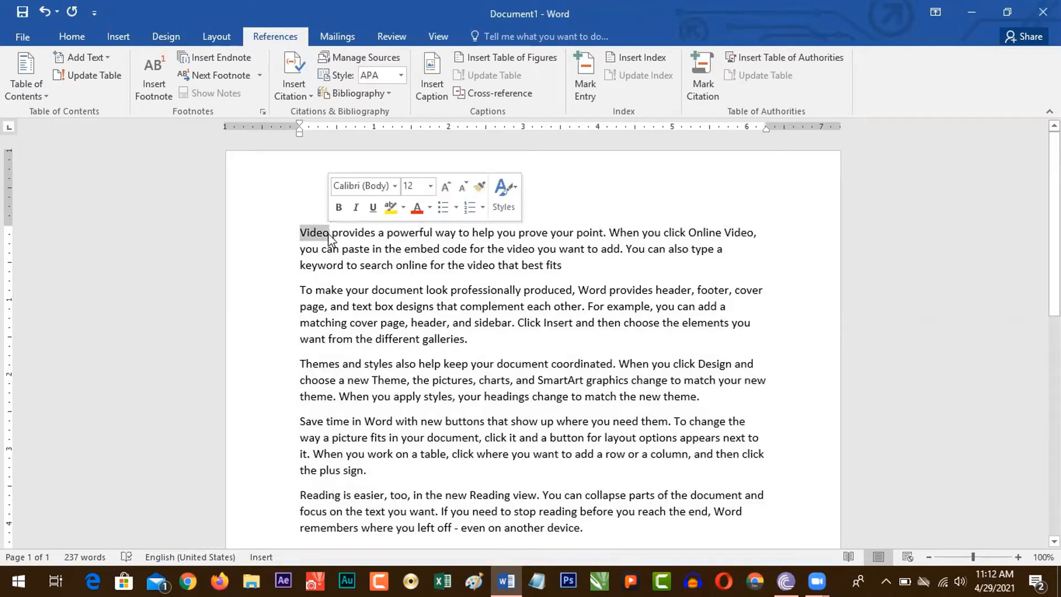
{"action": "left_click", "coordinate": [590, 67]}
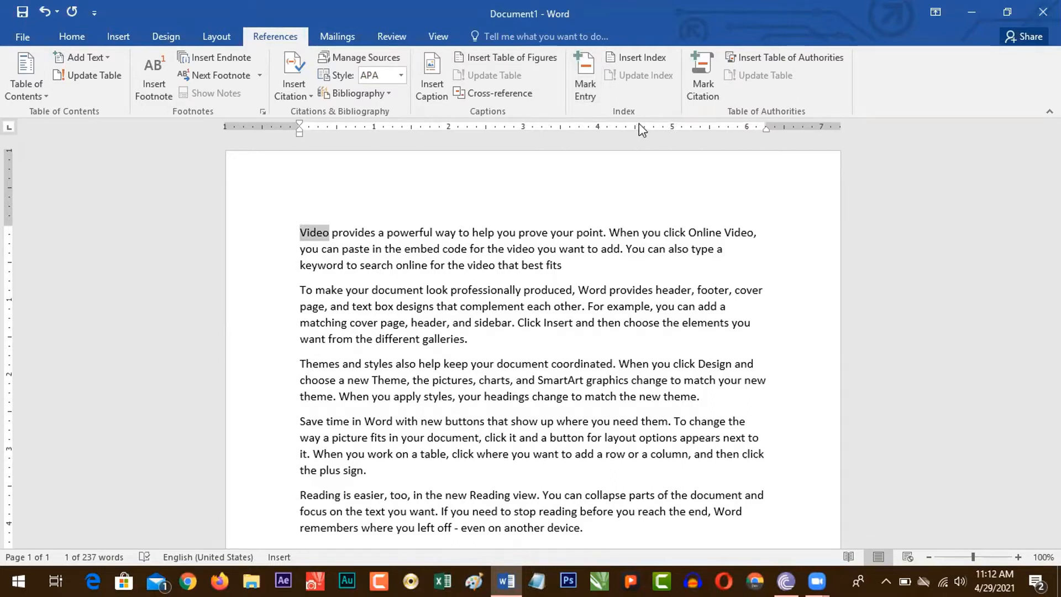
{"action": "left_click", "coordinate": [587, 89]}
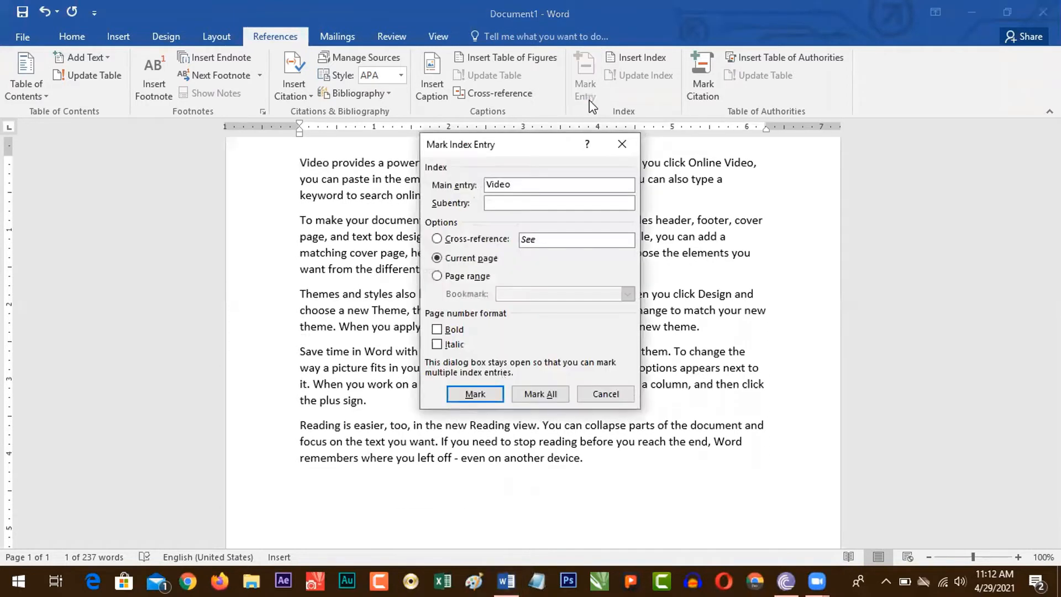
{"action": "left_click", "coordinate": [474, 395]}
{"action": "left_click", "coordinate": [608, 394]}
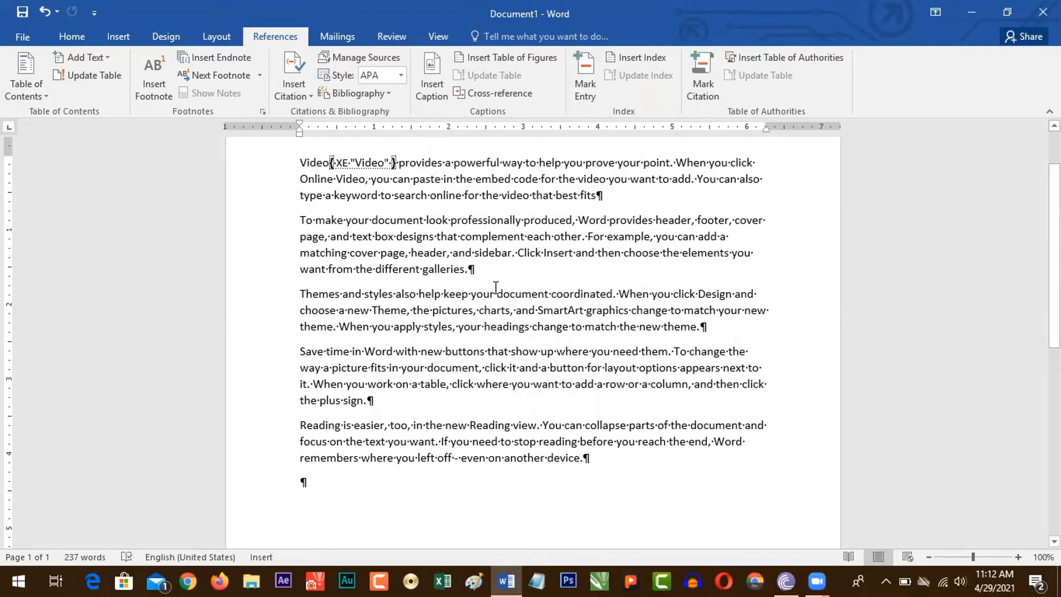
{"action": "key", "text": "ctrl+shift+8"}
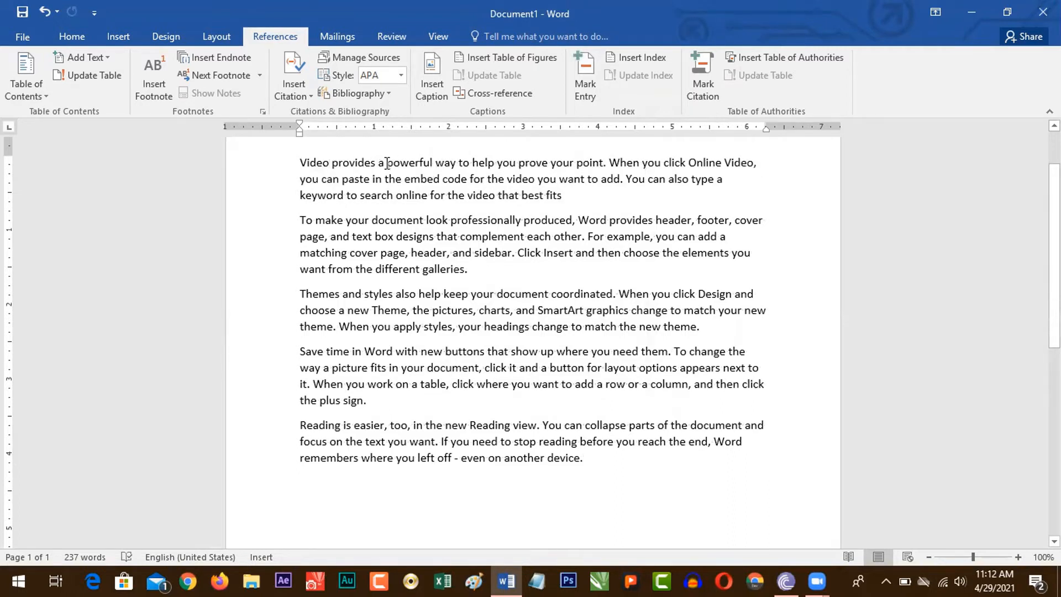
Step: Mark "powerful" in the first sentence as an index entry and hide the formatting marks again
{"action": "left_click_drag", "start_coordinate": [386, 163], "coordinate": [435, 169]}
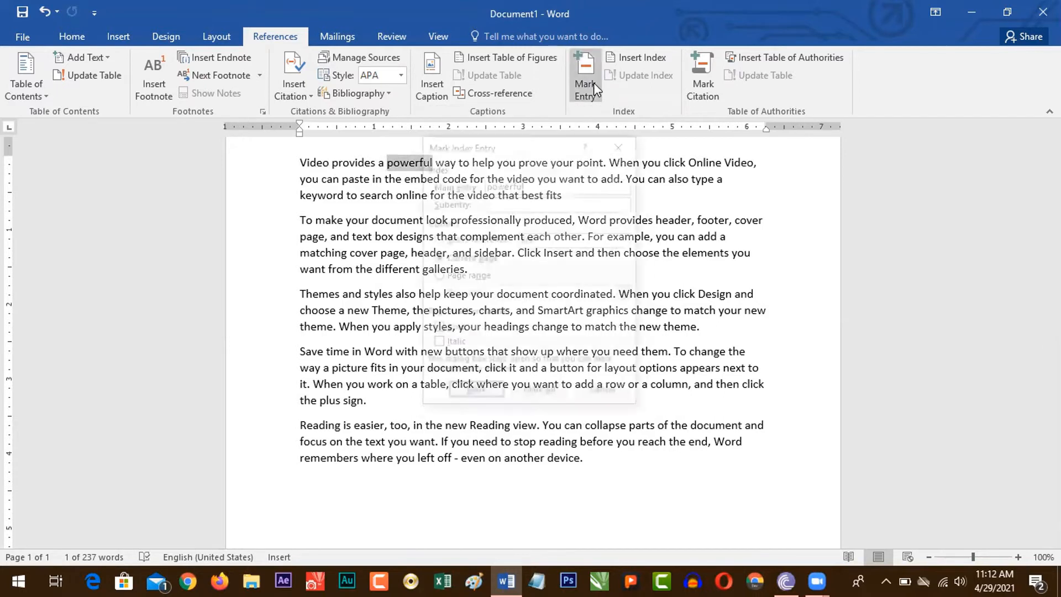
{"action": "left_click", "coordinate": [591, 82]}
{"action": "left_click", "coordinate": [475, 393]}
{"action": "left_click", "coordinate": [606, 393]}
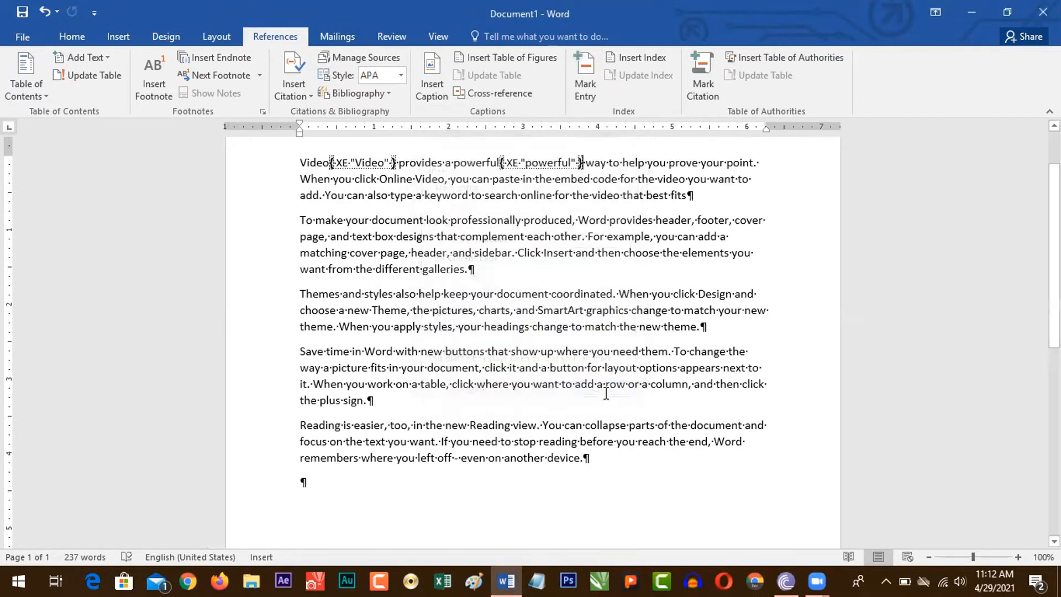
{"action": "key", "text": "ctrl+shift+8"}
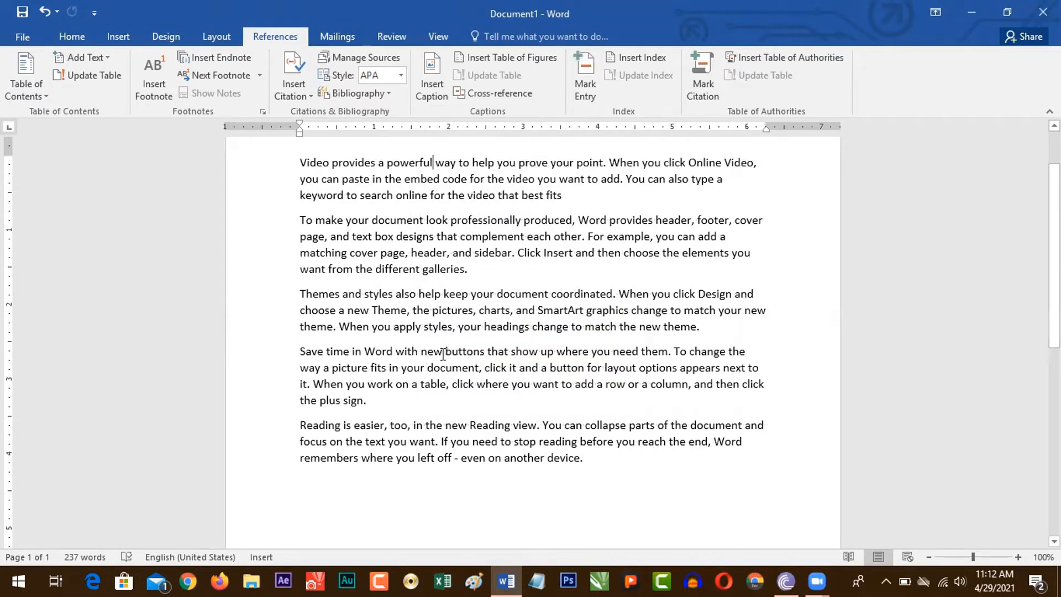
Step: Mark "buttons" in the fourth paragraph and "Reading" before "view" in the last paragraph as index entries
{"action": "left_click_drag", "start_coordinate": [445, 352], "coordinate": [483, 352]}
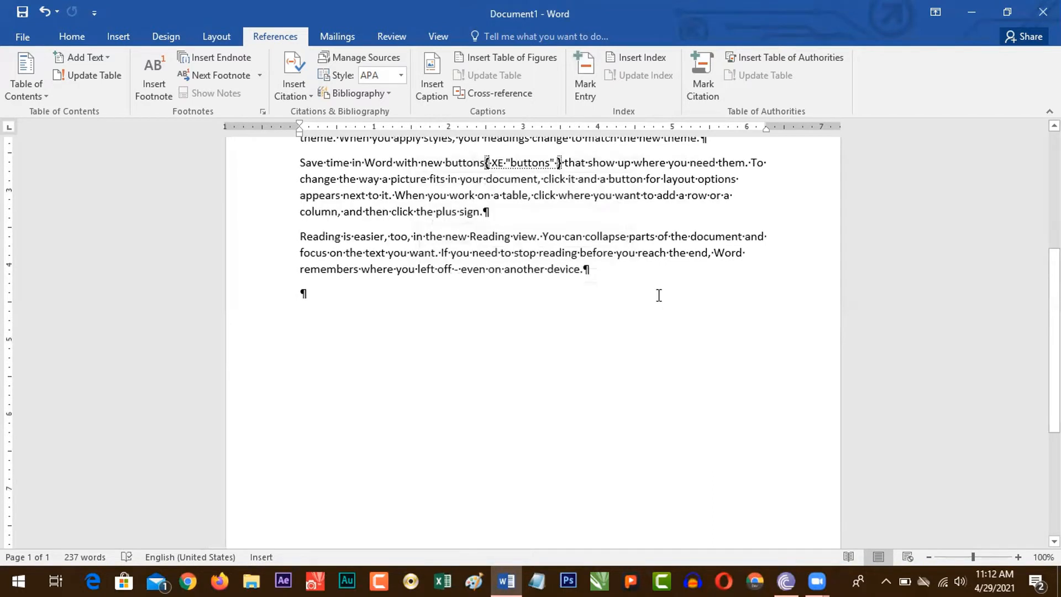
{"action": "key", "text": "ctrl+shift+8"}
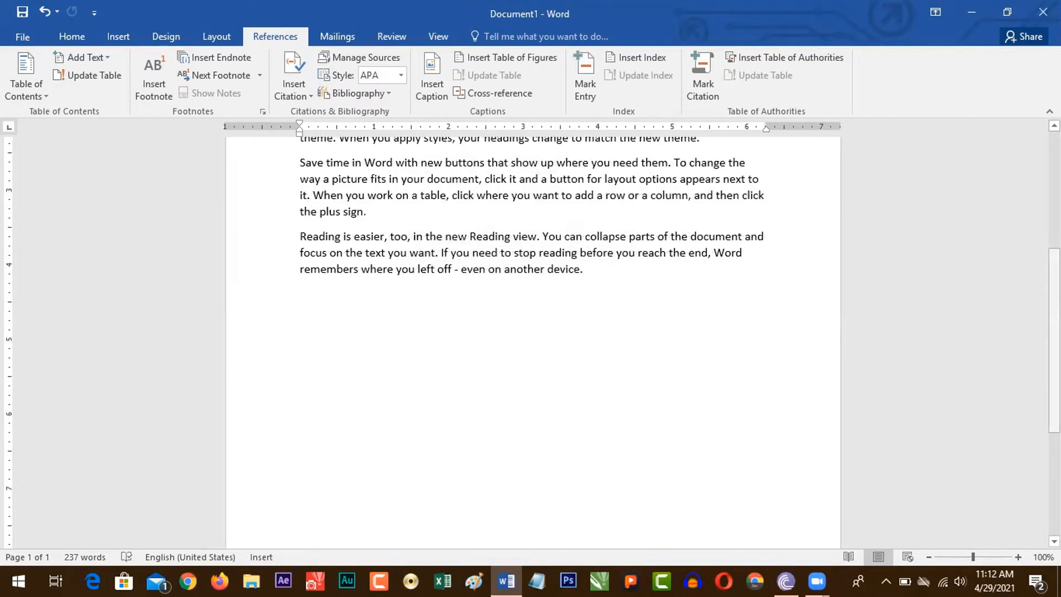
{"action": "scroll", "coordinate": [461, 315], "scroll_direction": "up", "scroll_amount": 2}
{"action": "left_click_drag", "start_coordinate": [470, 320], "coordinate": [509, 319]}
{"action": "left_click", "coordinate": [585, 83]}
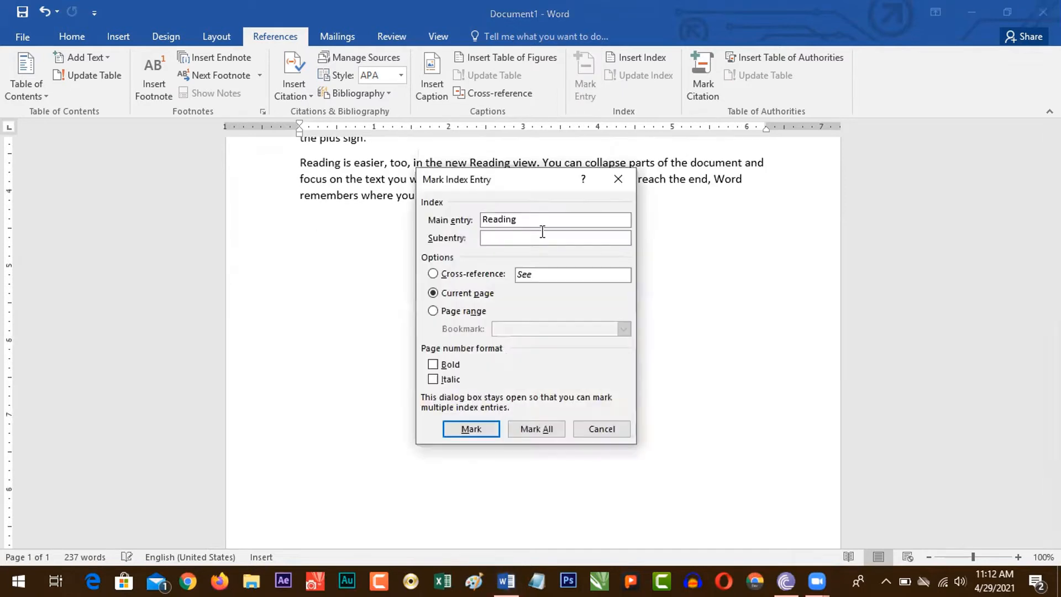
{"action": "left_click", "coordinate": [589, 425]}
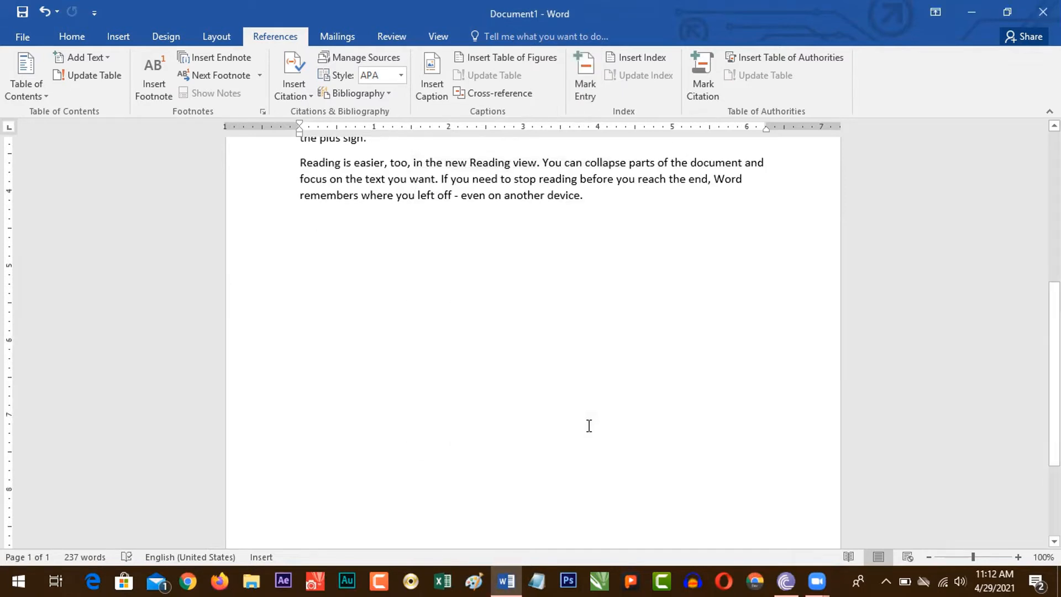
Step: Insert a two-column indented index in the From template format below the last paragraph
{"action": "key", "text": "Return"}
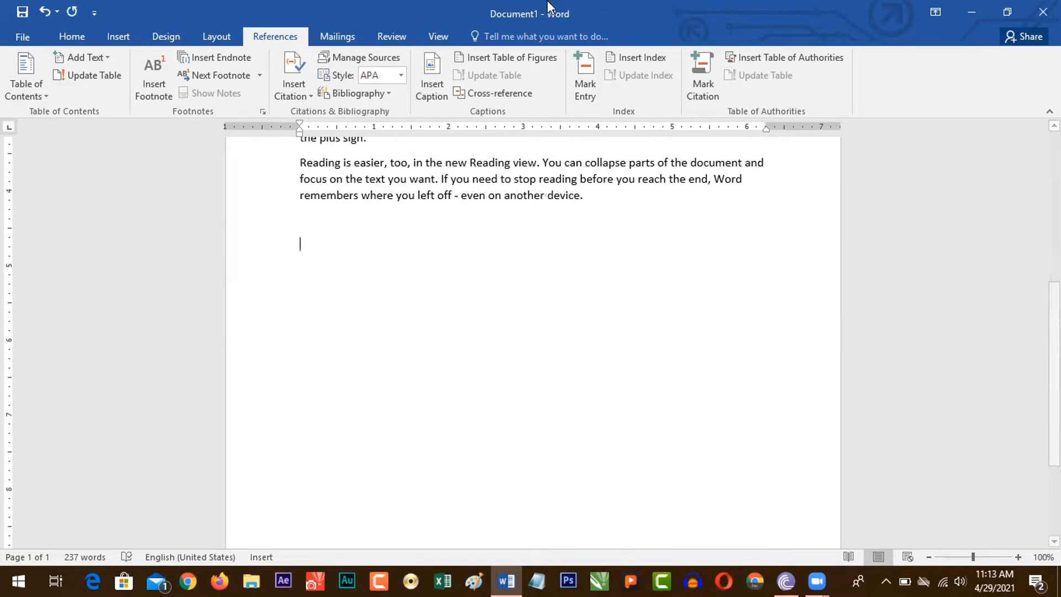
{"action": "left_click", "coordinate": [651, 59]}
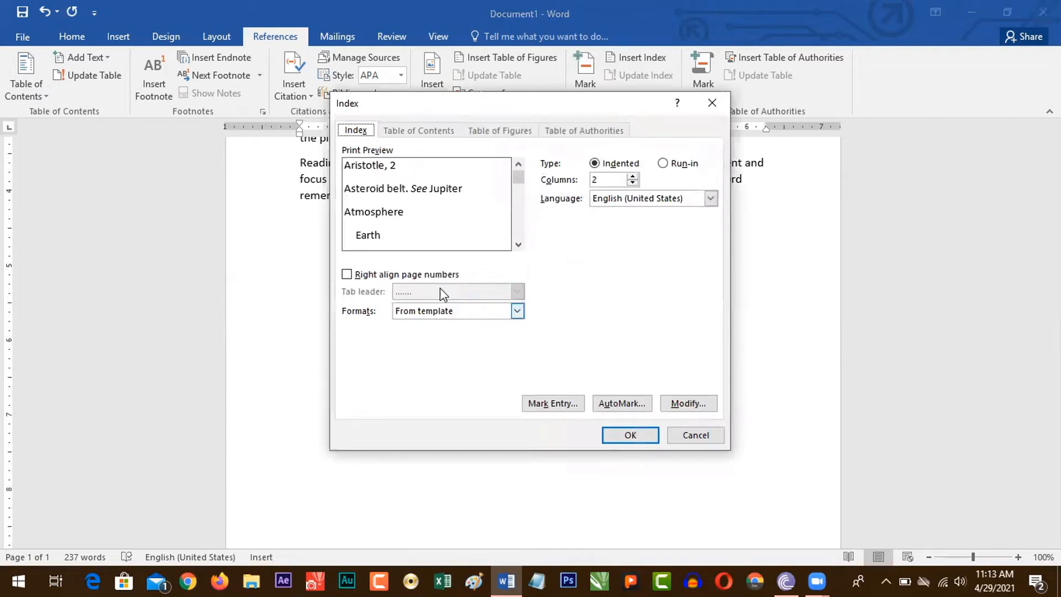
{"action": "left_click", "coordinate": [632, 436]}
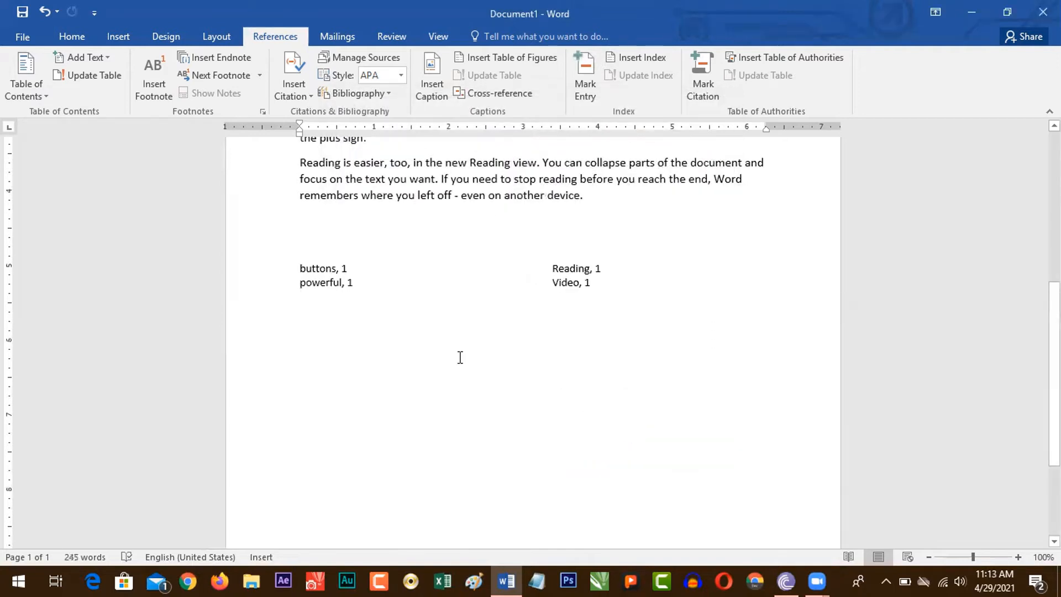
Step: Check the entries of the inserted index and delete the whole index
{"action": "left_click_drag", "start_coordinate": [300, 270], "coordinate": [346, 267]}
{"action": "left_click", "coordinate": [346, 268]}
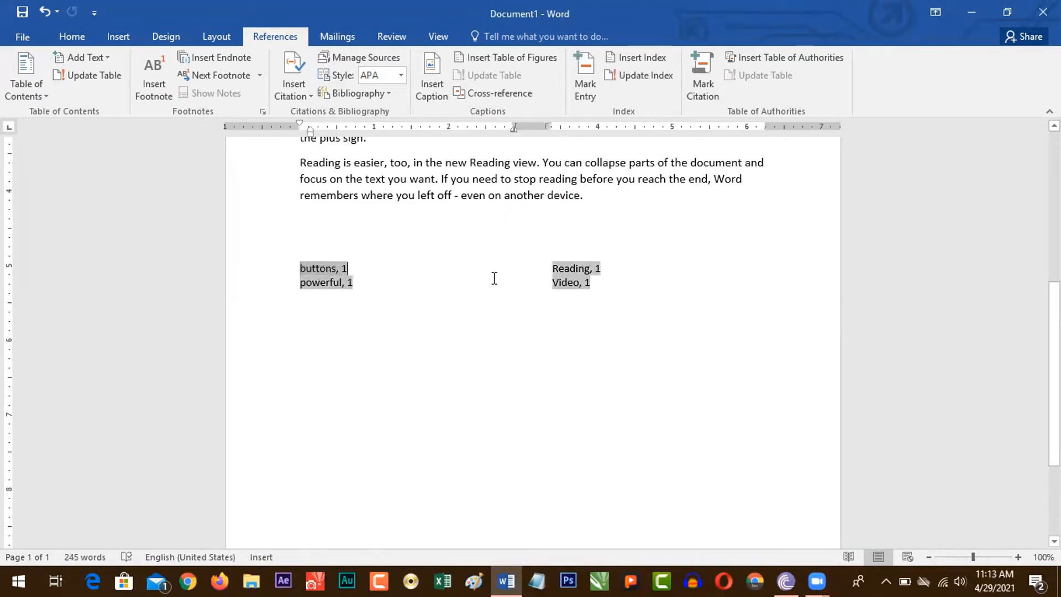
{"action": "left_click", "coordinate": [606, 264]}
{"action": "left_click", "coordinate": [323, 298]}
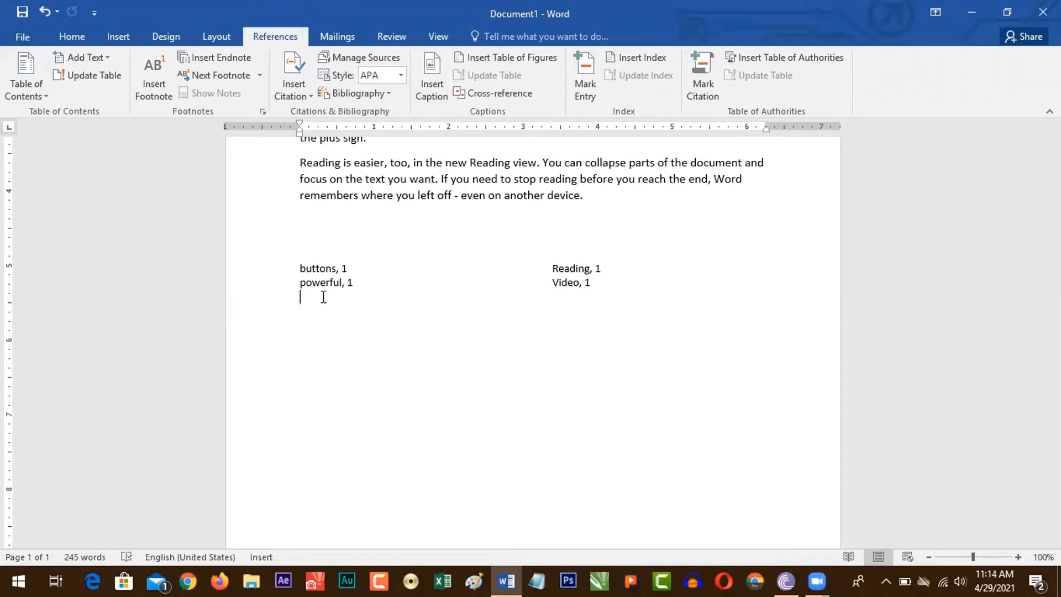
{"action": "left_click_drag", "start_coordinate": [313, 303], "coordinate": [292, 274]}
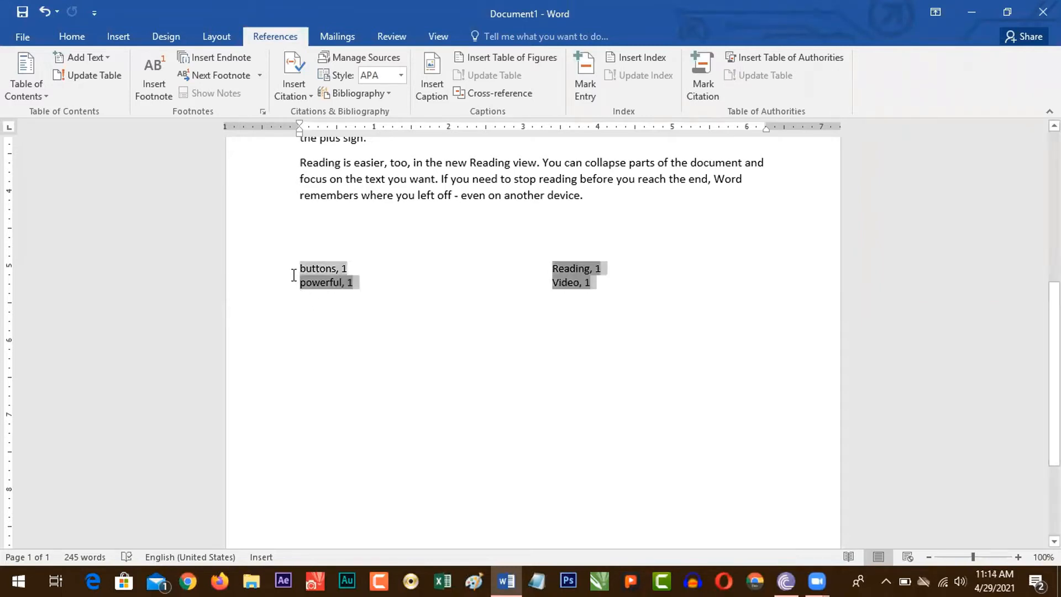
{"action": "key", "text": "Delete"}
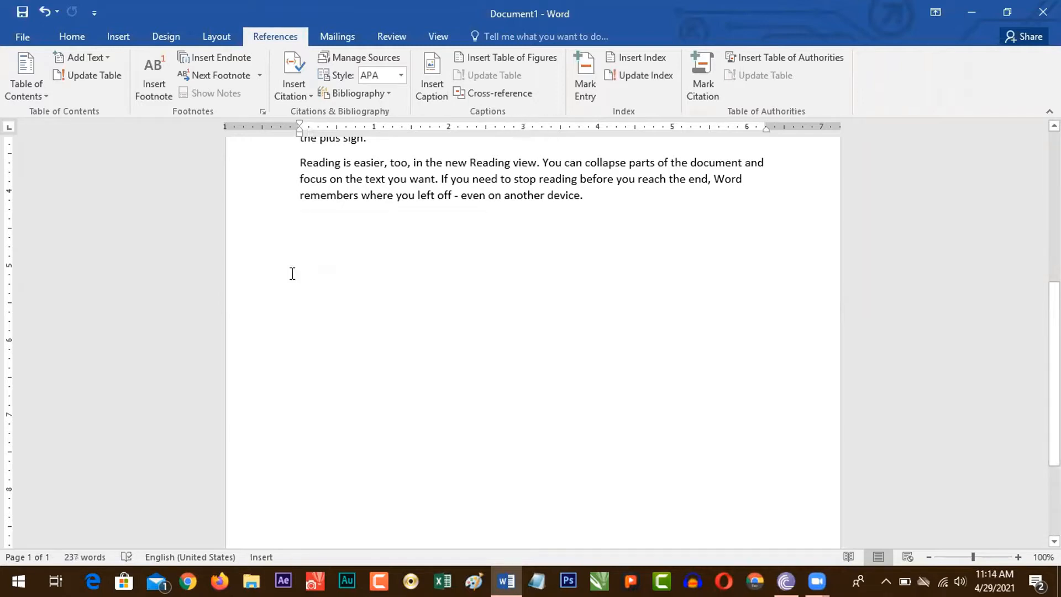
Step: Mark "remembers" in the last paragraph as an index entry
{"action": "left_click_drag", "start_coordinate": [300, 198], "coordinate": [358, 202]}
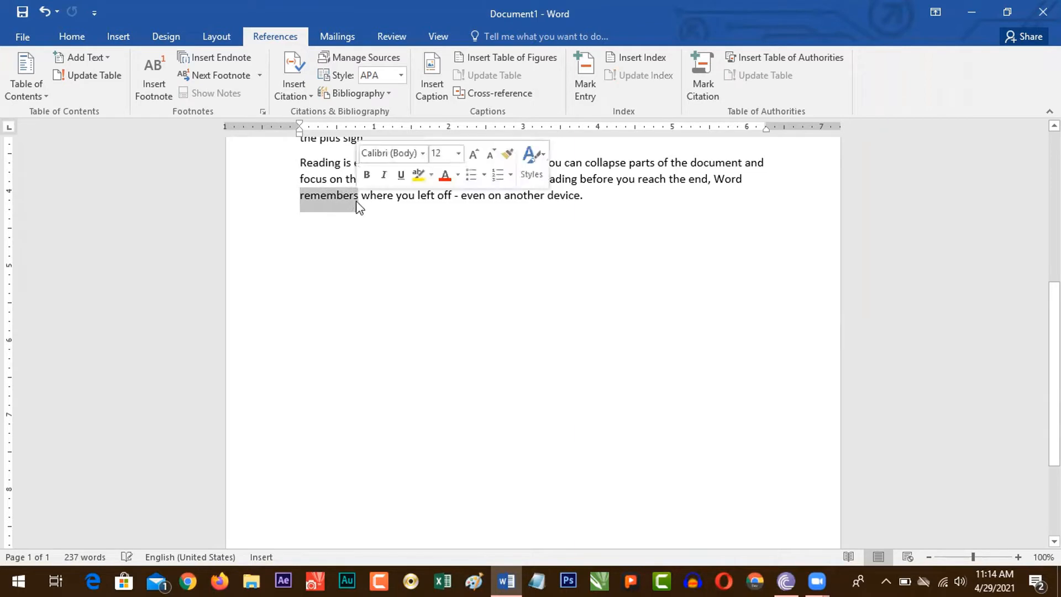
{"action": "left_click", "coordinate": [584, 88]}
{"action": "left_click", "coordinate": [475, 394]}
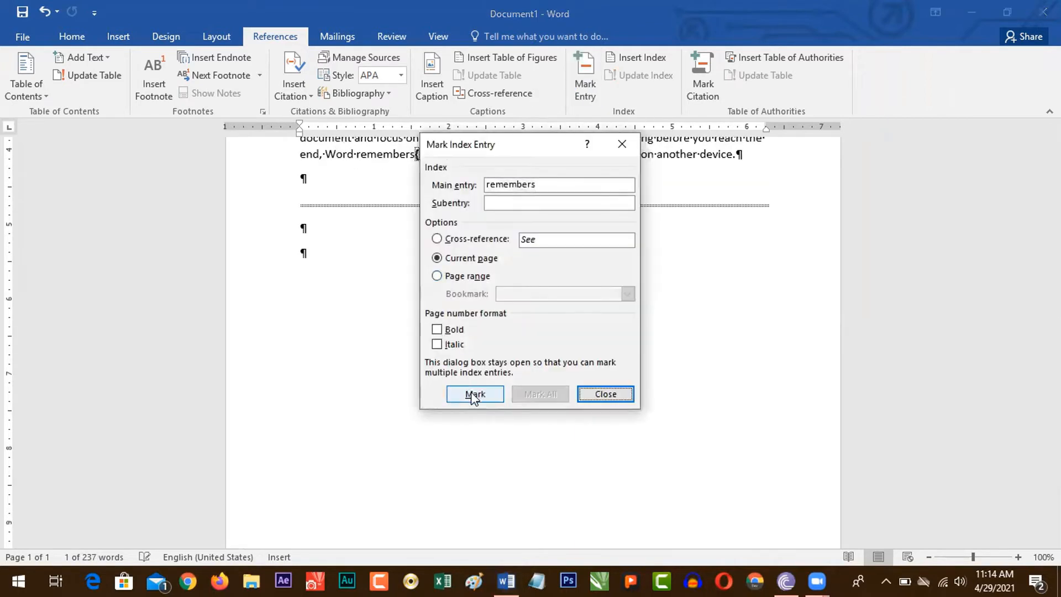
{"action": "left_click", "coordinate": [586, 399]}
Step: Mark "coordinated" in the third paragraph as an index entry
{"action": "scroll", "coordinate": [599, 396], "scroll_direction": "up", "scroll_amount": 6}
{"action": "scroll", "coordinate": [599, 305], "scroll_direction": "up", "scroll_amount": 1}
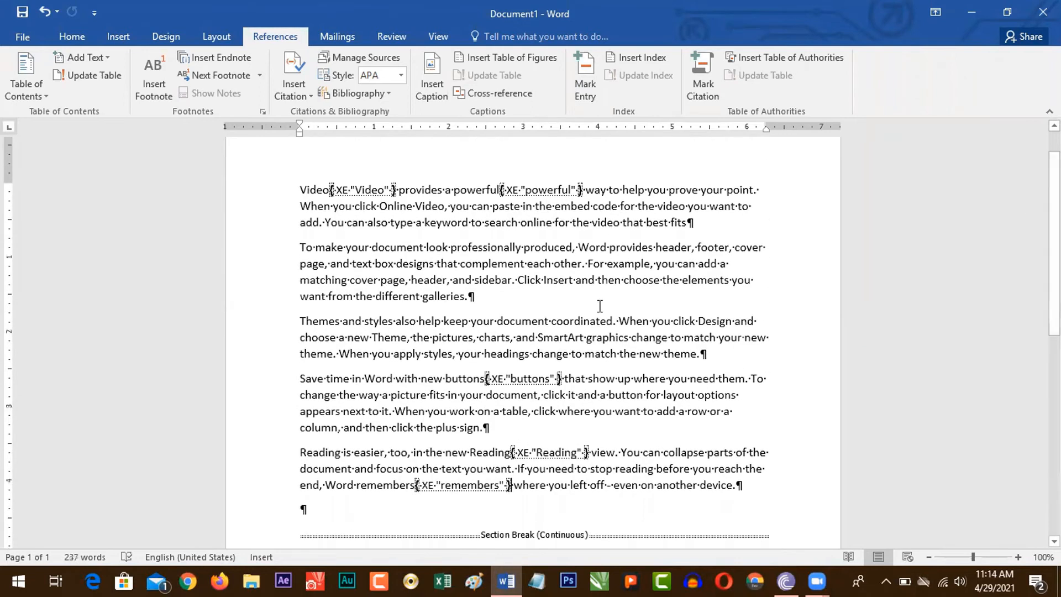
{"action": "double_click", "coordinate": [552, 323]}
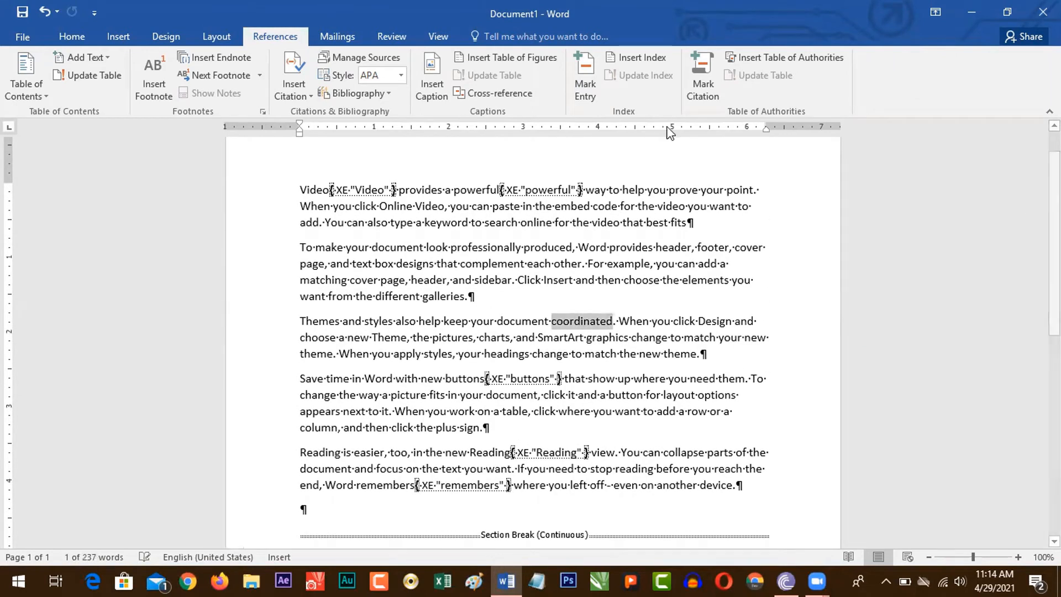
{"action": "left_click", "coordinate": [587, 83]}
{"action": "left_click", "coordinate": [471, 429]}
{"action": "left_click", "coordinate": [594, 429]}
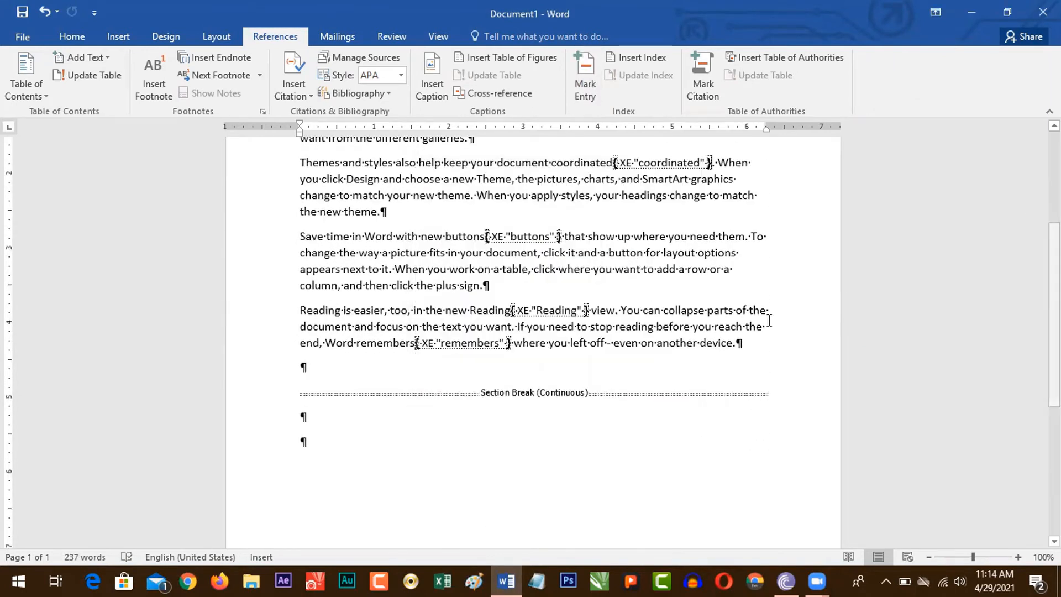
Step: Mark "device" at the end of the last paragraph as an index entry and delete the continuous section break below it
{"action": "double_click", "coordinate": [703, 343]}
{"action": "left_click", "coordinate": [591, 98]}
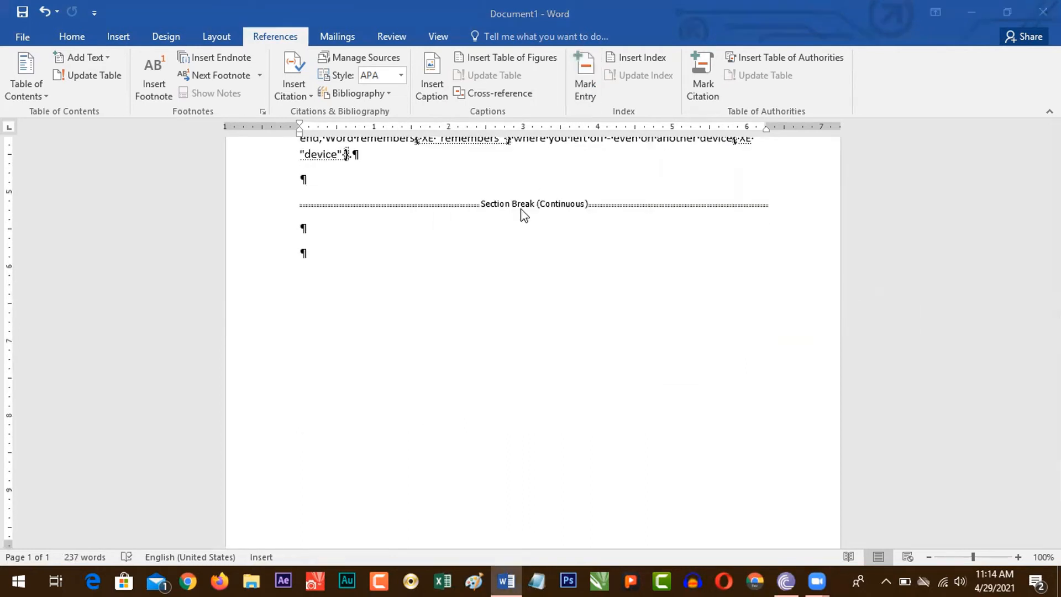
{"action": "left_click", "coordinate": [524, 203]}
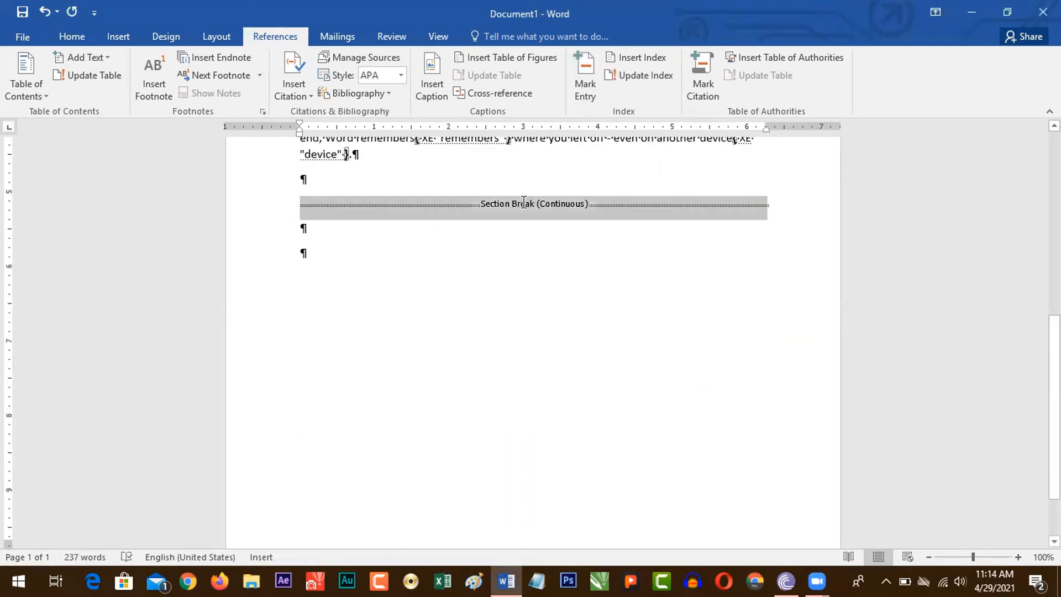
{"action": "key", "text": "Delete"}
{"action": "key", "text": "ctrl+shift+8"}
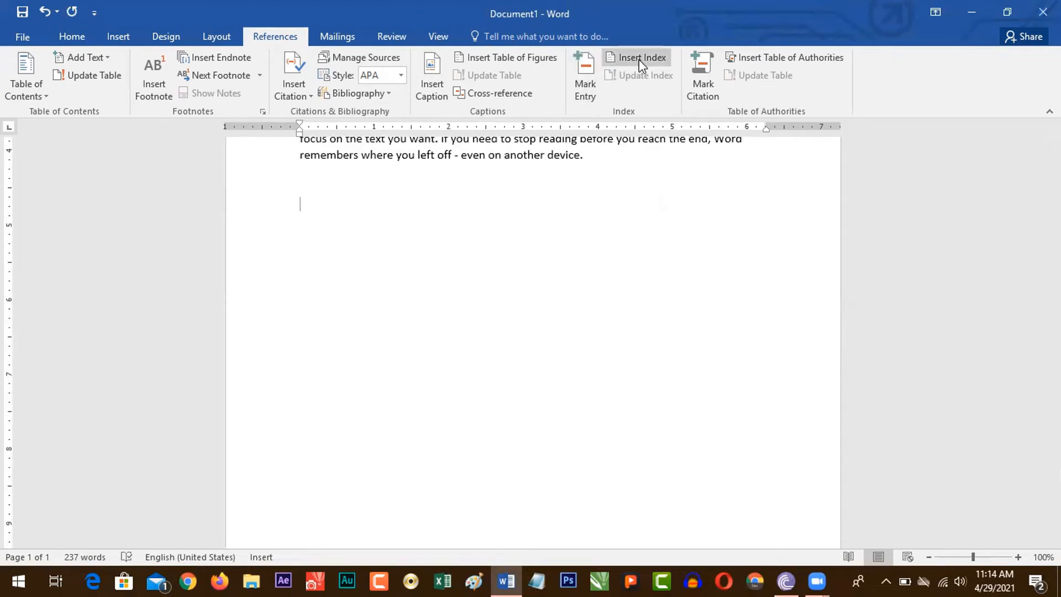
Step: Insert a two-column index in the Classic format with right-aligned page numbers below the text
{"action": "left_click", "coordinate": [642, 60]}
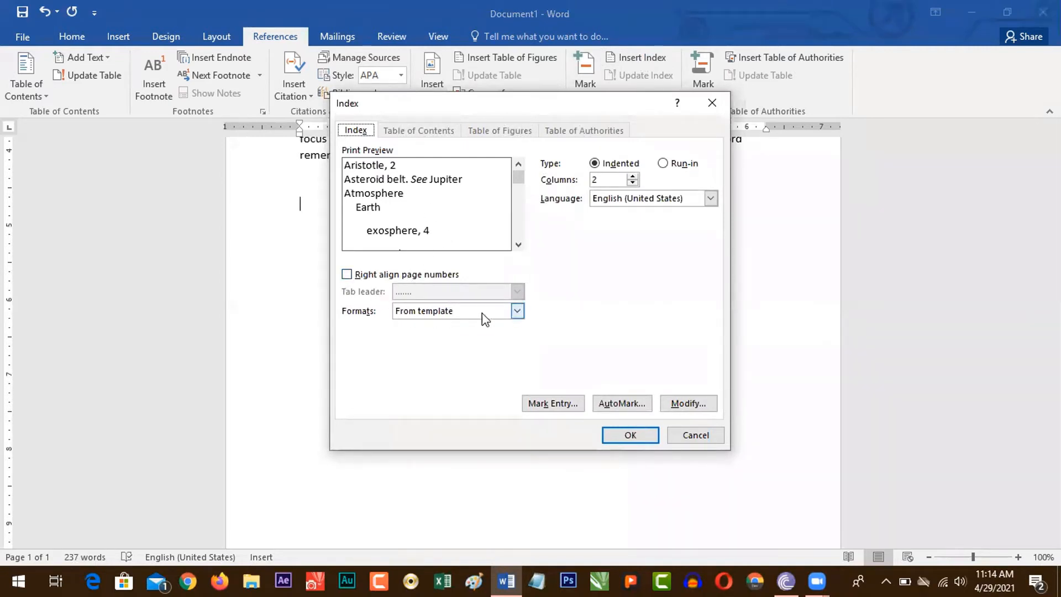
{"action": "left_click", "coordinate": [430, 310]}
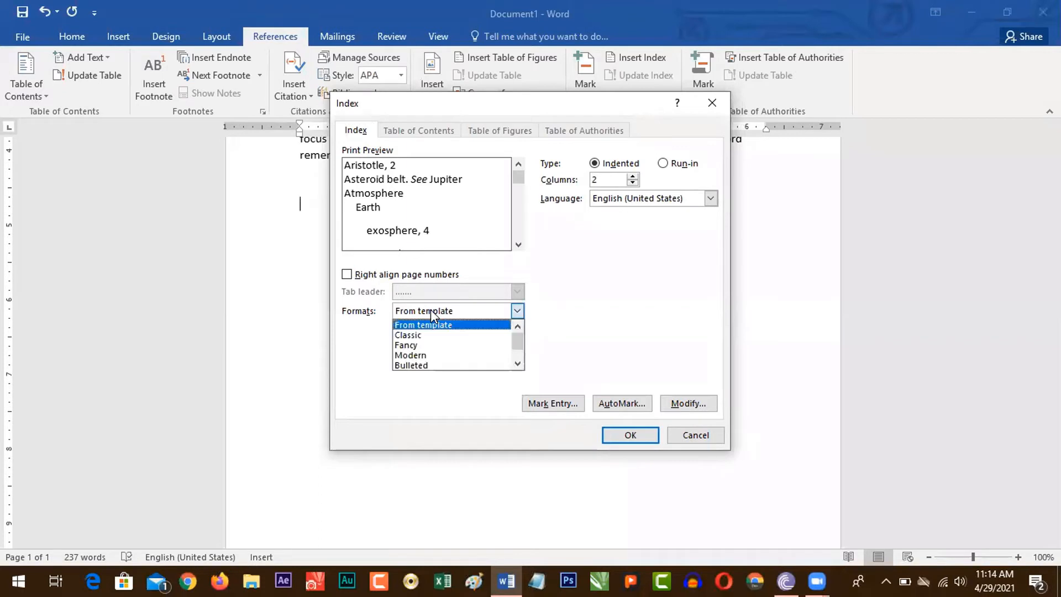
{"action": "left_click", "coordinate": [416, 336]}
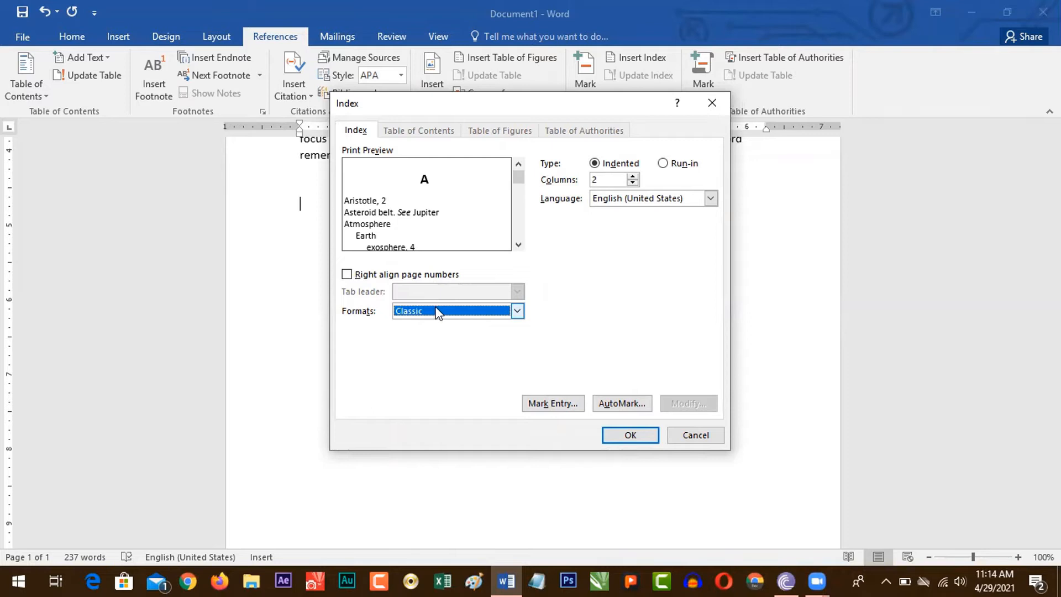
{"action": "left_click", "coordinate": [347, 275]}
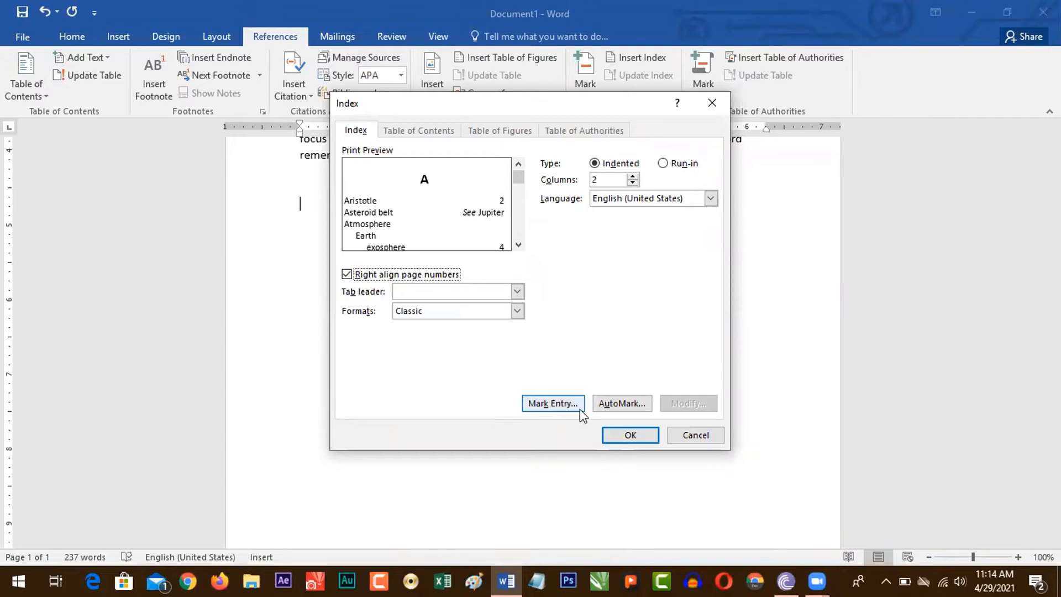
{"action": "left_click", "coordinate": [624, 435]}
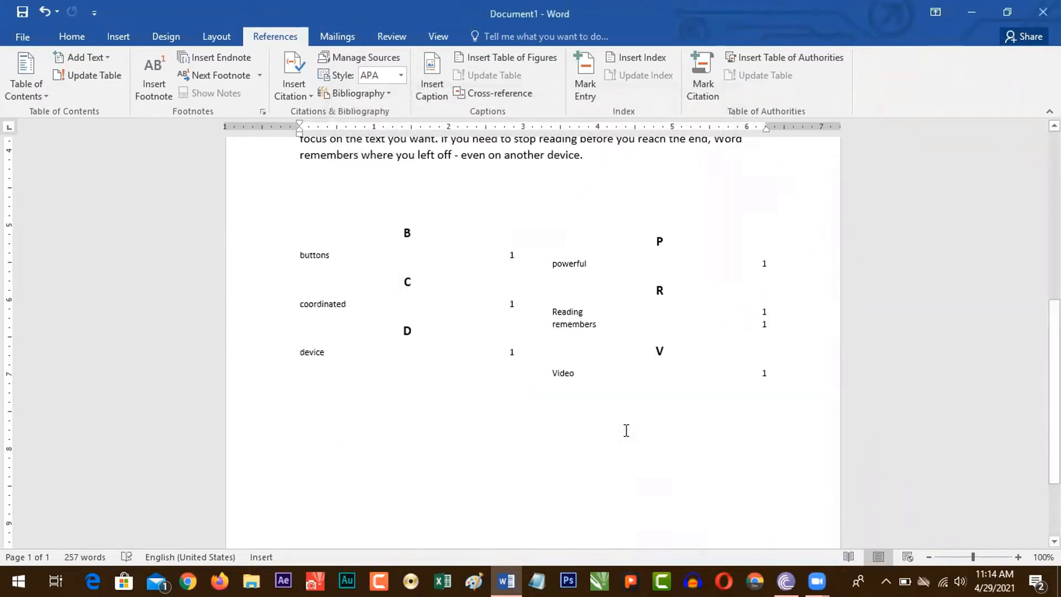
Step: Examine the letter headings, entries and page numbers of the inserted index
{"action": "left_click", "coordinate": [413, 236]}
{"action": "left_click", "coordinate": [385, 255]}
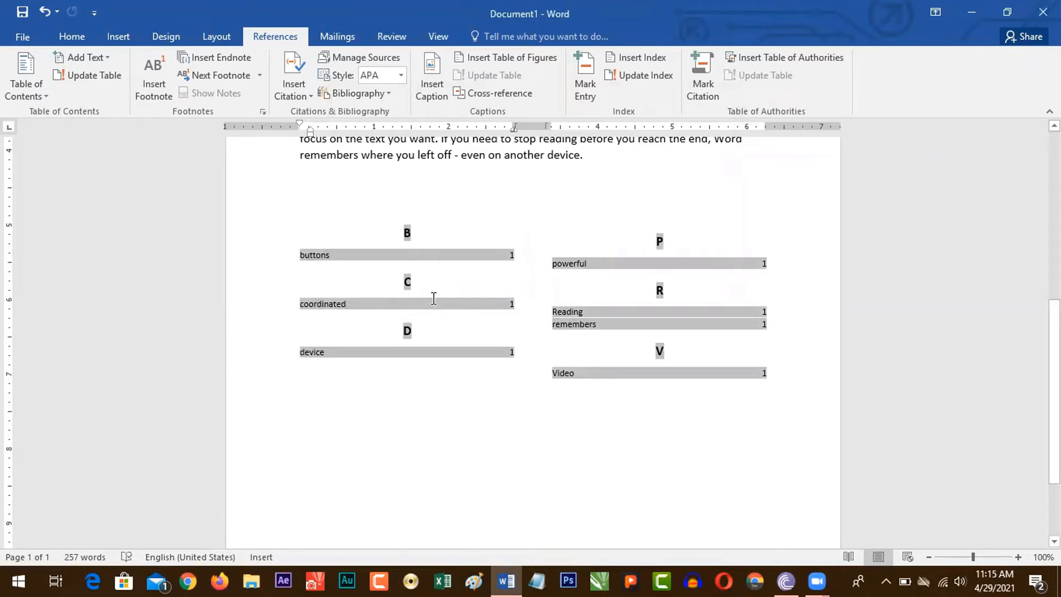
{"action": "left_click", "coordinate": [414, 279]}
{"action": "left_click", "coordinate": [332, 377]}
{"action": "left_click", "coordinate": [325, 307]}
{"action": "left_click", "coordinate": [599, 311]}
{"action": "left_click", "coordinate": [619, 450]}
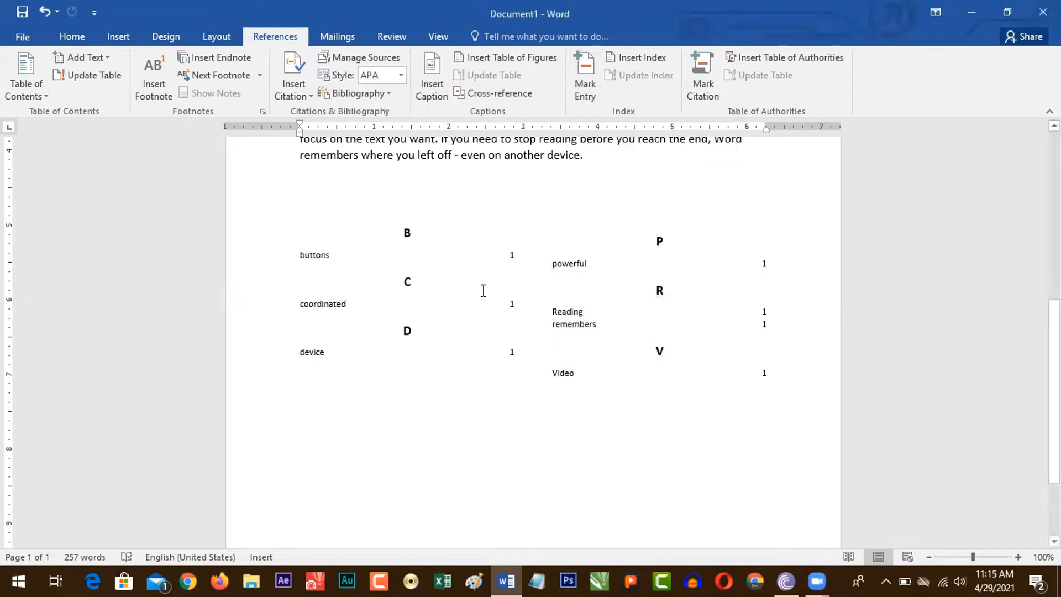
Step: Delete the existing index below the document text
{"action": "scroll", "coordinate": [483, 290], "scroll_direction": "up", "scroll_amount": 2}
{"action": "left_click_drag", "start_coordinate": [350, 494], "coordinate": [265, 337]}
{"action": "key", "text": "Delete"}
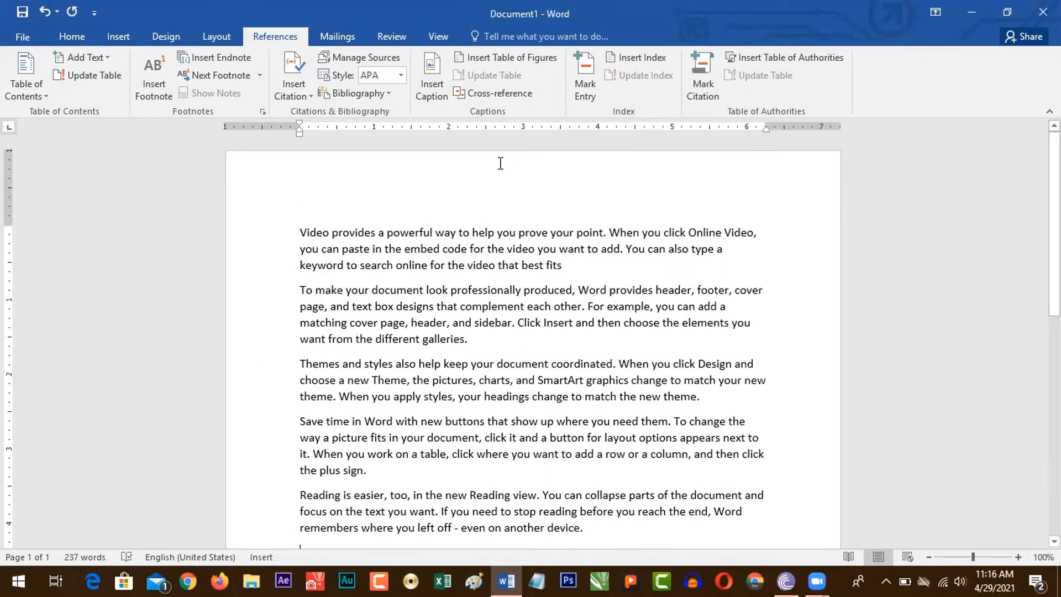
Step: Mark "way" in the first paragraph as an index entry and hide the formatting marks
{"action": "left_click_drag", "start_coordinate": [437, 237], "coordinate": [459, 237]}
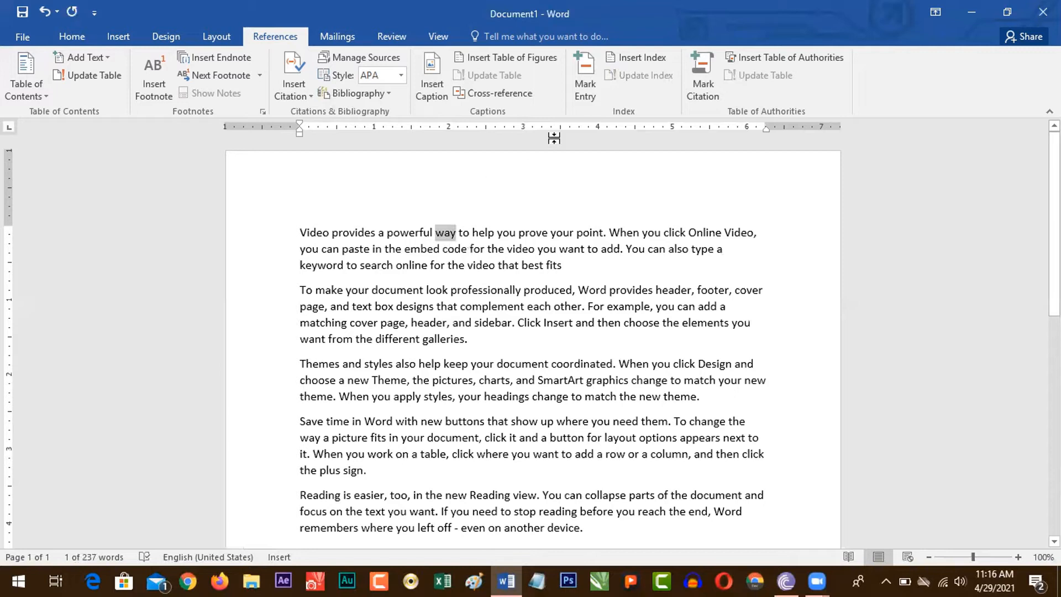
{"action": "left_click", "coordinate": [587, 93]}
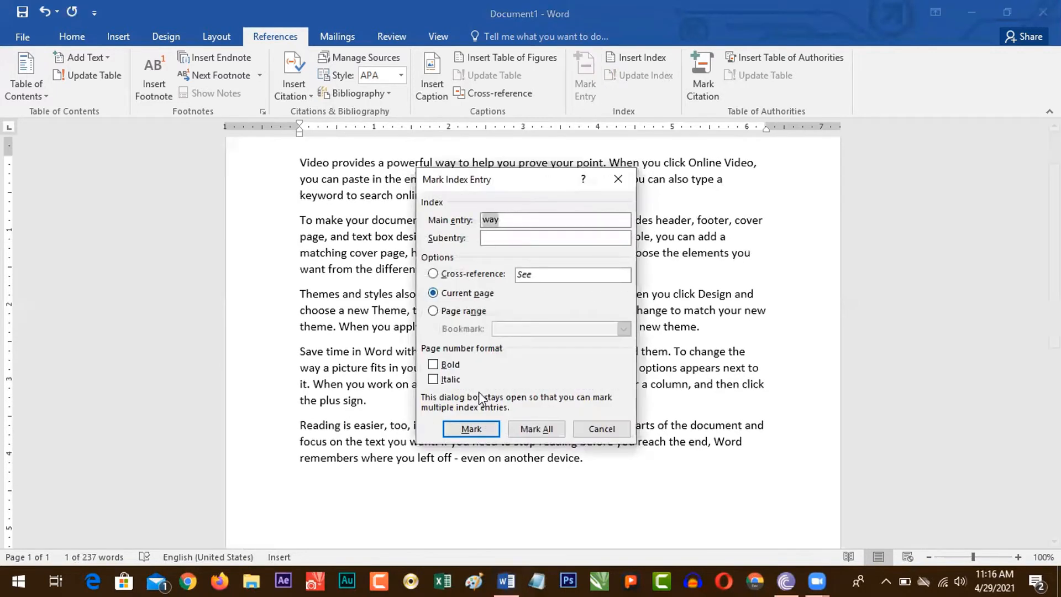
{"action": "left_click", "coordinate": [471, 430]}
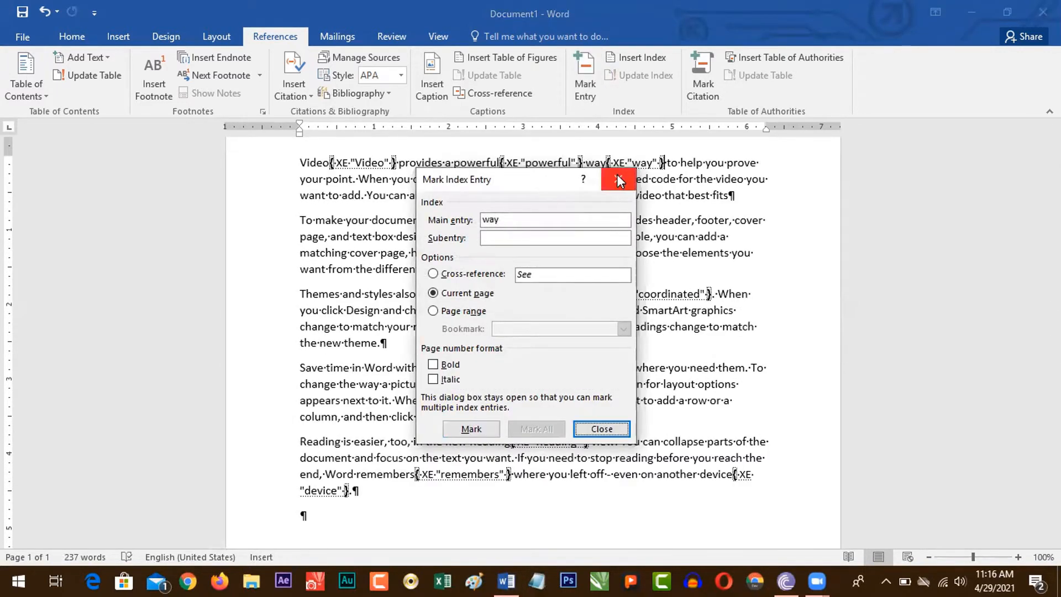
{"action": "left_click", "coordinate": [618, 178]}
{"action": "key", "text": "ctrl+shift+8"}
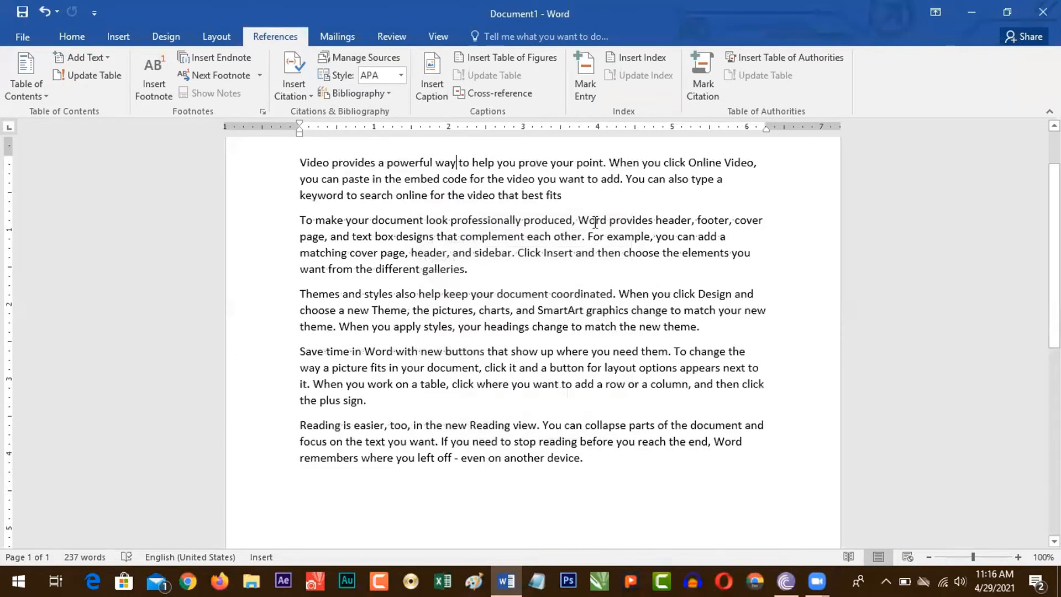
Step: Mark "document" in the third paragraph, just before "coordinated", as an index entry
{"action": "left_click_drag", "start_coordinate": [498, 299], "coordinate": [547, 297]}
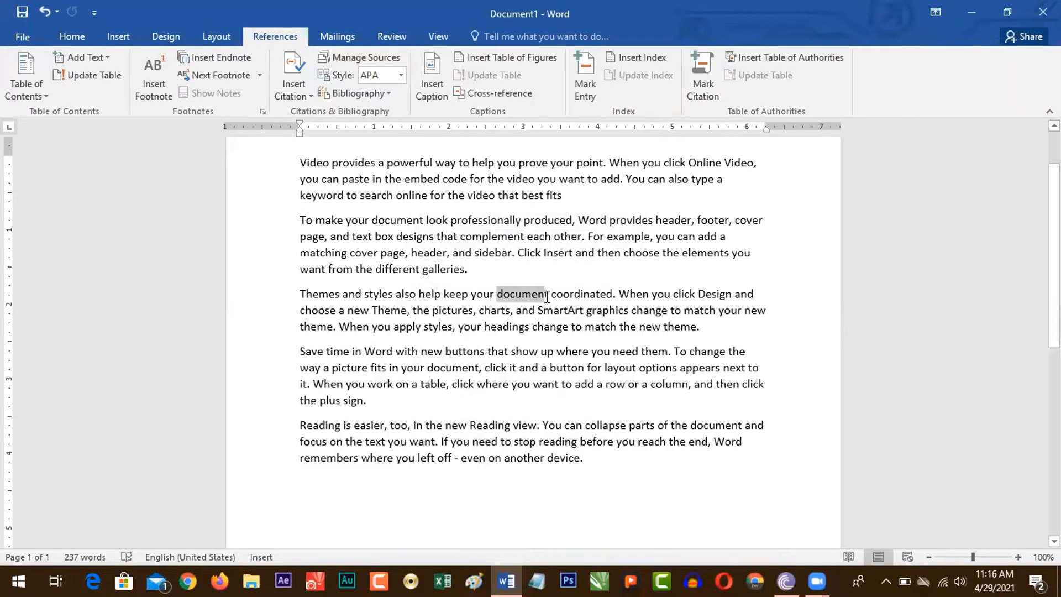
{"action": "left_click", "coordinate": [585, 77]}
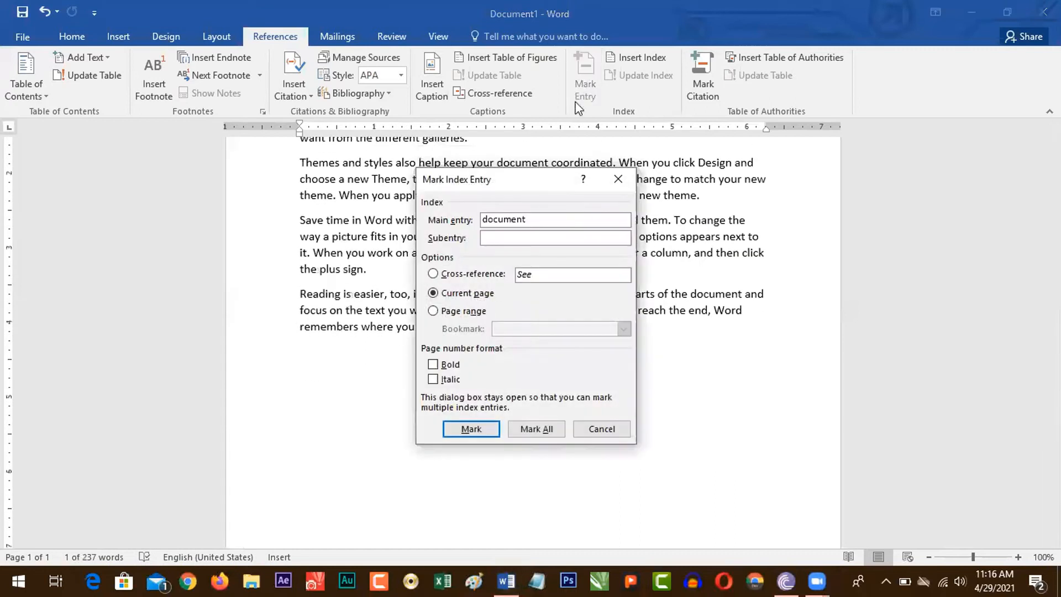
{"action": "left_click", "coordinate": [471, 428]}
{"action": "left_click", "coordinate": [601, 429]}
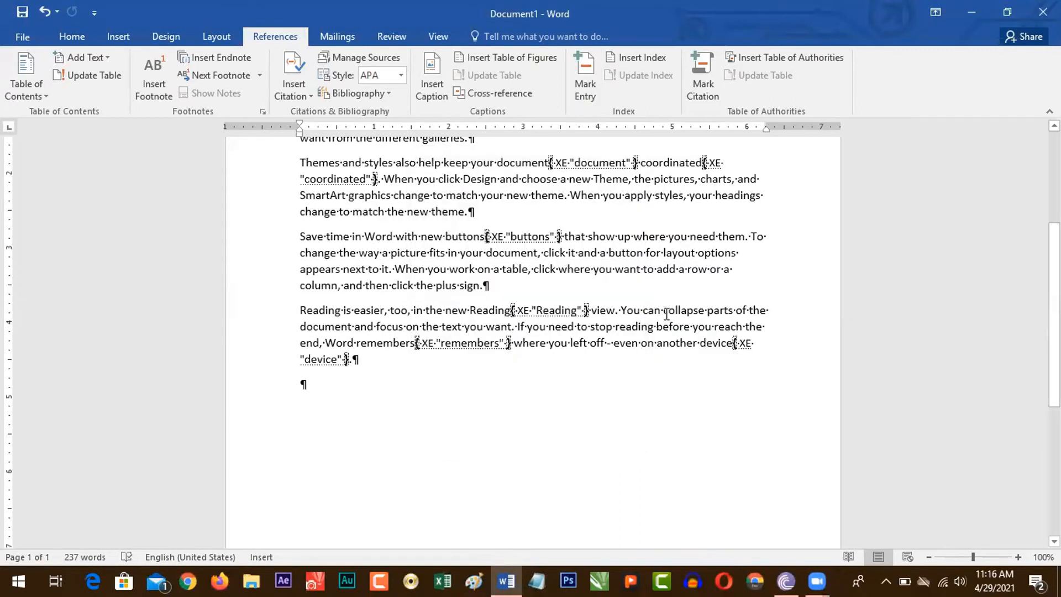
Step: Mark "collapse" in the last paragraph as an index entry
{"action": "left_click_drag", "start_coordinate": [667, 313], "coordinate": [705, 316]}
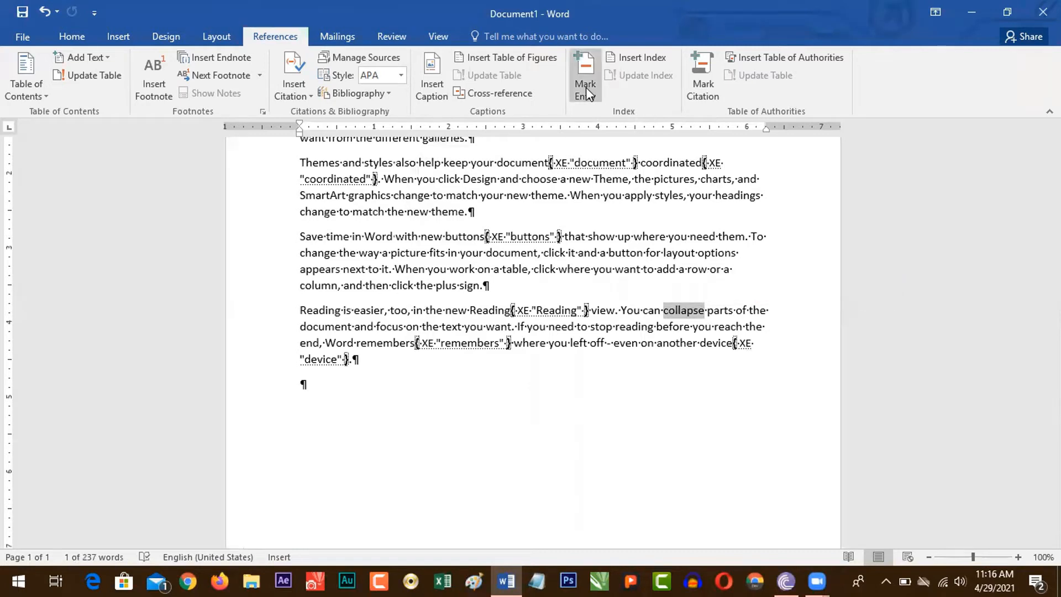
{"action": "left_click", "coordinate": [586, 87]}
{"action": "left_click", "coordinate": [475, 394]}
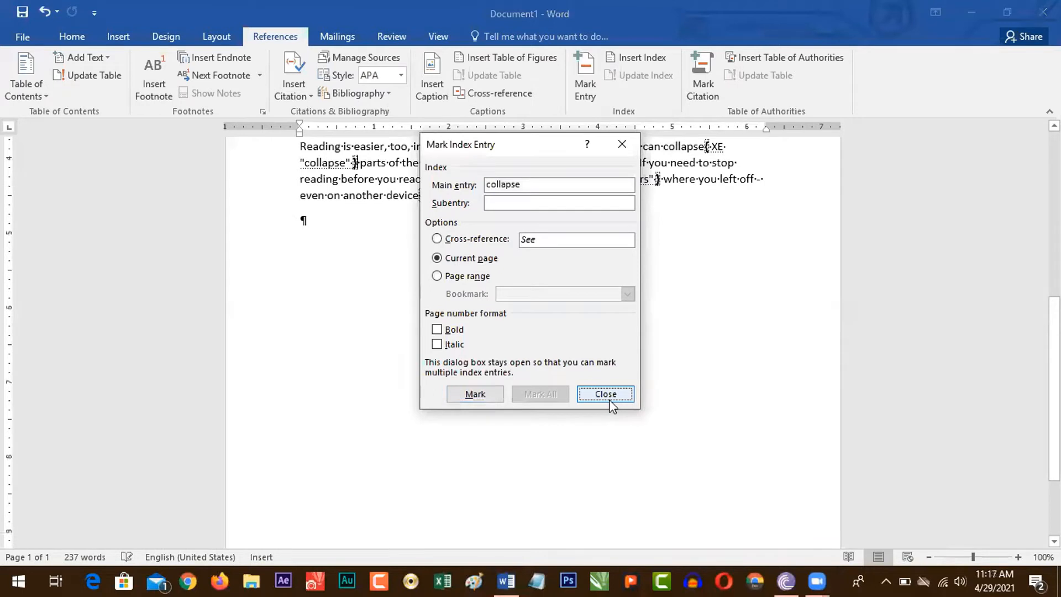
{"action": "key", "text": "Escape"}
{"action": "scroll", "coordinate": [660, 268], "scroll_direction": "up", "scroll_amount": 7}
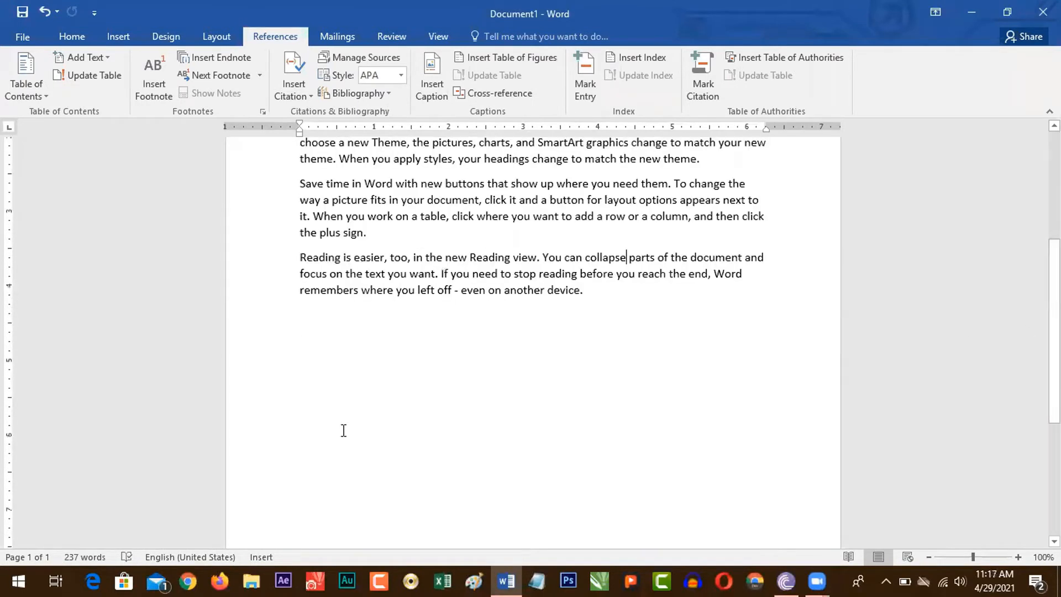
Step: Insert an indented two-column index in the Classic format, without right-aligned page numbers, below the text
{"action": "left_click", "coordinate": [352, 348]}
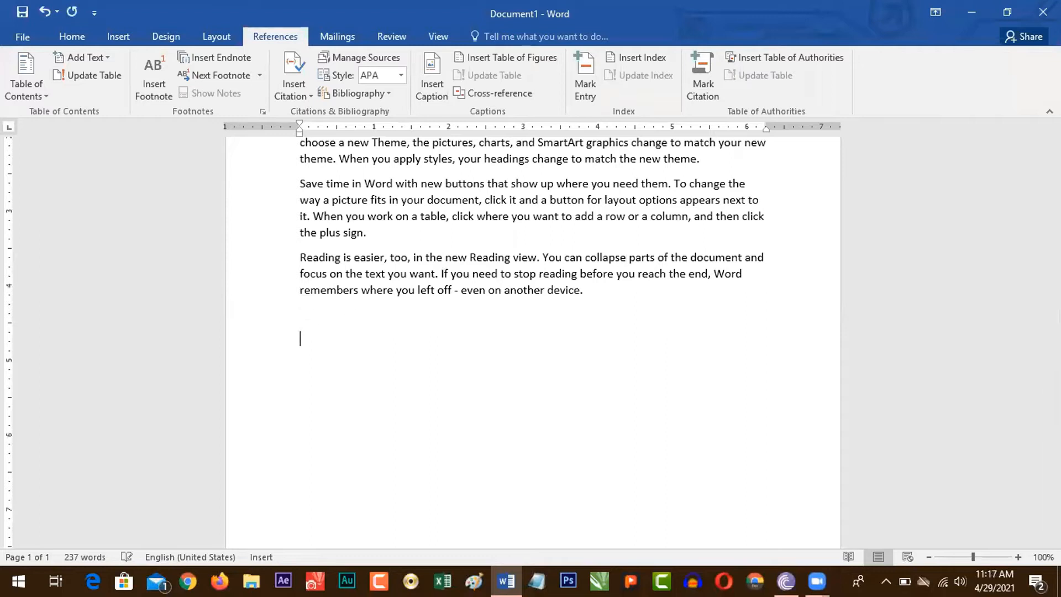
{"action": "left_click", "coordinate": [629, 57]}
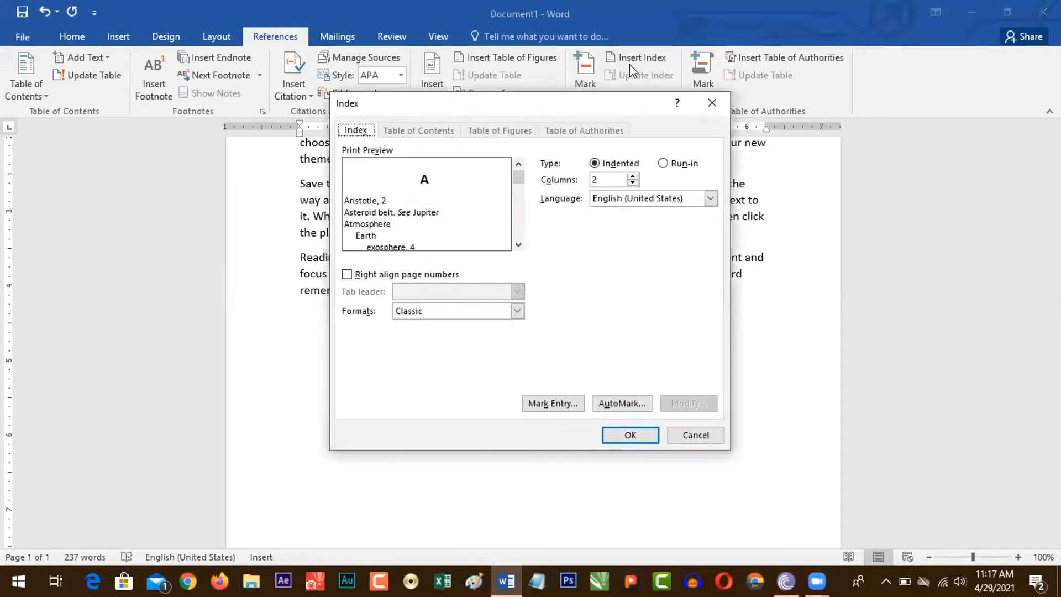
{"action": "left_click", "coordinate": [625, 437]}
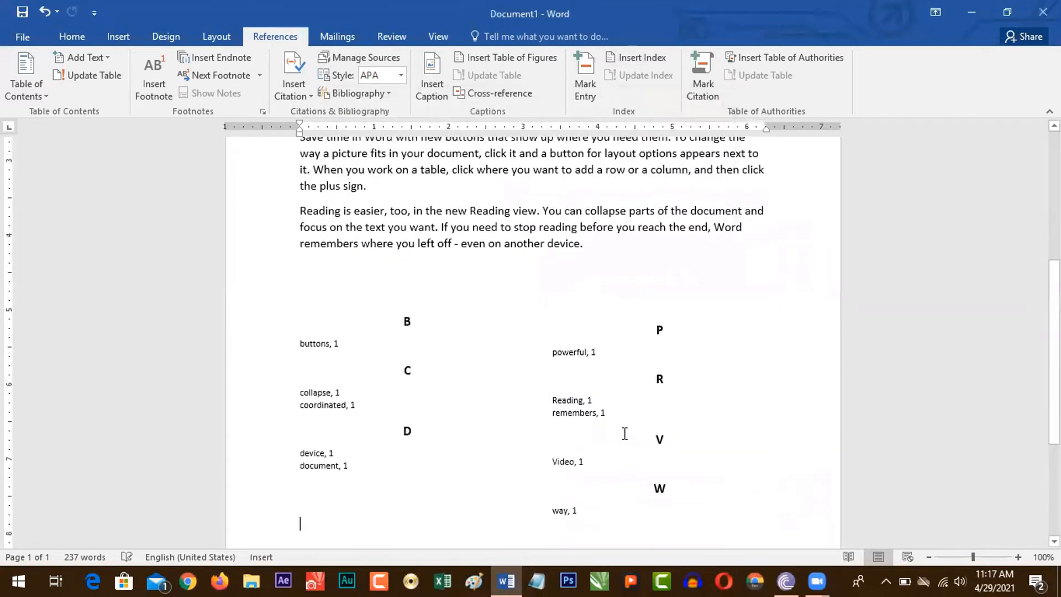
Step: Examine the letter groups, entries and page numbers in the new index
{"action": "scroll", "coordinate": [623, 434], "scroll_direction": "down", "scroll_amount": 3}
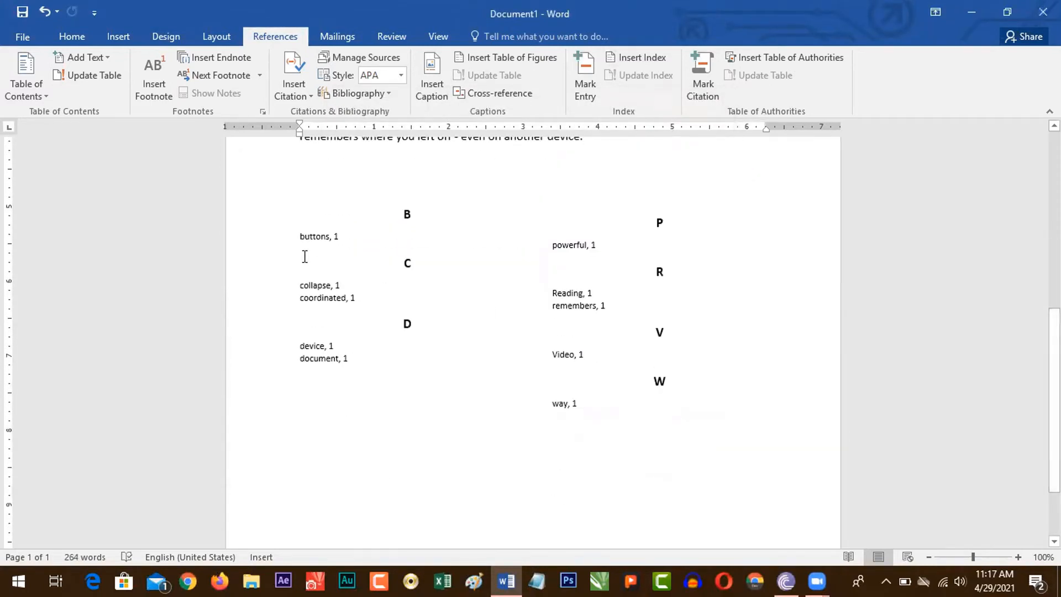
{"action": "left_click_drag", "start_coordinate": [299, 237], "coordinate": [340, 238]}
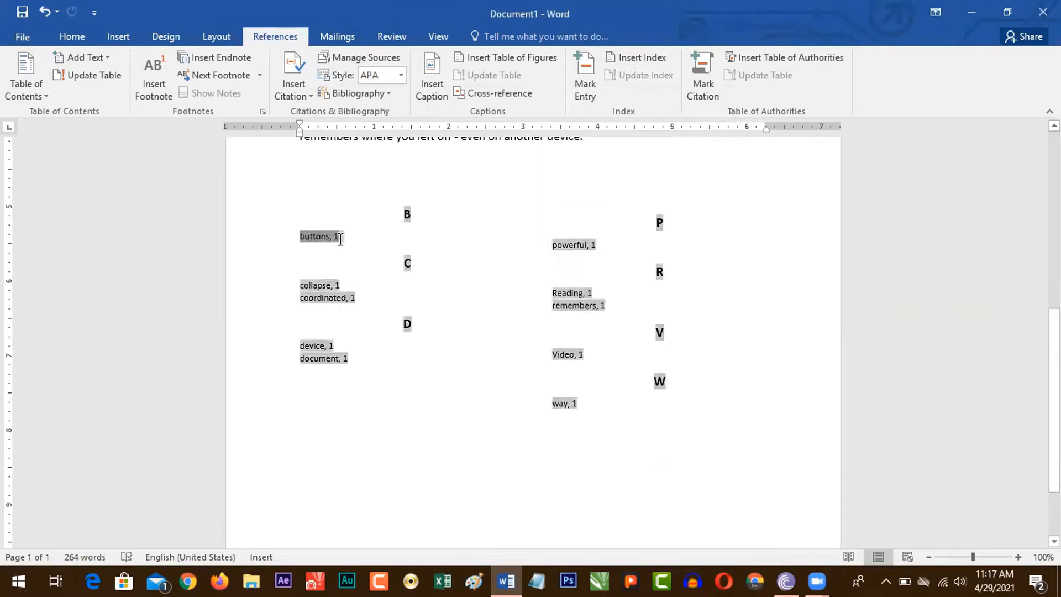
{"action": "left_click", "coordinate": [321, 237]}
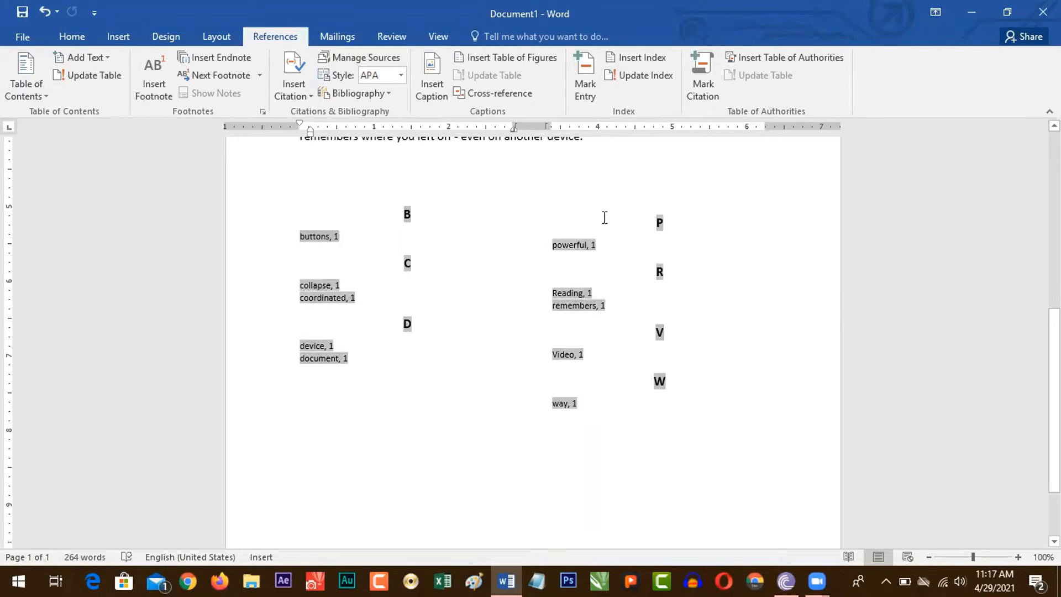
{"action": "left_click", "coordinate": [584, 246]}
{"action": "left_click", "coordinate": [444, 376]}
{"action": "left_click", "coordinate": [439, 268]}
{"action": "left_click", "coordinate": [584, 460]}
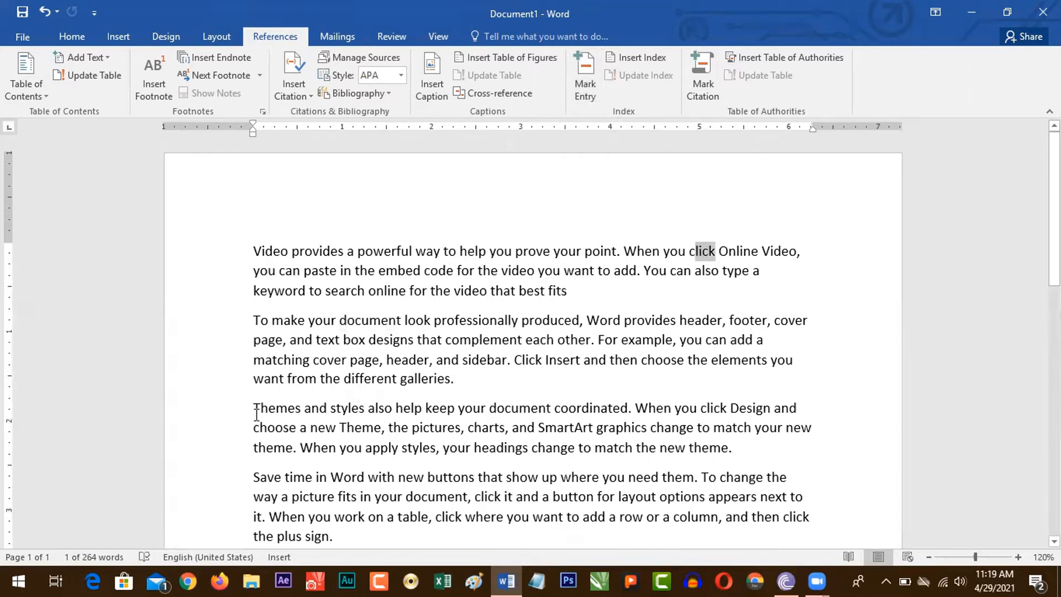
Step: Mark "Themes" at the start of the third paragraph as an index entry and hide the formatting marks
{"action": "left_click_drag", "start_coordinate": [255, 409], "coordinate": [301, 409]}
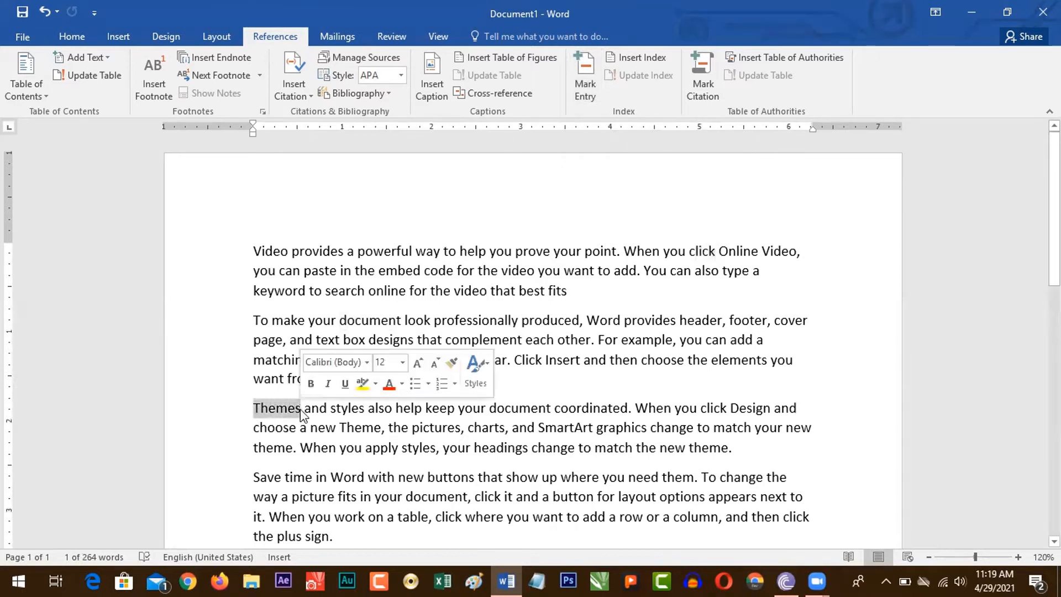
{"action": "key", "text": "alt+shift+x"}
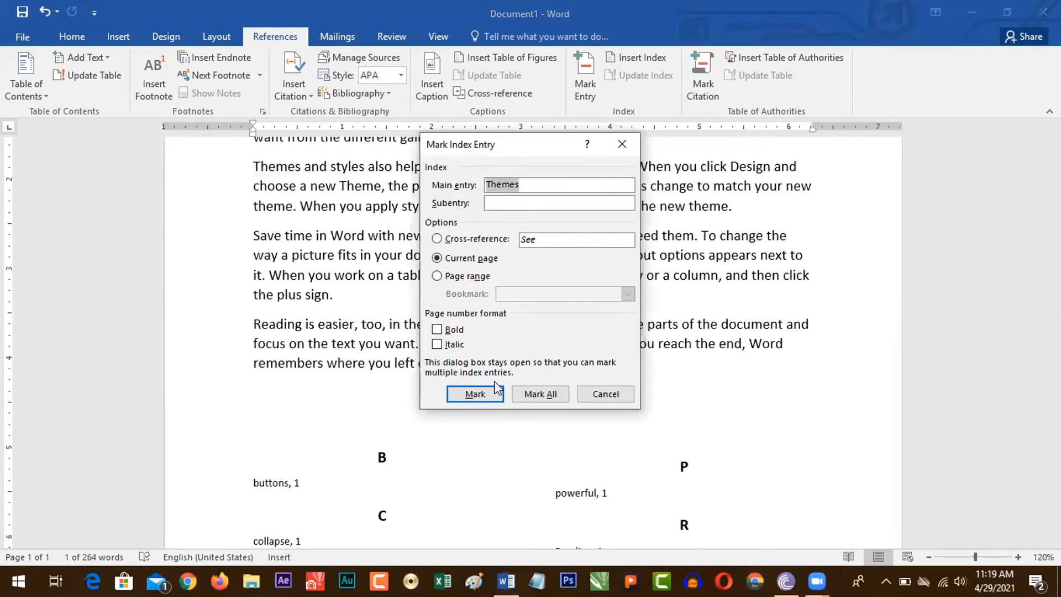
{"action": "left_click", "coordinate": [475, 394]}
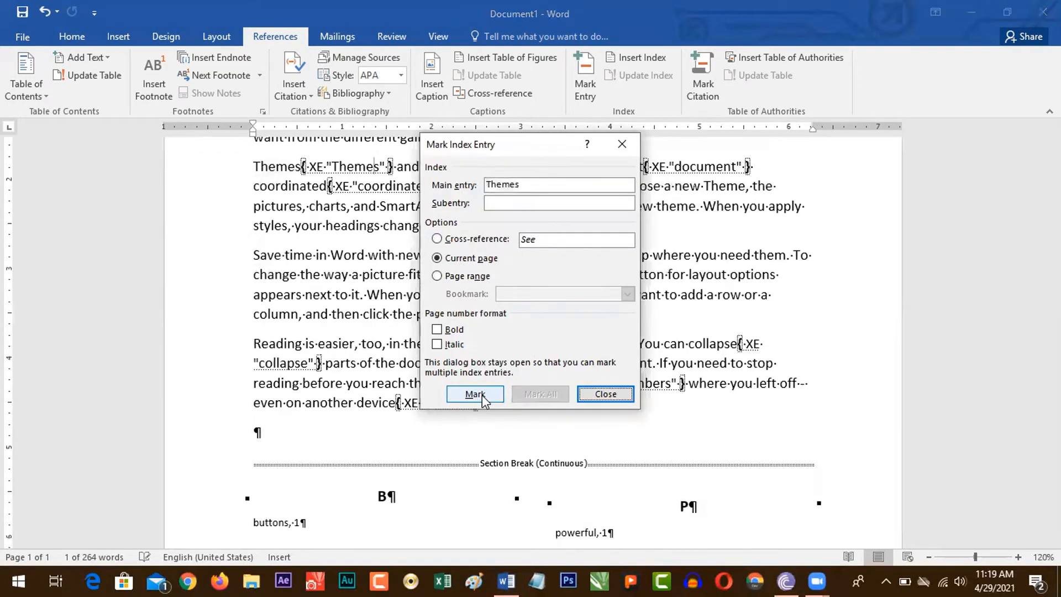
{"action": "left_click", "coordinate": [603, 394]}
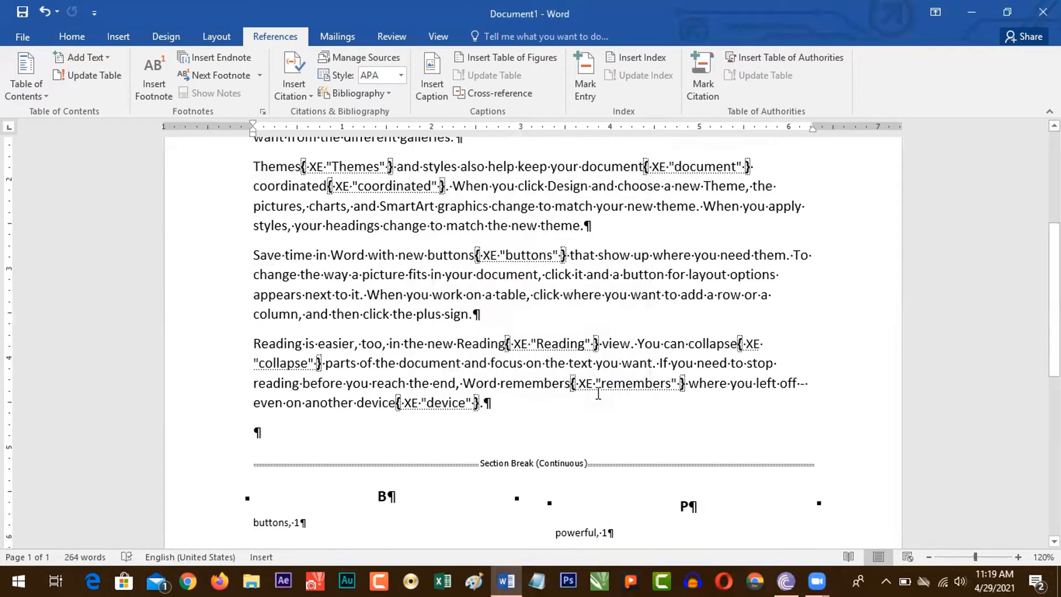
{"action": "key", "text": "ctrl+shift+8"}
Step: Mark "another" in the last line of the text as an index entry and hide the formatting marks
{"action": "scroll", "coordinate": [598, 393], "scroll_direction": "down", "scroll_amount": 5}
{"action": "left_click", "coordinate": [536, 434]}
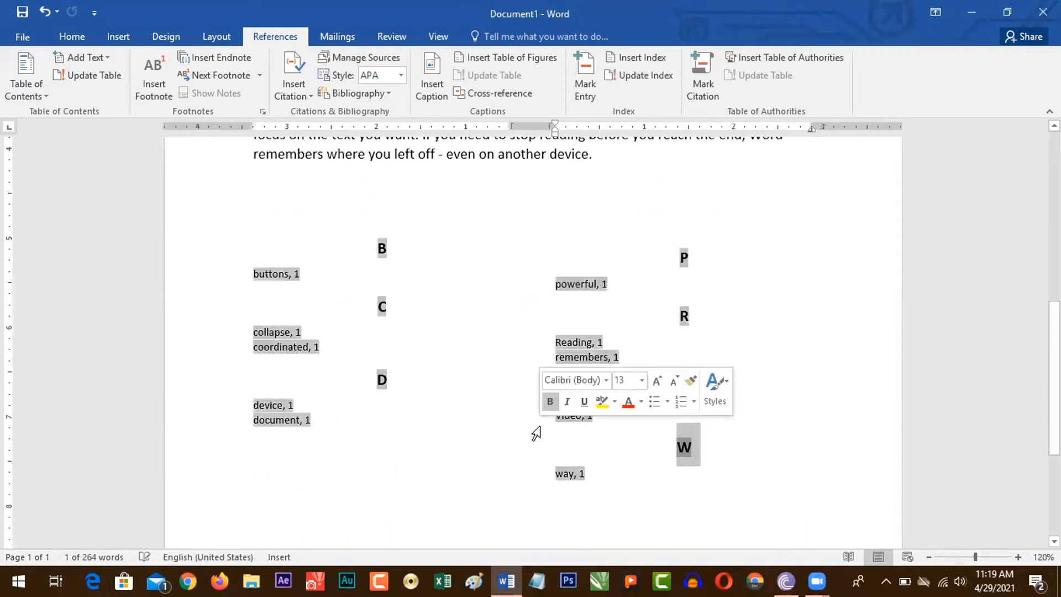
{"action": "left_click", "coordinate": [524, 356]}
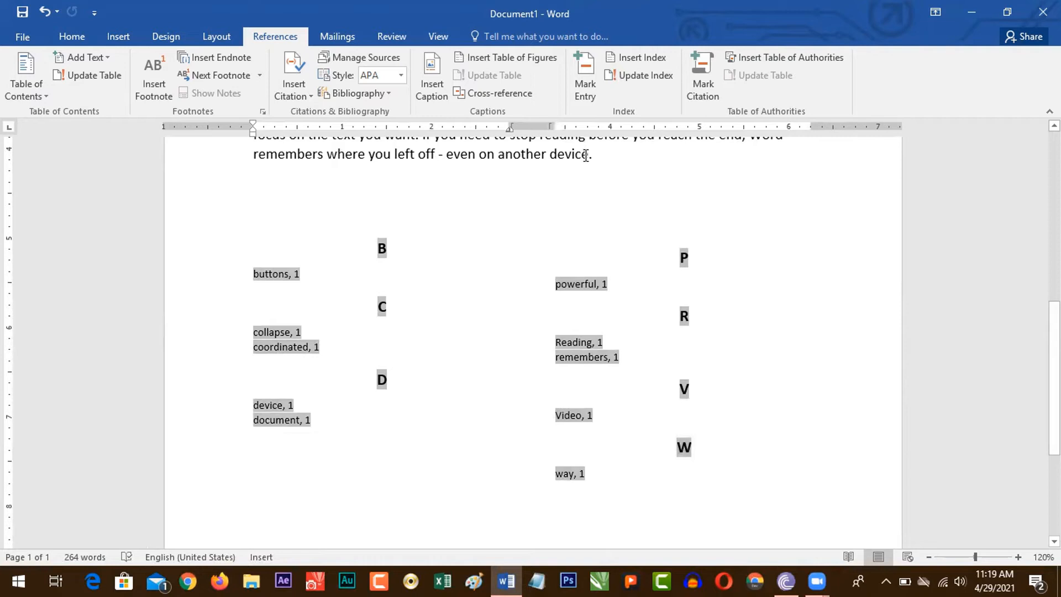
{"action": "left_click_drag", "start_coordinate": [542, 155], "coordinate": [502, 160]}
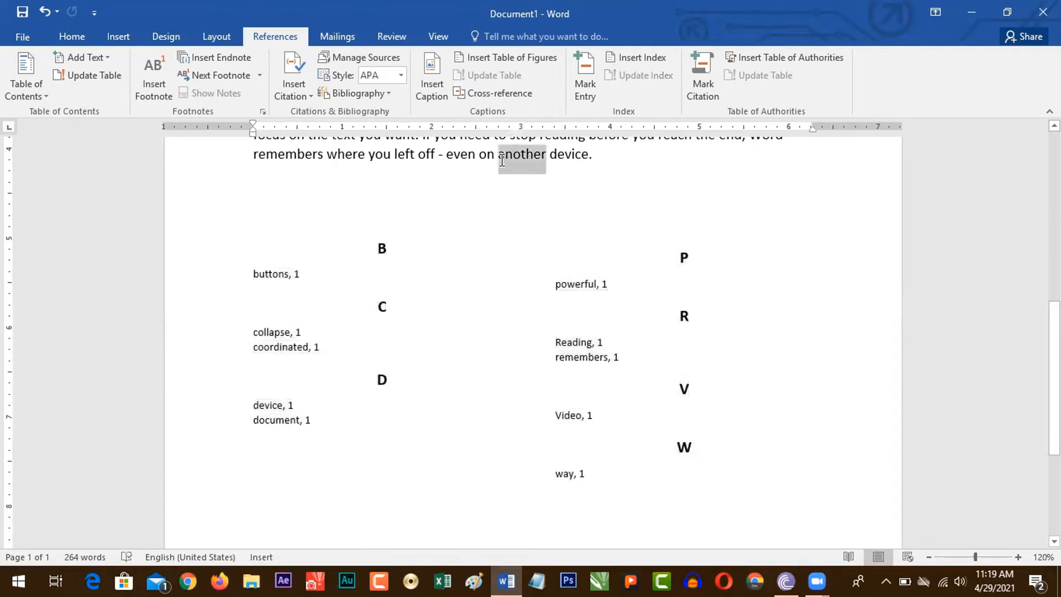
{"action": "key", "text": "alt+shift+x"}
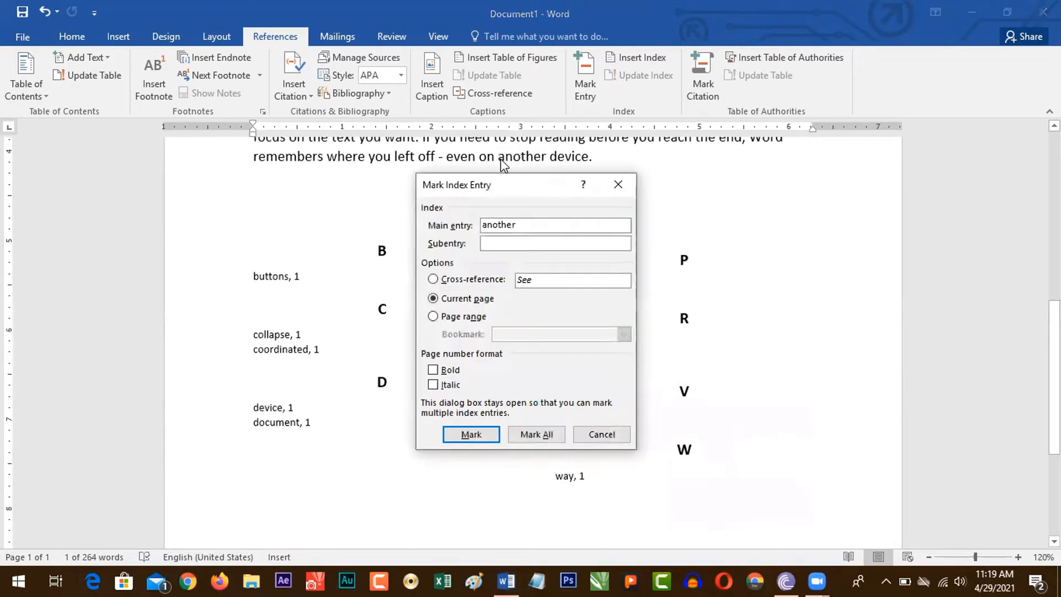
{"action": "left_click", "coordinate": [470, 435]}
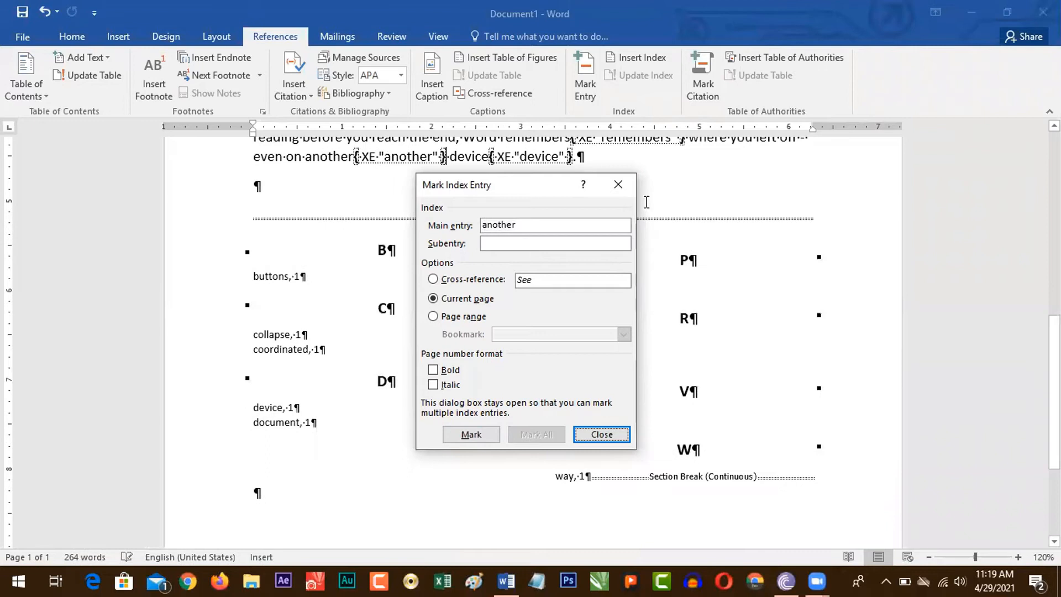
{"action": "left_click", "coordinate": [618, 184]}
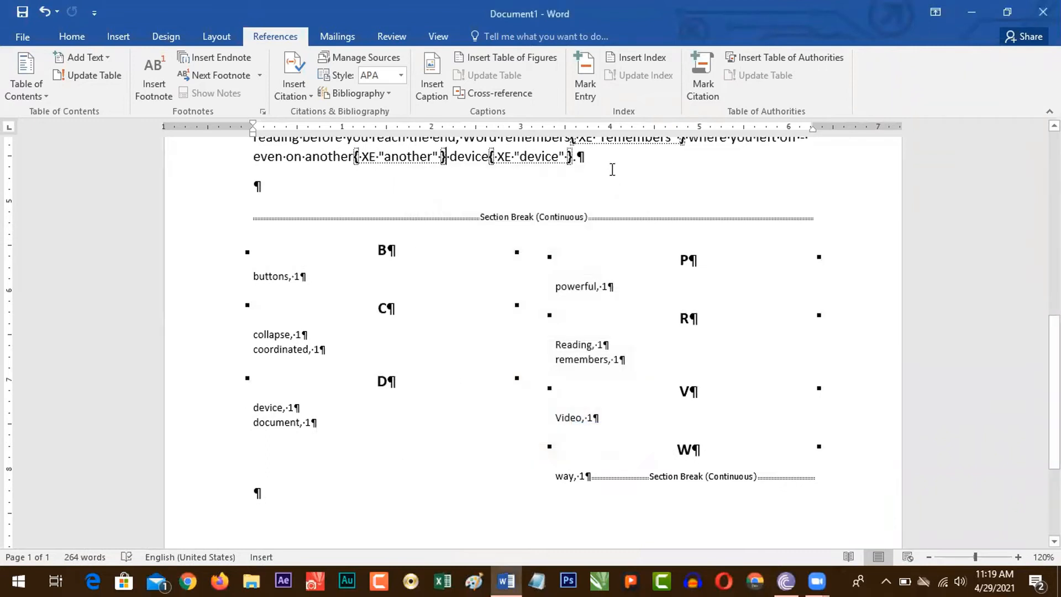
{"action": "key", "text": "ctrl+shift+8"}
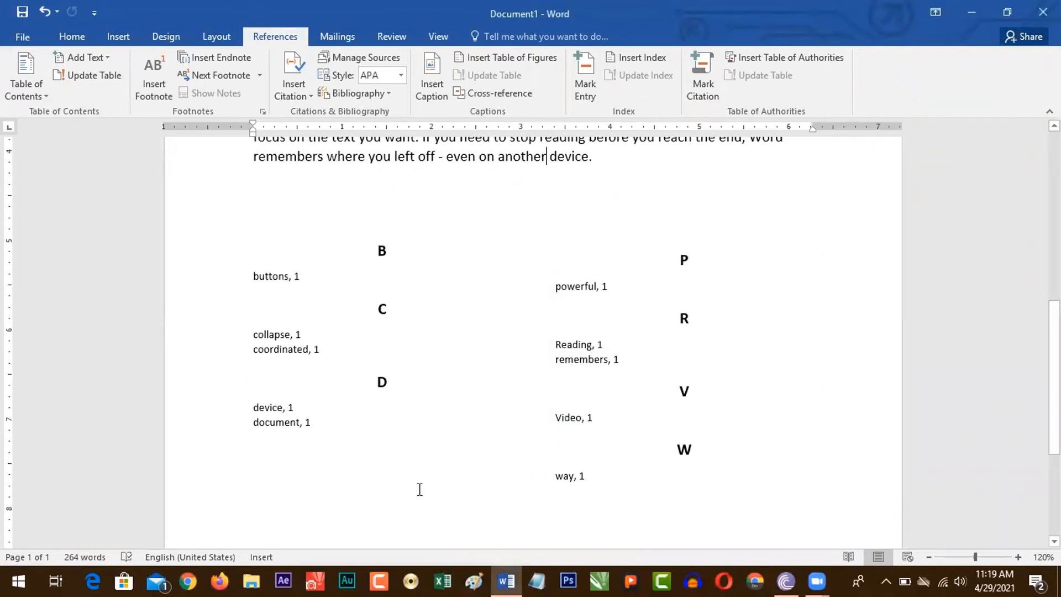
Step: Update the index to include the newly marked entries "Themes" and "another"
{"action": "left_click", "coordinate": [422, 353]}
{"action": "left_click", "coordinate": [534, 346]}
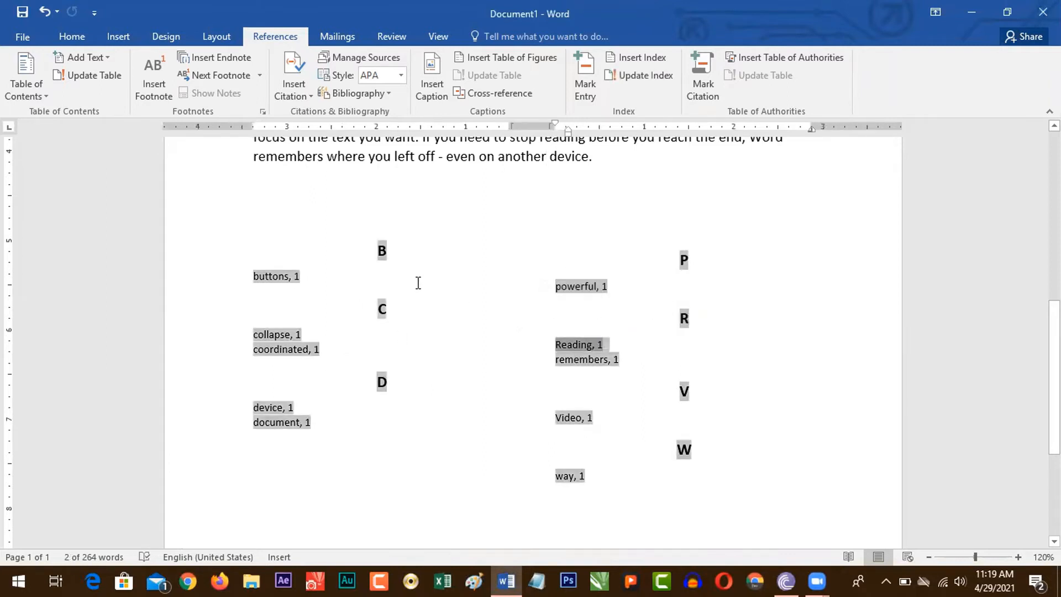
{"action": "left_click", "coordinate": [419, 282]}
{"action": "left_click", "coordinate": [500, 407]}
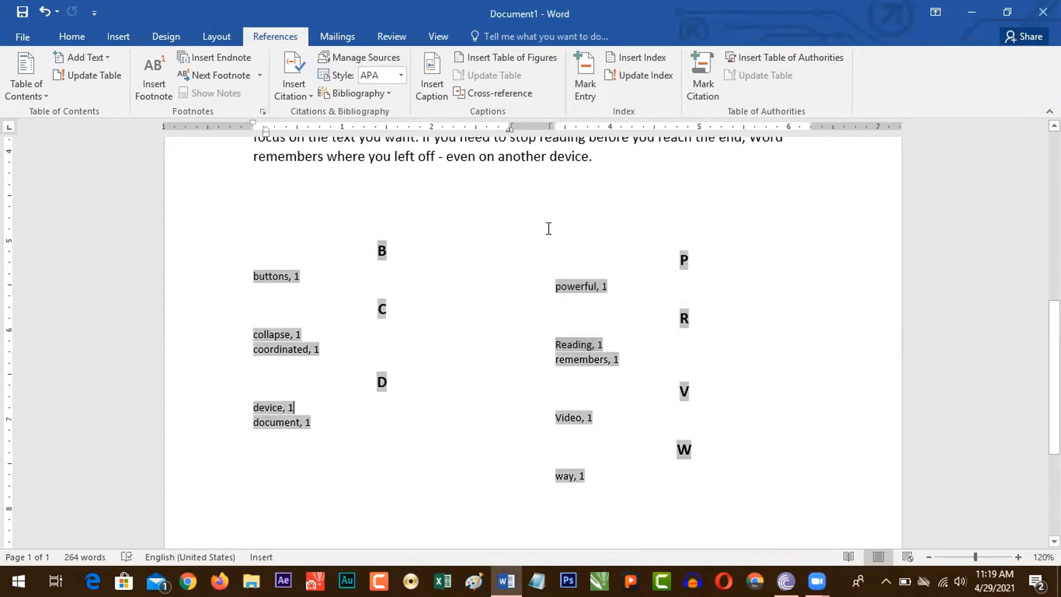
{"action": "left_click", "coordinate": [520, 158]}
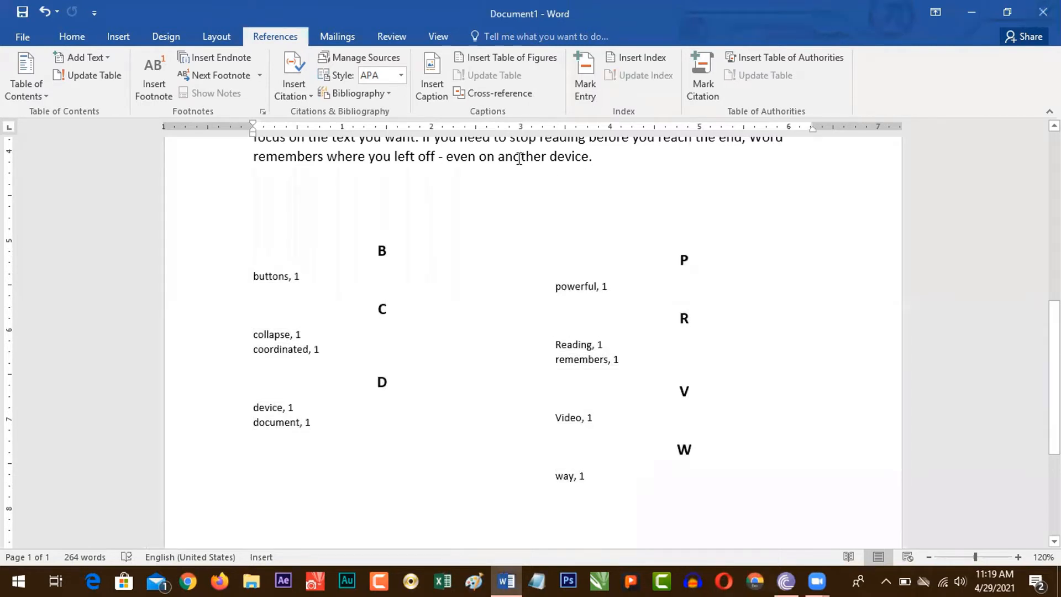
{"action": "left_click", "coordinate": [390, 256]}
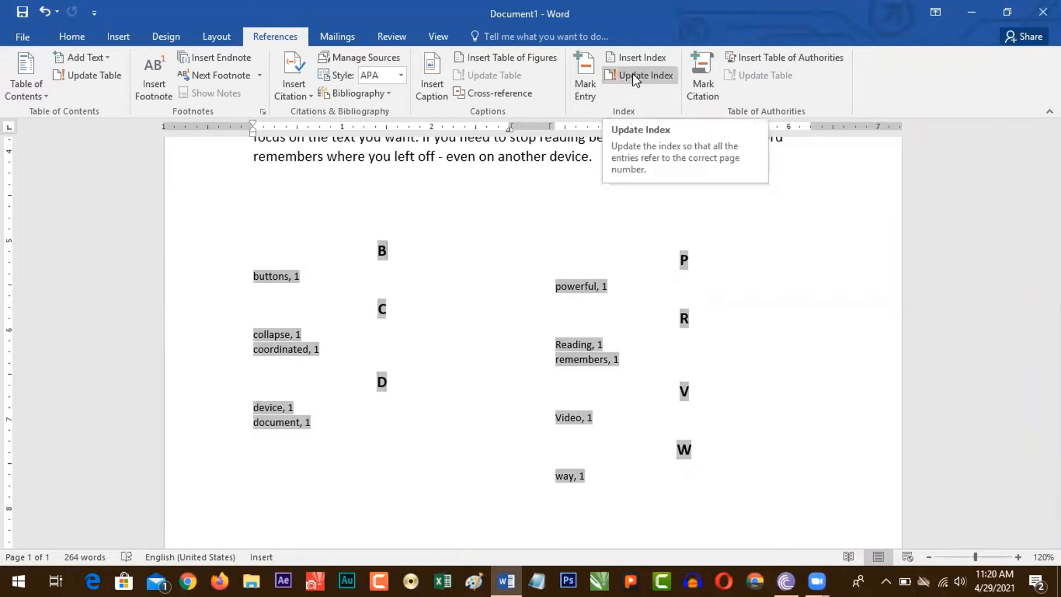
{"action": "left_click", "coordinate": [635, 77]}
{"action": "left_click", "coordinate": [395, 256]}
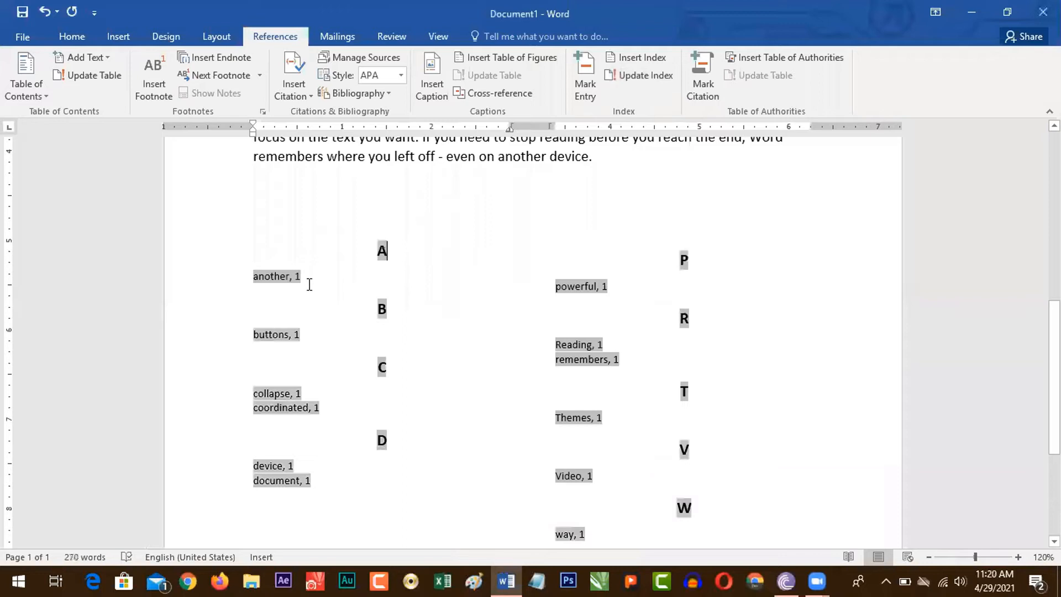
{"action": "left_click", "coordinate": [317, 526]}
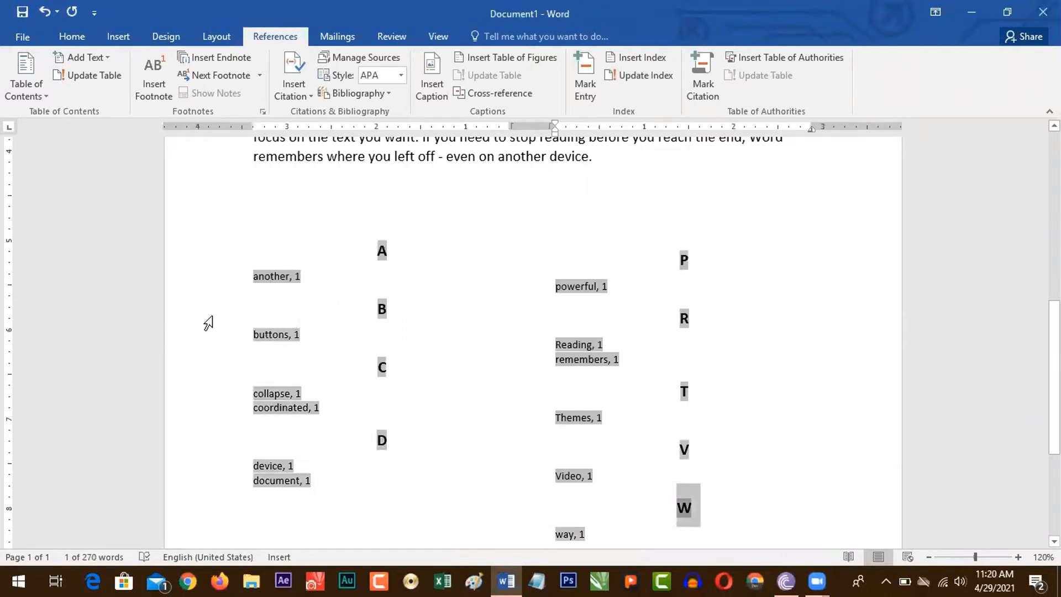
Step: Add the note "Mark Entry of Index: Alt Shift X" on its own line between the last paragraph and the index
{"action": "left_click", "coordinate": [715, 194]}
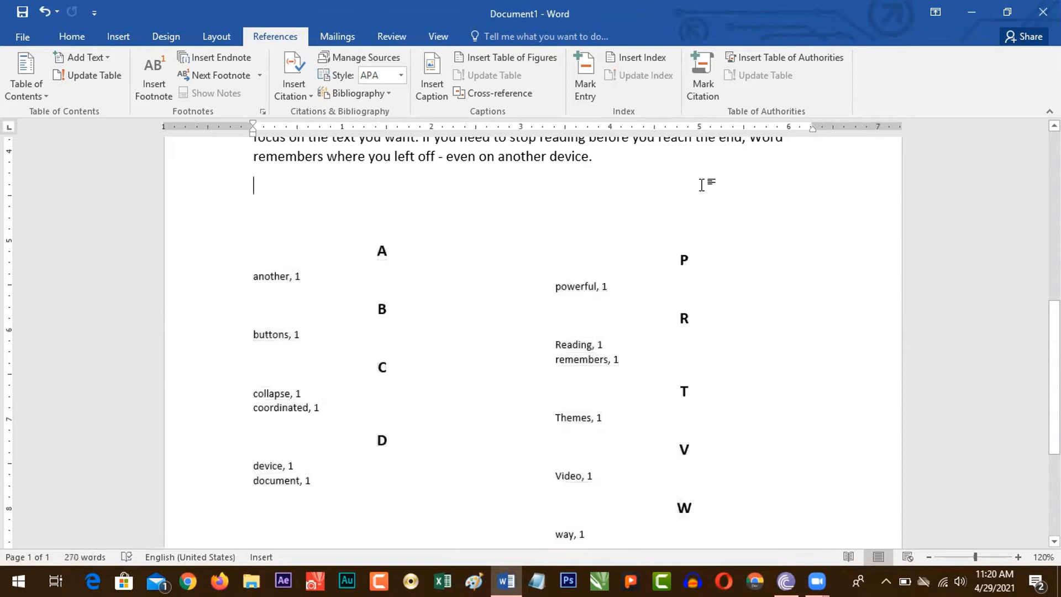
{"action": "left_click", "coordinate": [439, 299]}
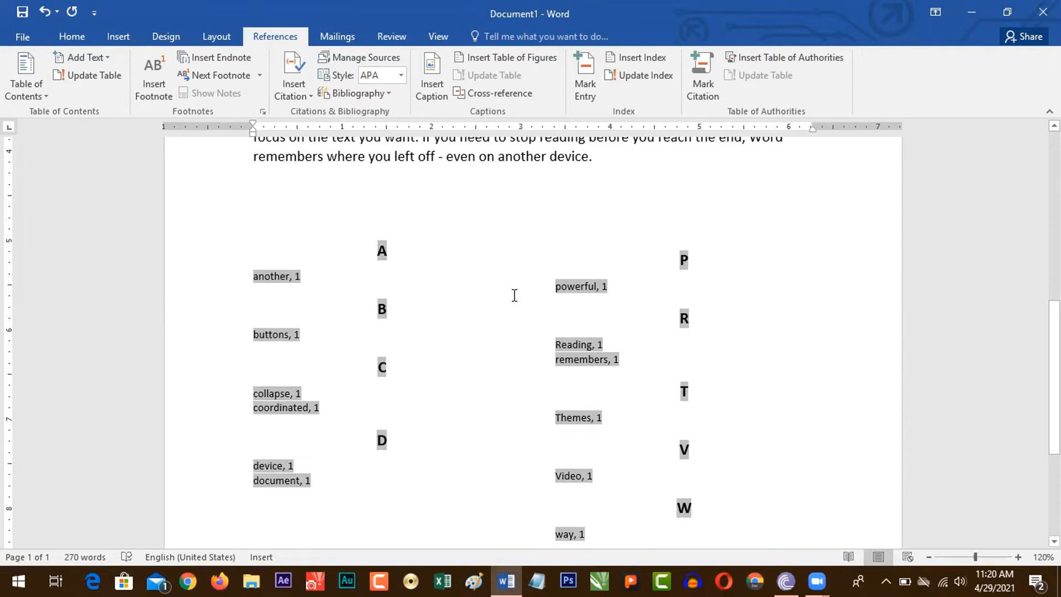
{"action": "left_click", "coordinate": [630, 167]}
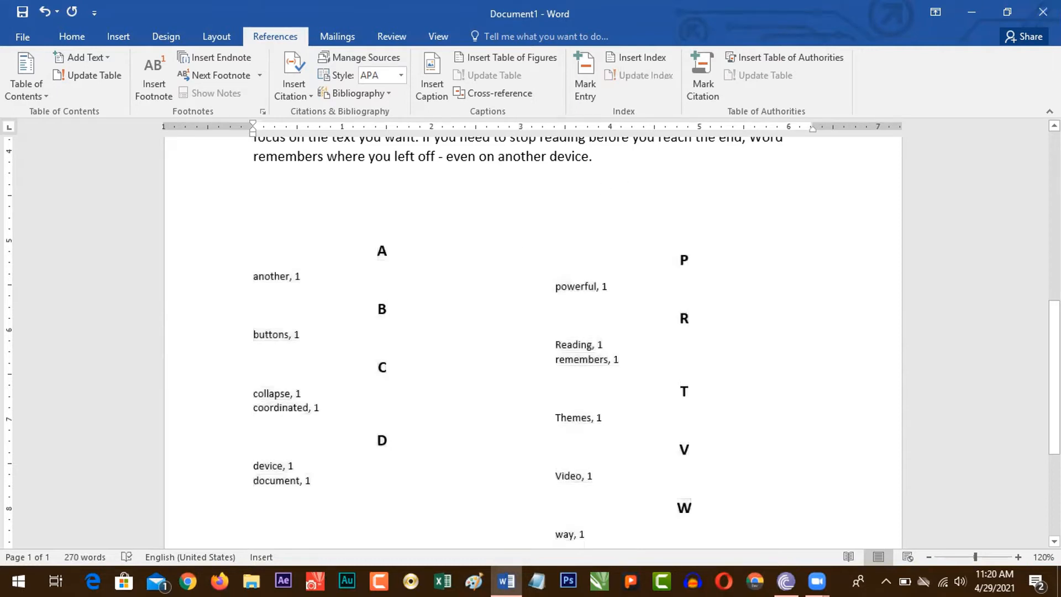
{"action": "key", "text": "Return"}
{"action": "key", "text": "Return"}
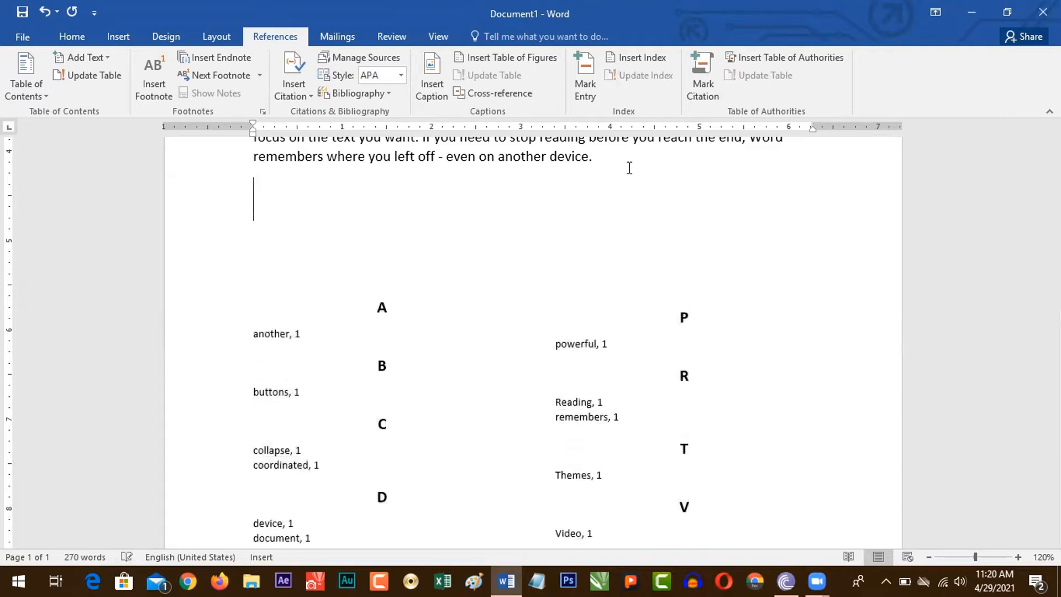
{"action": "type", "text": "Mark E"}
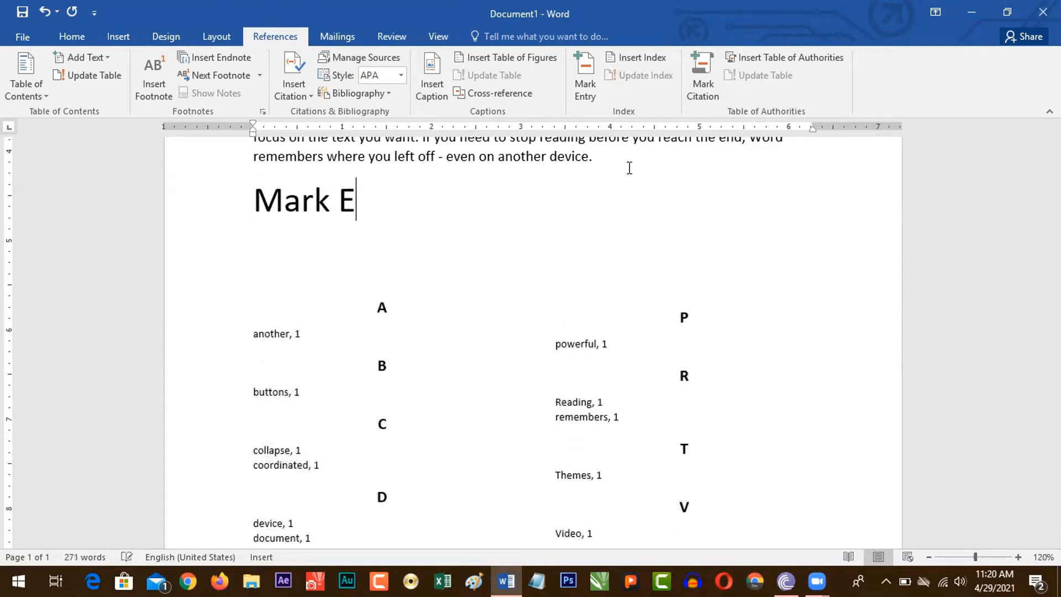
{"action": "type", "text": "ntry of Inde"}
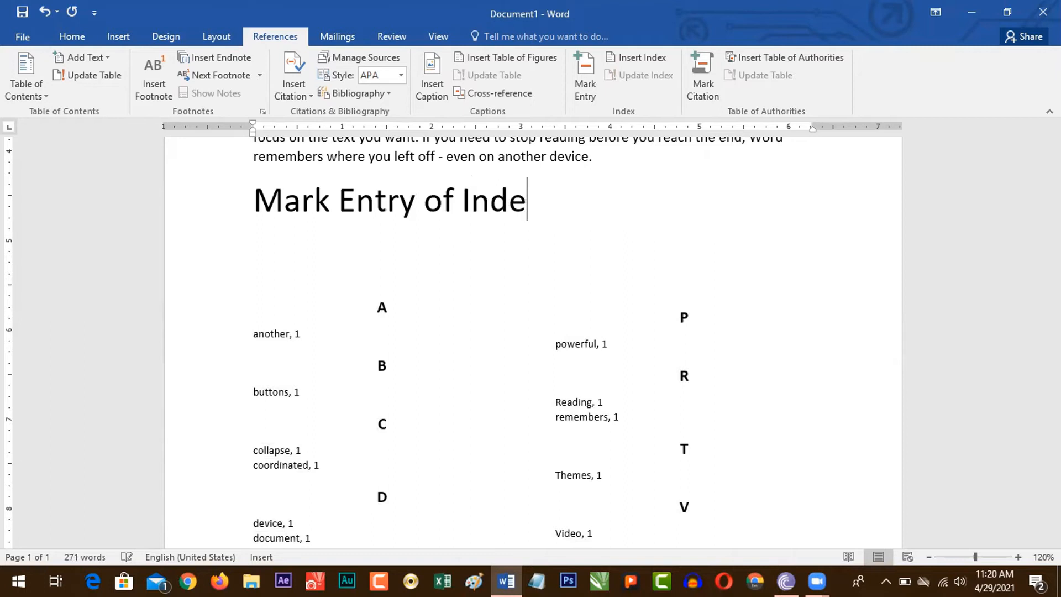
{"action": "type", "text": "x: Alt Shift X"}
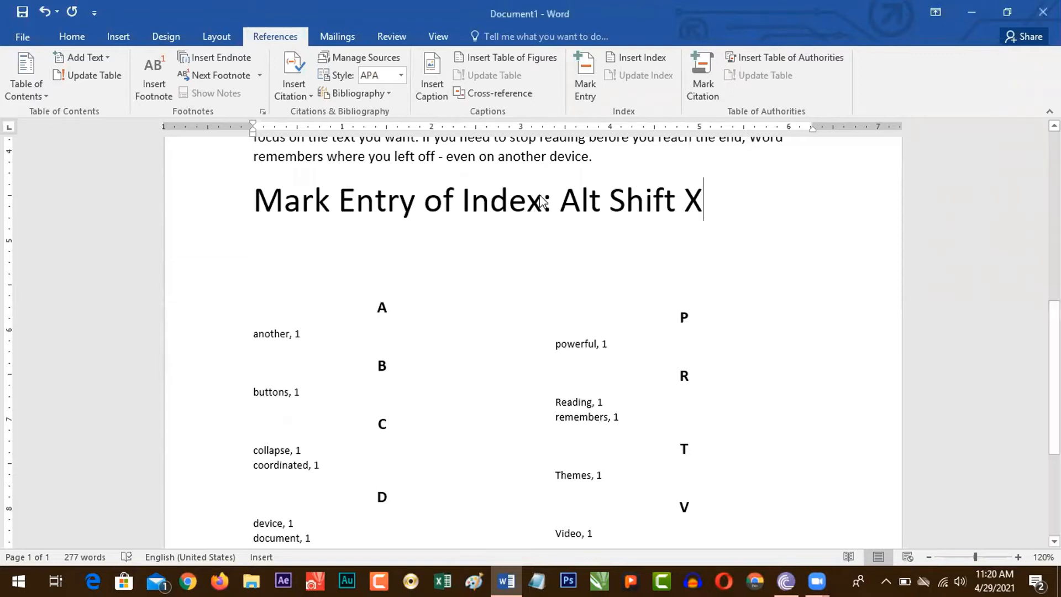
Step: Clear the whole document and generate fresh sample paragraphs with =rand()
{"action": "key", "text": "ctrl+a"}
{"action": "key", "text": "Delete"}
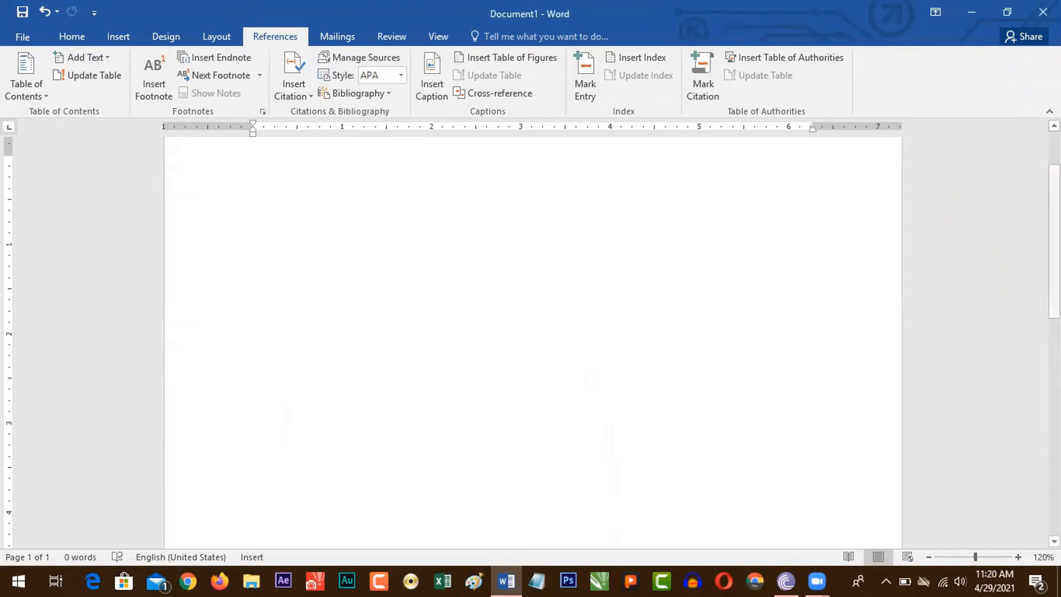
{"action": "type", "text": "=rand"}
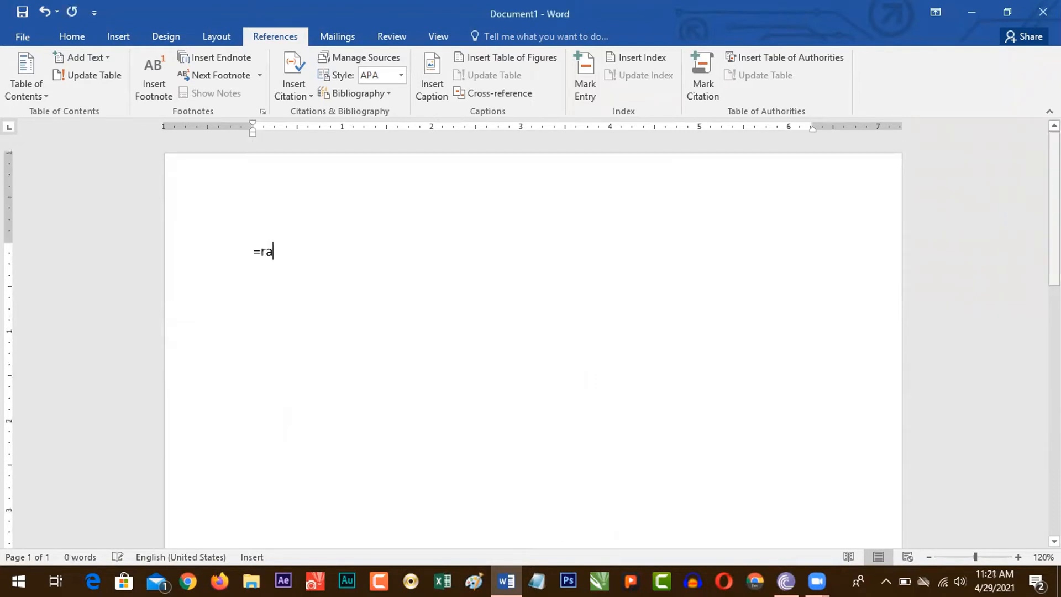
{"action": "type", "text": "()"}
{"action": "key", "text": "Return"}
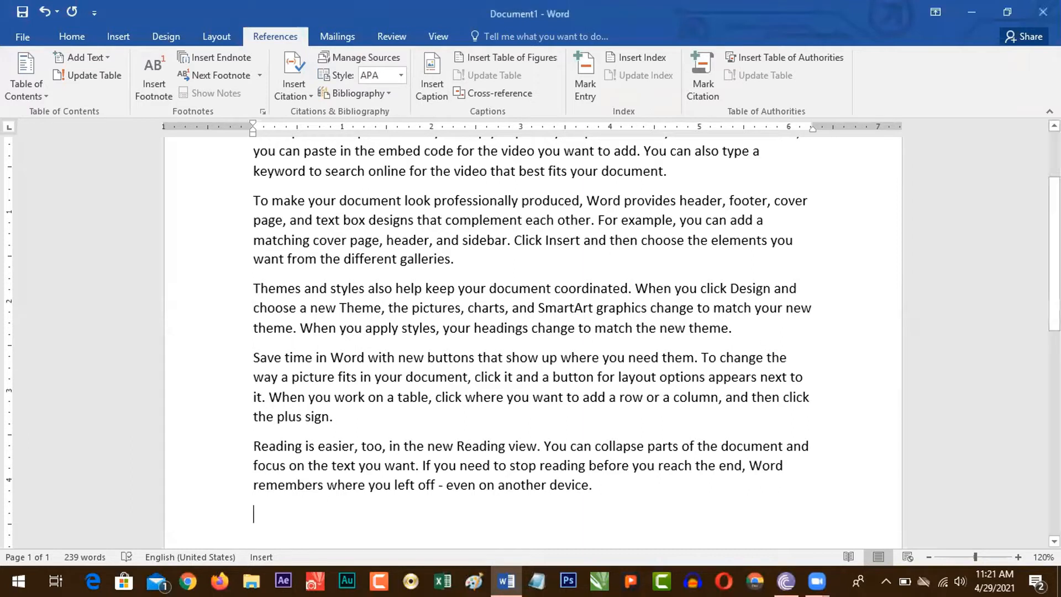
Step: Add a parenthesized case citation with two party names joined by "vs" at the end of the first paragraph
{"action": "key", "text": "ctrl+Home"}
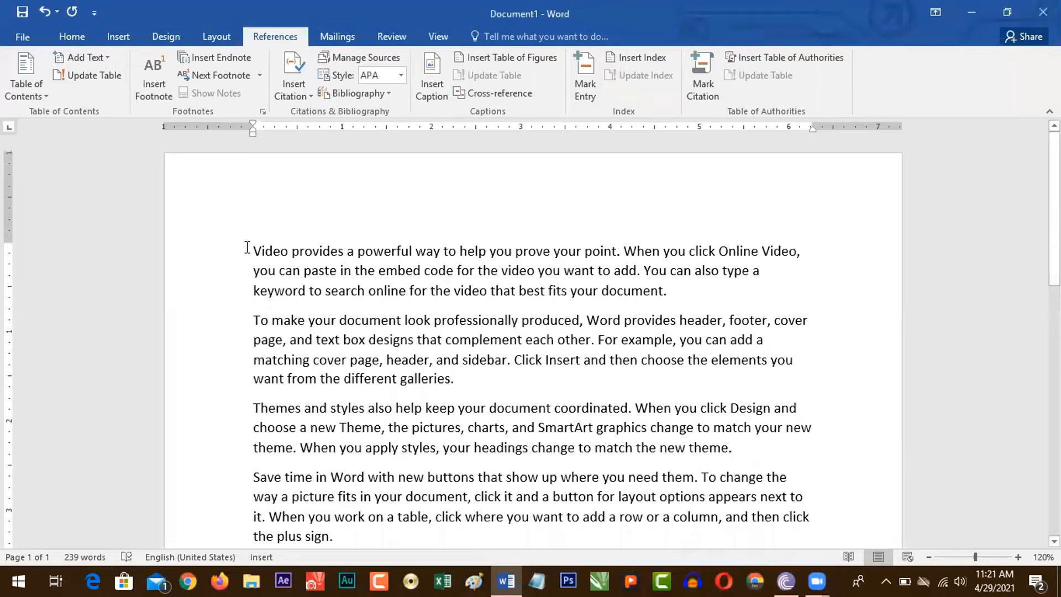
{"action": "left_click_drag", "start_coordinate": [254, 250], "coordinate": [670, 289]}
{"action": "left_click", "coordinate": [684, 293]}
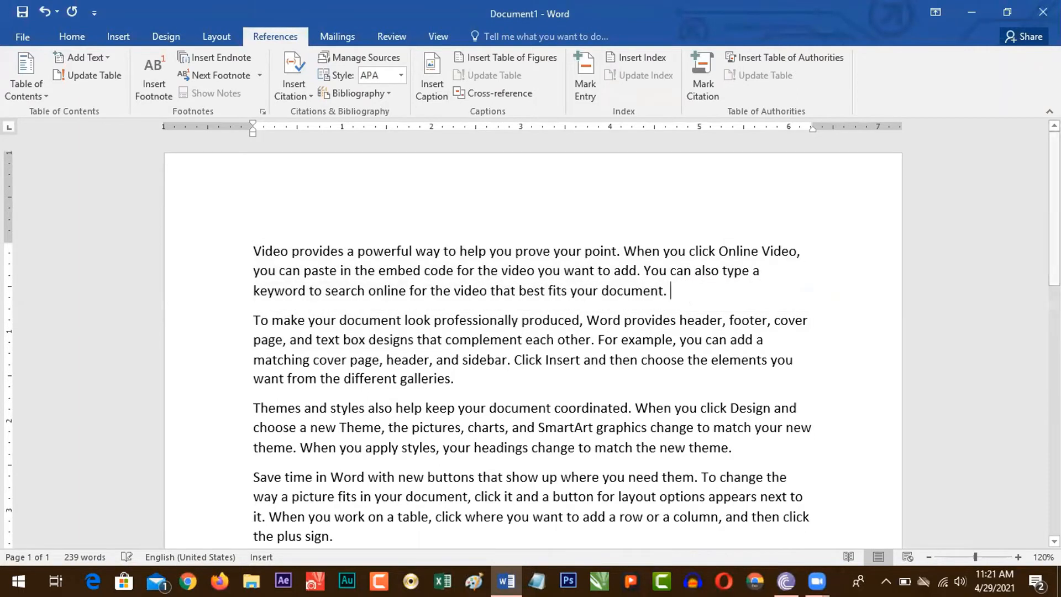
{"action": "type", "text": "(Gulshair vs Bilal)"}
Step: Add a second parenthesized case citation with two party names joined by "vs" at the end of the second paragraph
{"action": "left_click", "coordinate": [487, 390]}
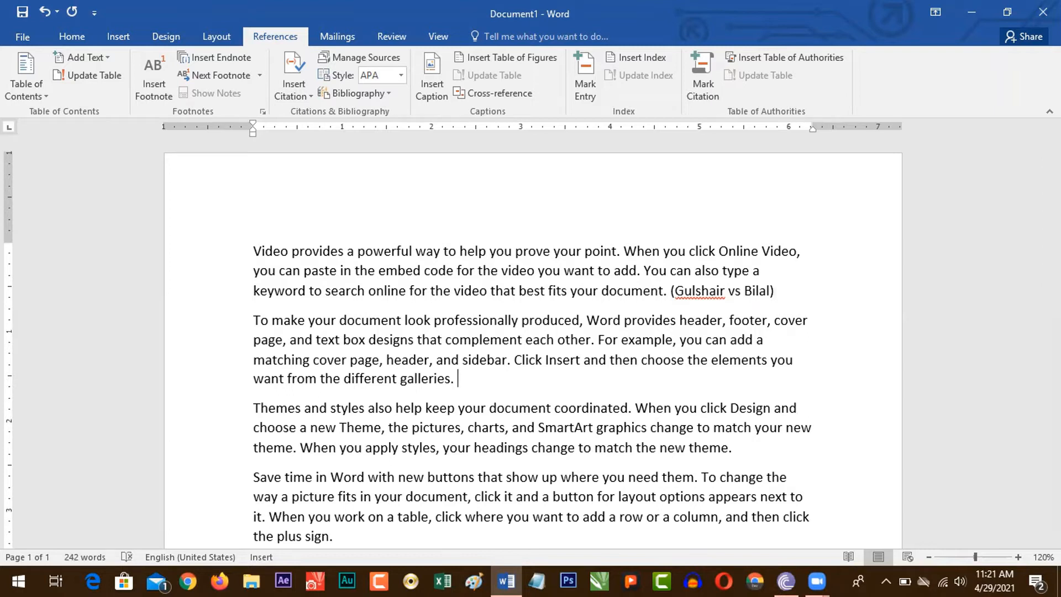
{"action": "left_click_drag", "start_coordinate": [474, 391], "coordinate": [272, 320]}
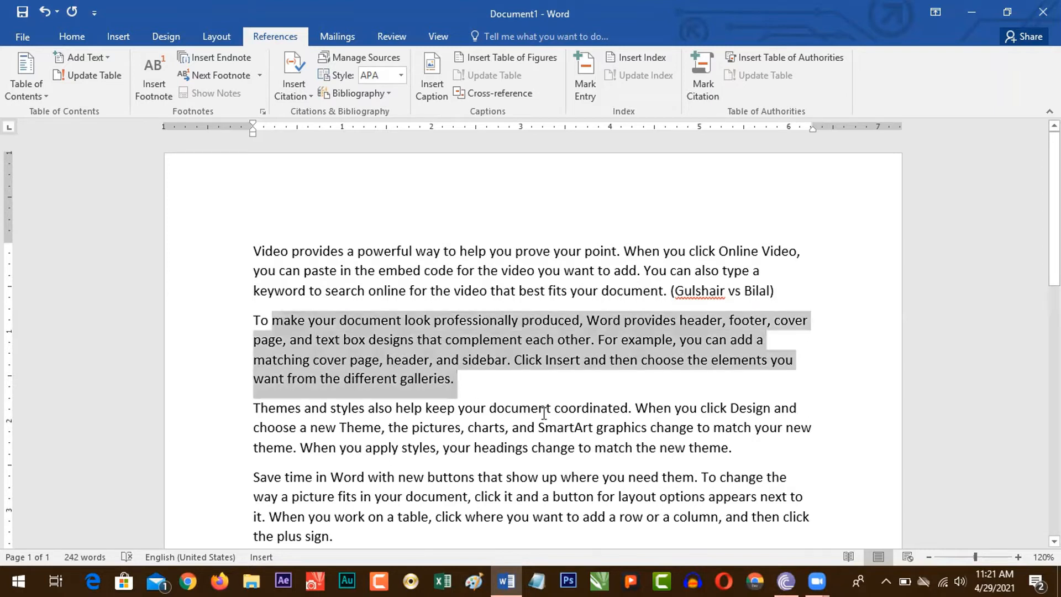
{"action": "left_click", "coordinate": [525, 380]}
Step: Mark the case name at the end of the first paragraph as a citation in the Cases category and hide the formatting marks
{"action": "left_click_drag", "start_coordinate": [254, 251], "coordinate": [563, 271]}
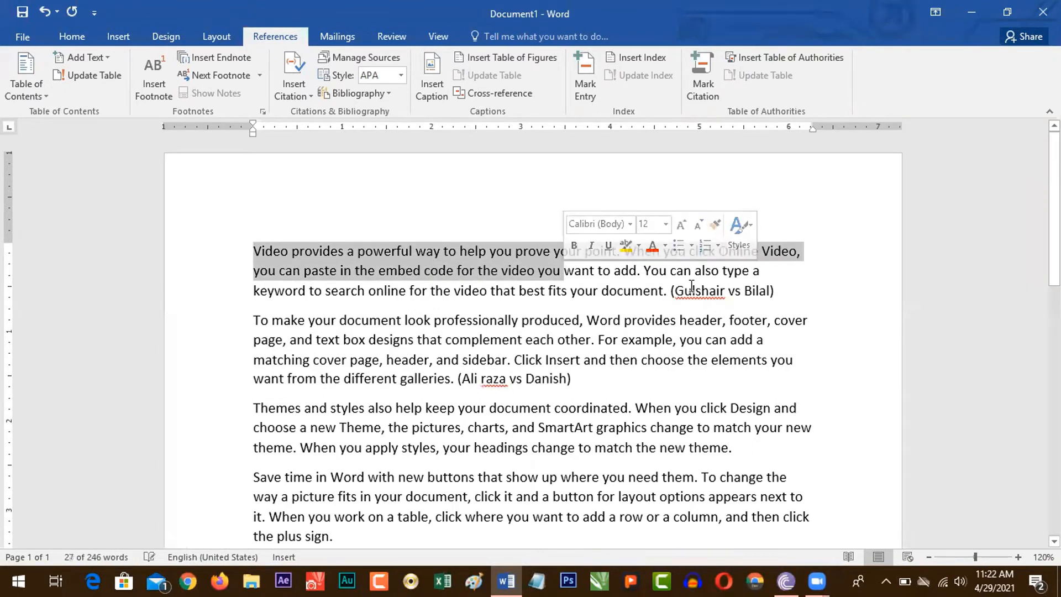
{"action": "left_click_drag", "start_coordinate": [676, 291], "coordinate": [764, 293]}
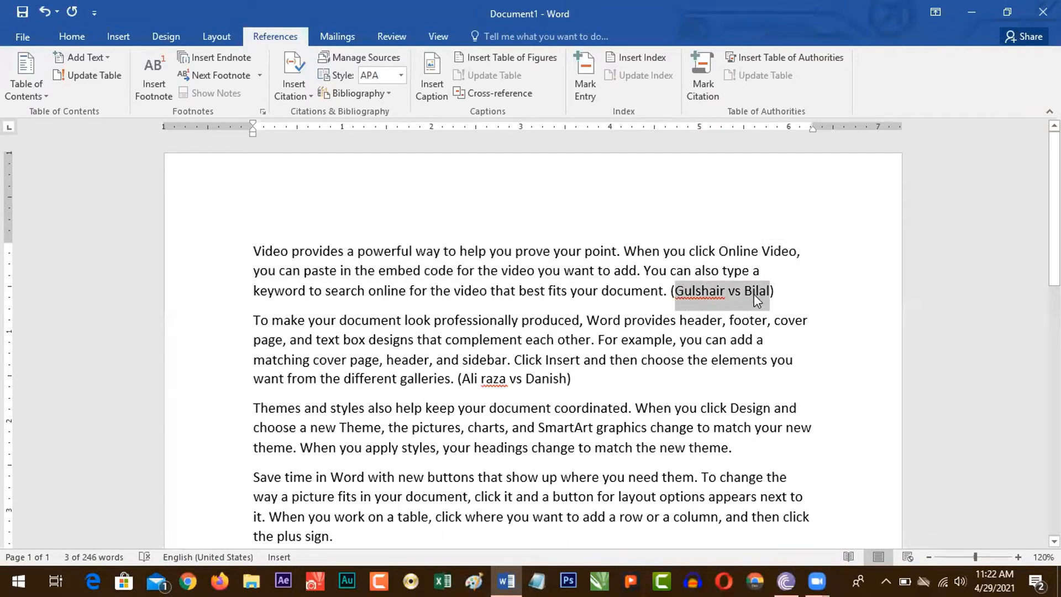
{"action": "left_click", "coordinate": [712, 104]}
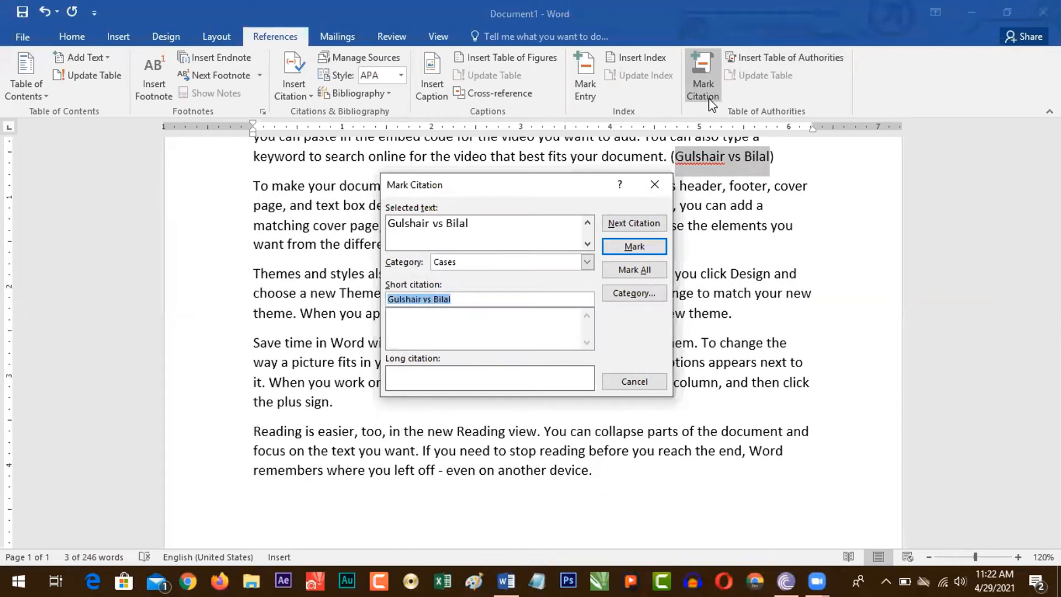
{"action": "left_click", "coordinate": [622, 248]}
{"action": "left_click", "coordinate": [655, 185]}
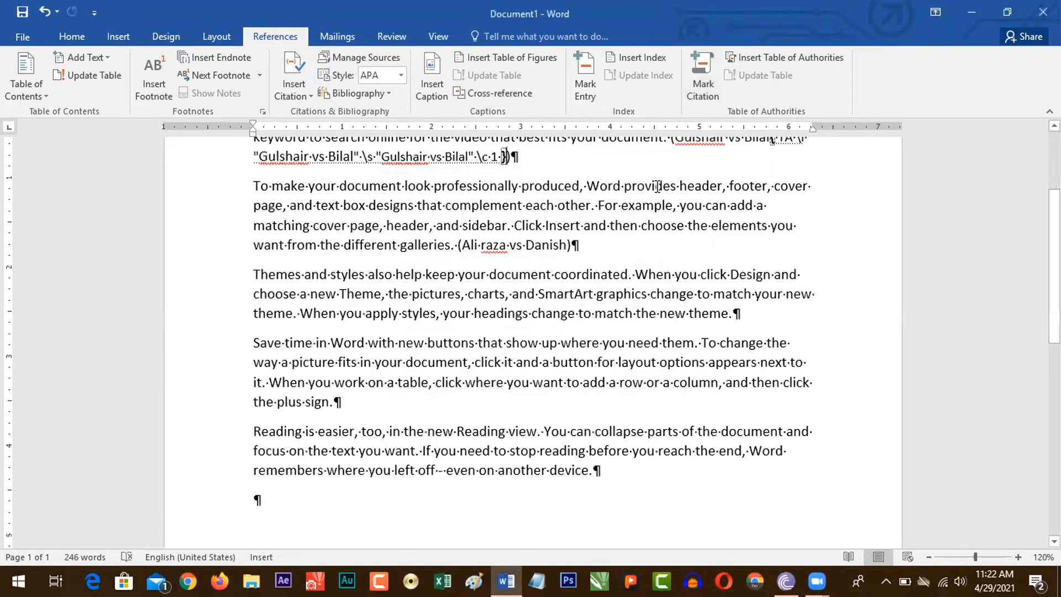
{"action": "key", "text": "ctrl+shift+8"}
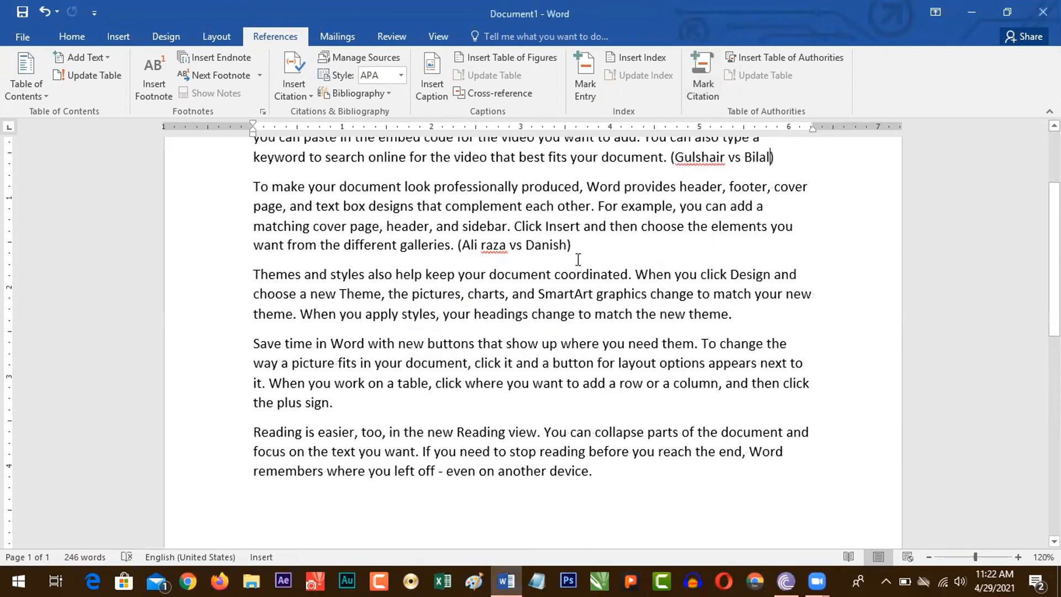
Step: Mark the case name at the end of the second paragraph as a Cases citation and hide the formatting marks
{"action": "left_click_drag", "start_coordinate": [462, 246], "coordinate": [553, 251]}
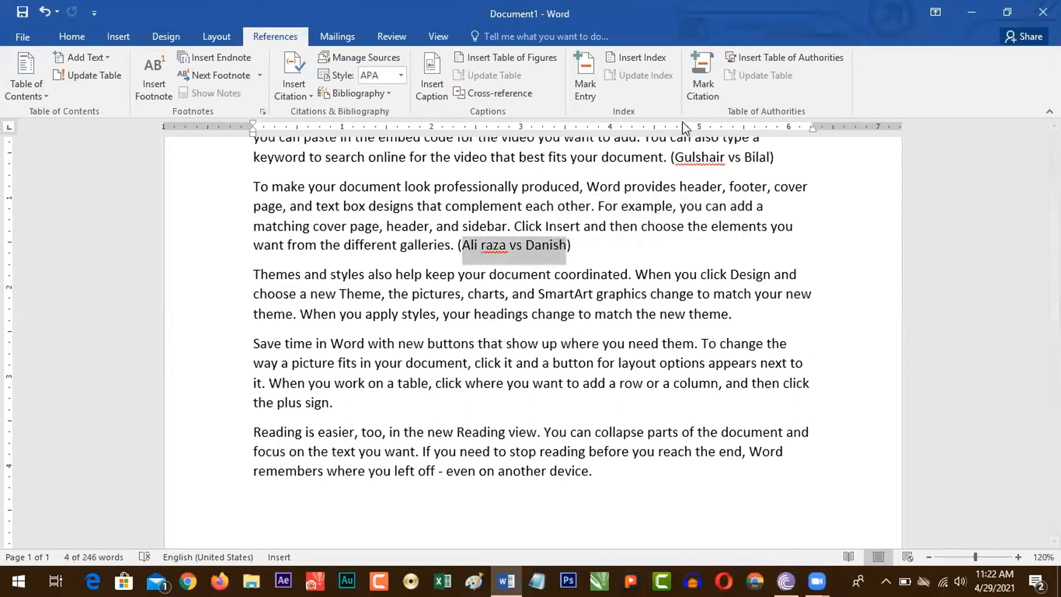
{"action": "left_click", "coordinate": [711, 95]}
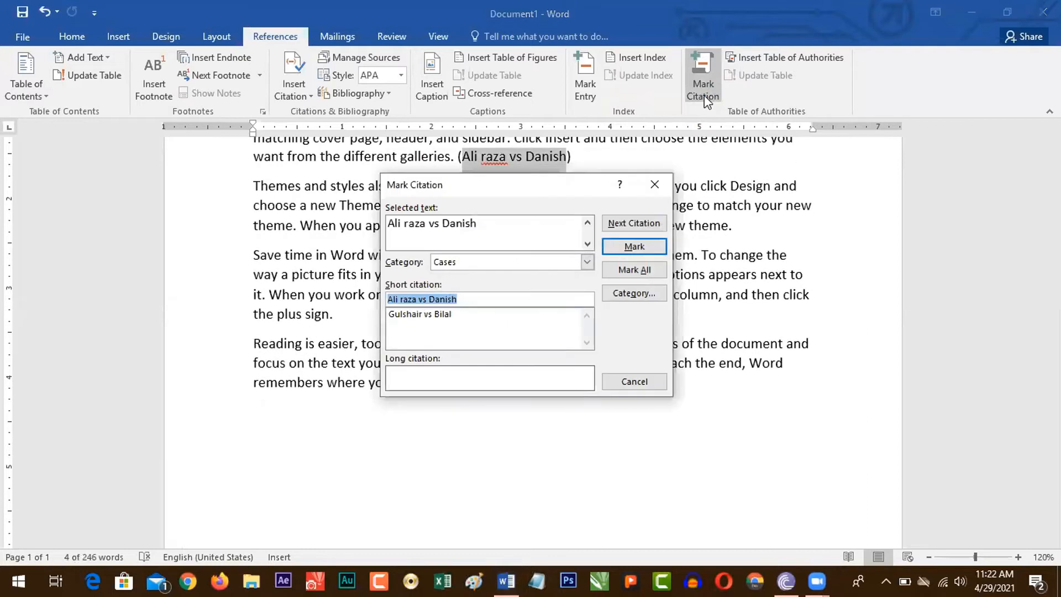
{"action": "left_click", "coordinate": [630, 248]}
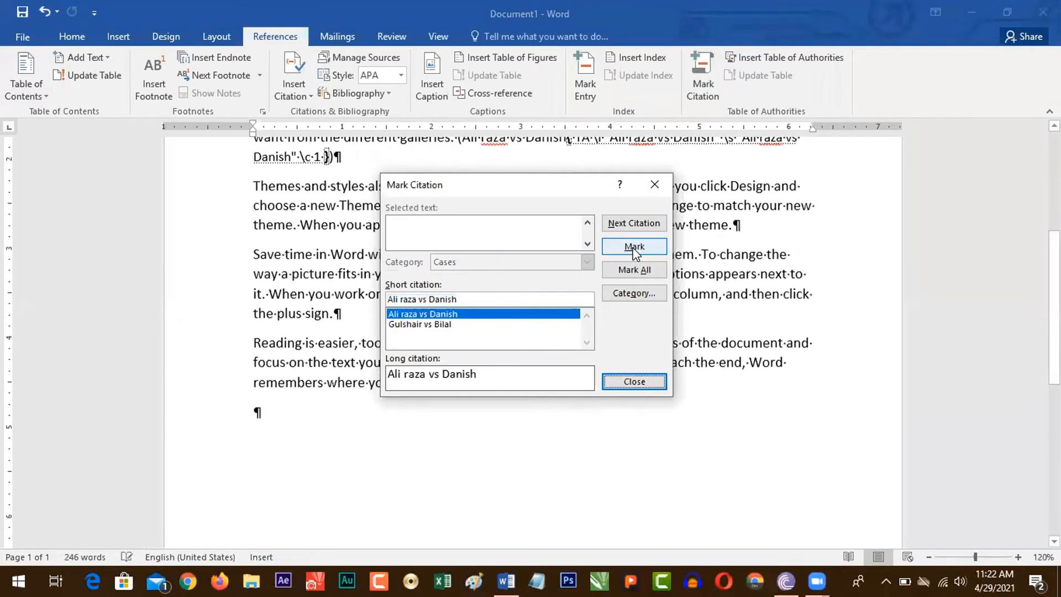
{"action": "left_click", "coordinate": [654, 185]}
{"action": "key", "text": "ctrl+shift+8"}
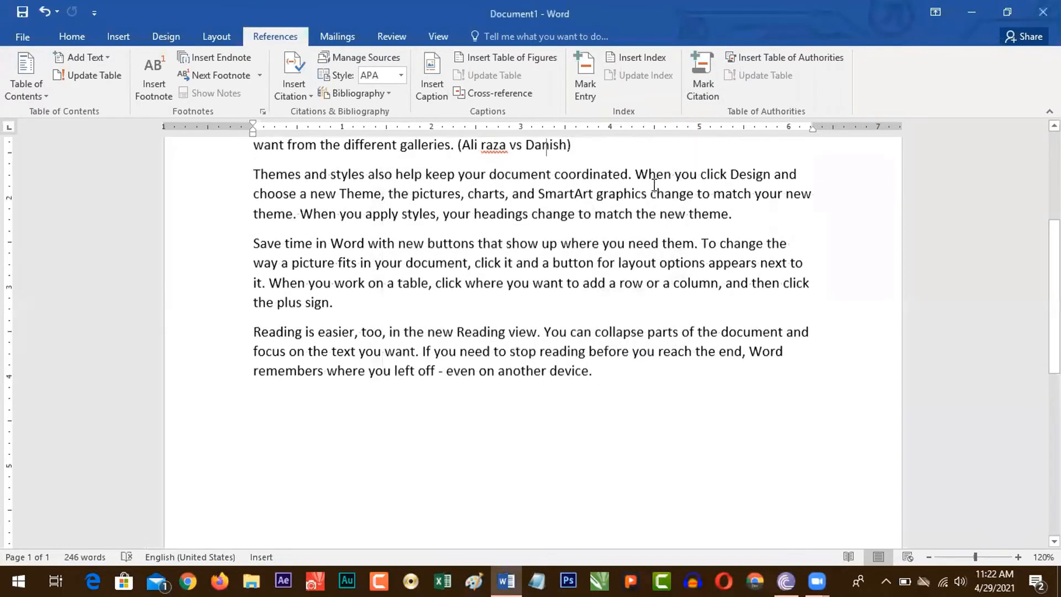
Step: Start a new page after the text and insert a table of authorities there for all categories, using the From template format
{"action": "scroll", "coordinate": [654, 184], "scroll_direction": "up", "scroll_amount": 3}
{"action": "scroll", "coordinate": [654, 185], "scroll_direction": "down", "scroll_amount": 2}
{"action": "scroll", "coordinate": [771, 303], "scroll_direction": "down", "scroll_amount": 3}
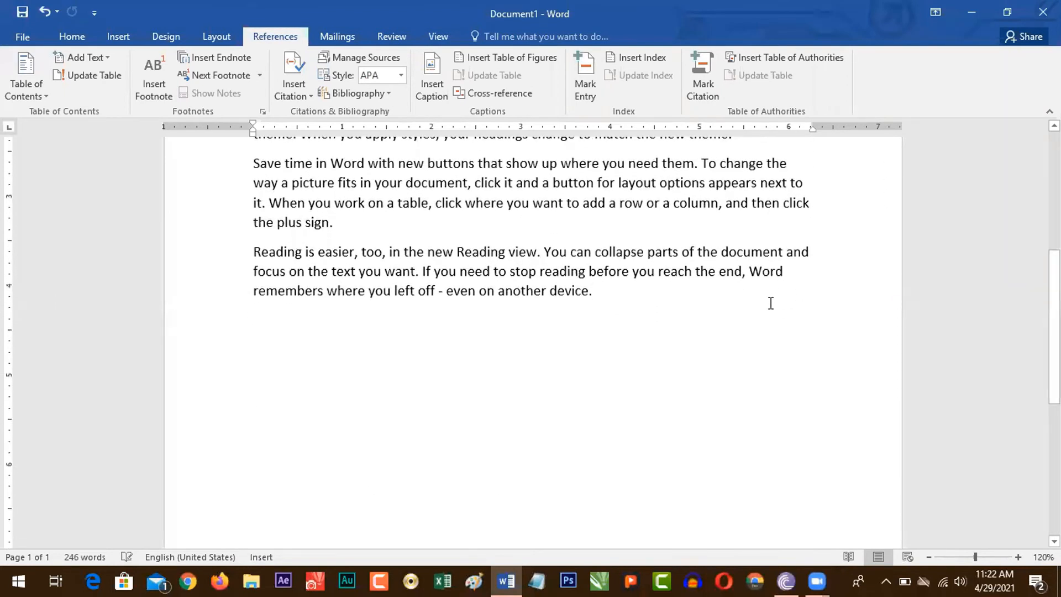
{"action": "key", "text": "ctrl+Return"}
{"action": "left_click_drag", "start_coordinate": [1054, 314], "coordinate": [1054, 367]}
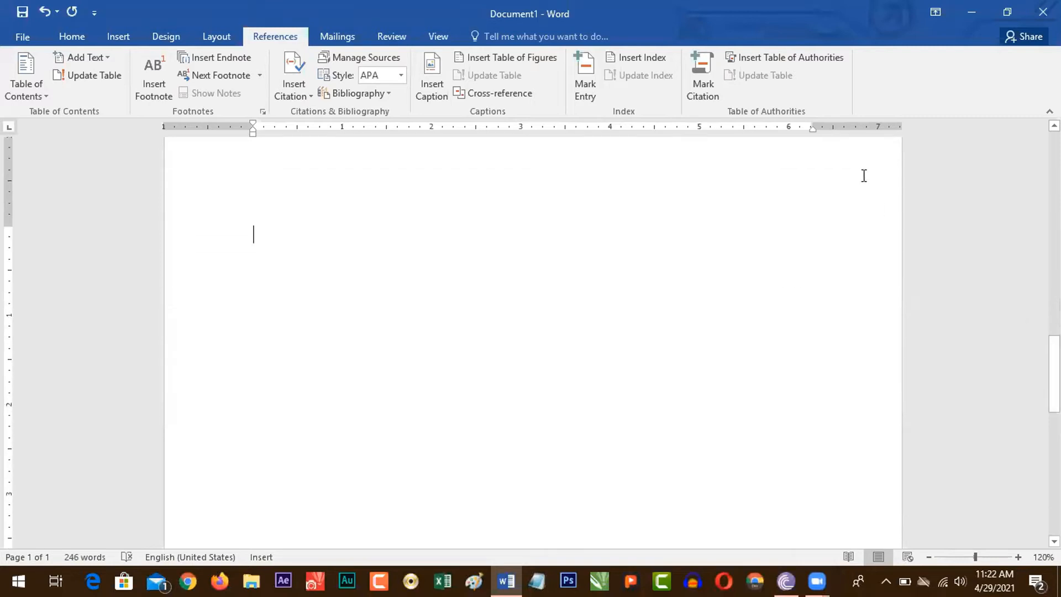
{"action": "left_click", "coordinate": [767, 60]}
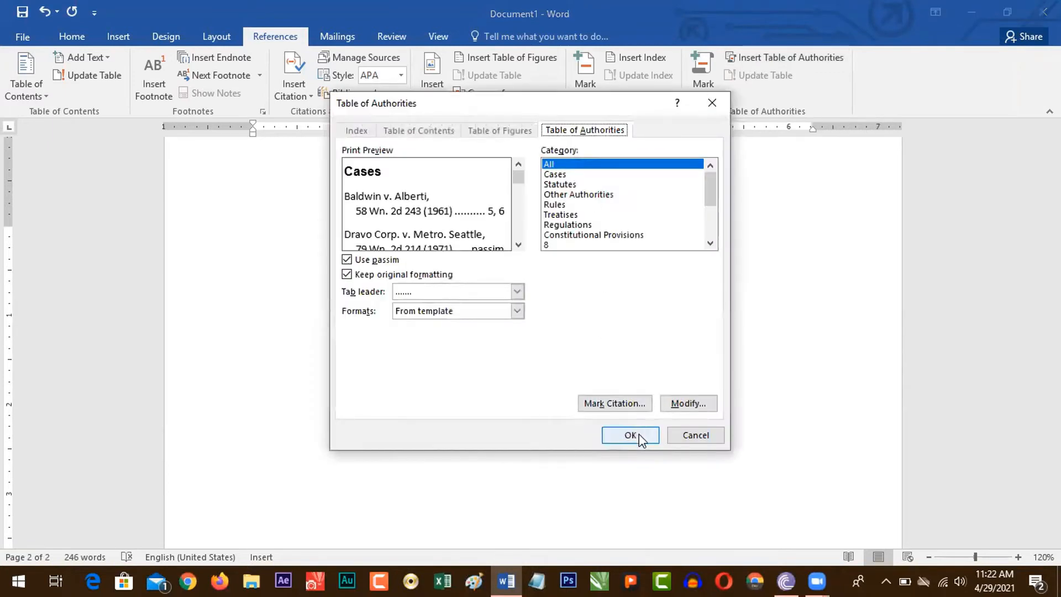
{"action": "left_click", "coordinate": [635, 434]}
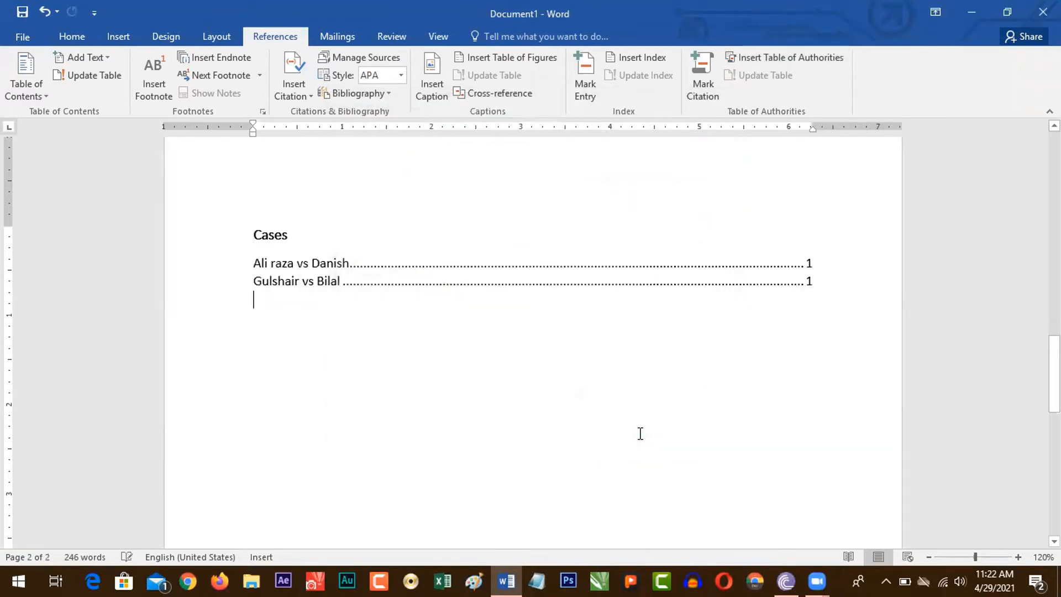
Step: Examine the case entries and their page numbers in the new table of authorities
{"action": "left_click_drag", "start_coordinate": [254, 264], "coordinate": [350, 264]}
{"action": "left_click", "coordinate": [806, 263]}
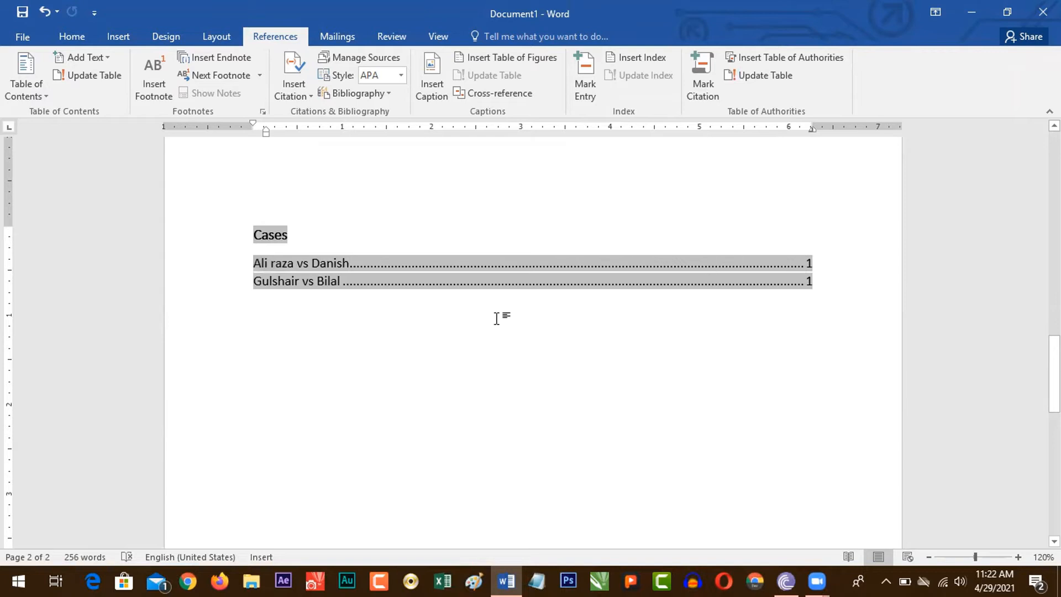
{"action": "left_click", "coordinate": [326, 301]}
{"action": "left_click", "coordinate": [303, 283]}
{"action": "left_click", "coordinate": [365, 295]}
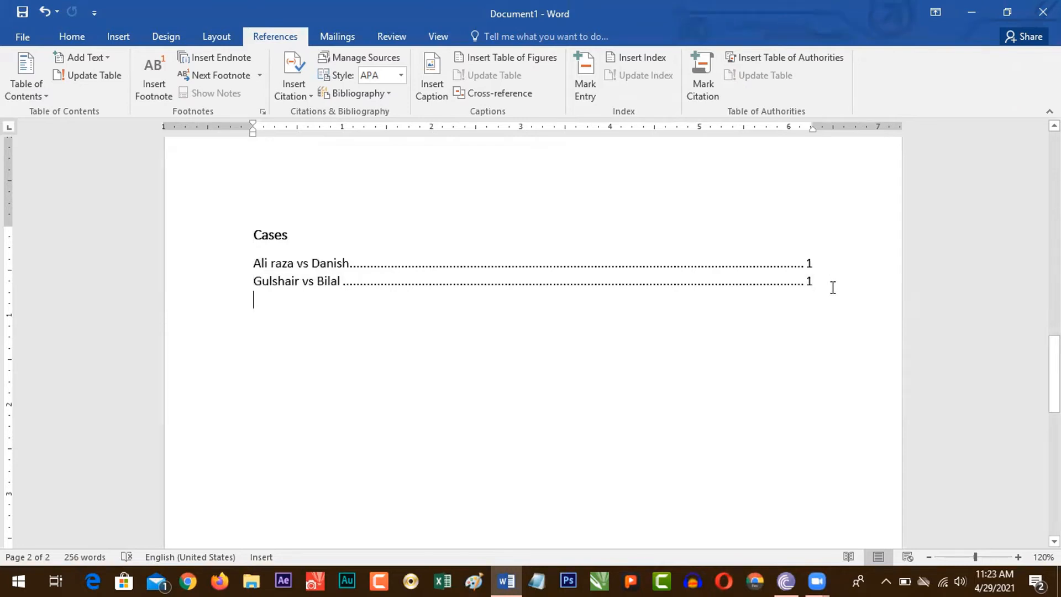
Step: Add a parenthesized case citation naming a person vs Pakistan at the end of the fourth paragraph, after "the plus sign."
{"action": "left_click_drag", "start_coordinate": [1055, 375], "coordinate": [1055, 199]}
{"action": "left_click", "coordinate": [380, 393]}
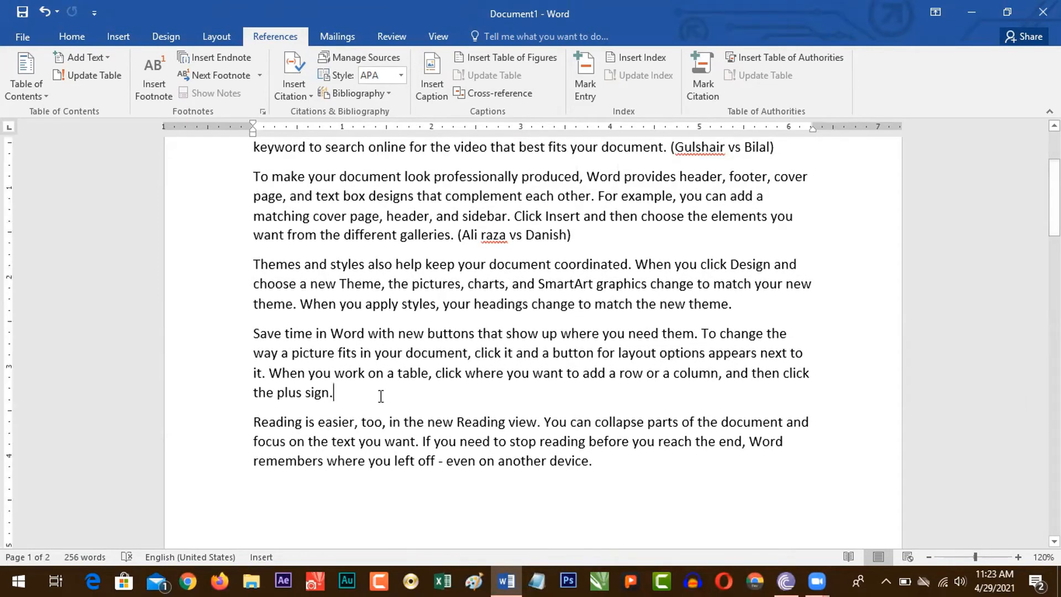
{"action": "type", "text": "("}
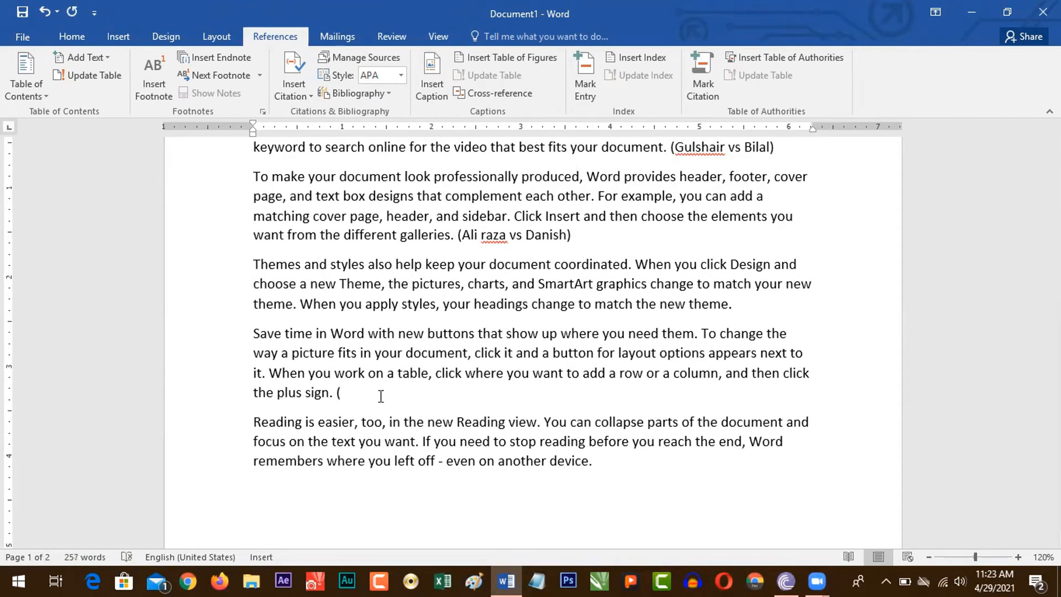
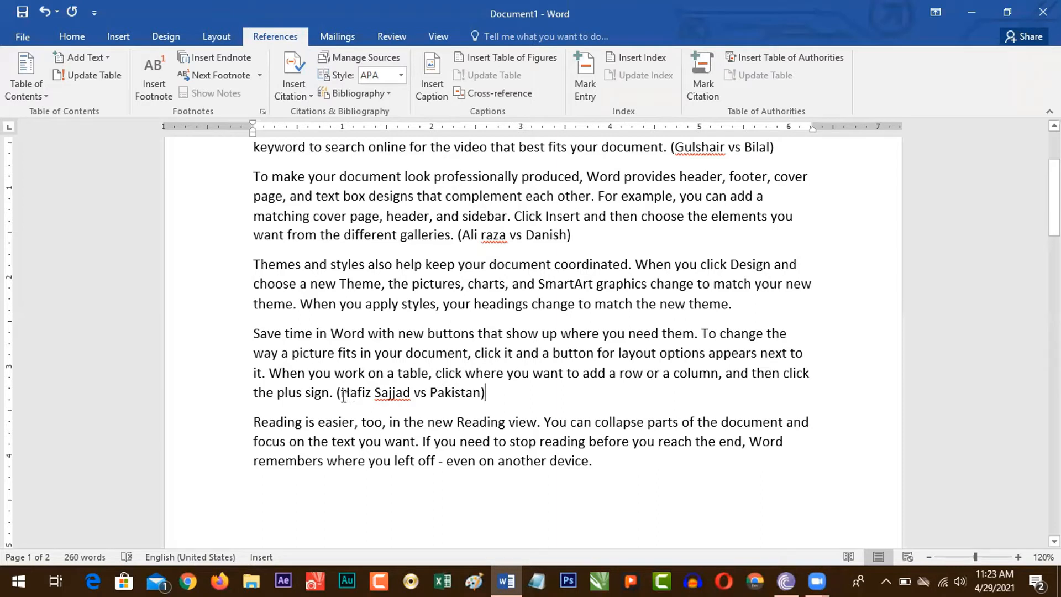
Step: Mark the case name at the end of the fourth paragraph as a Cases citation and hide the formatting marks
{"action": "left_click_drag", "start_coordinate": [343, 396], "coordinate": [462, 396]}
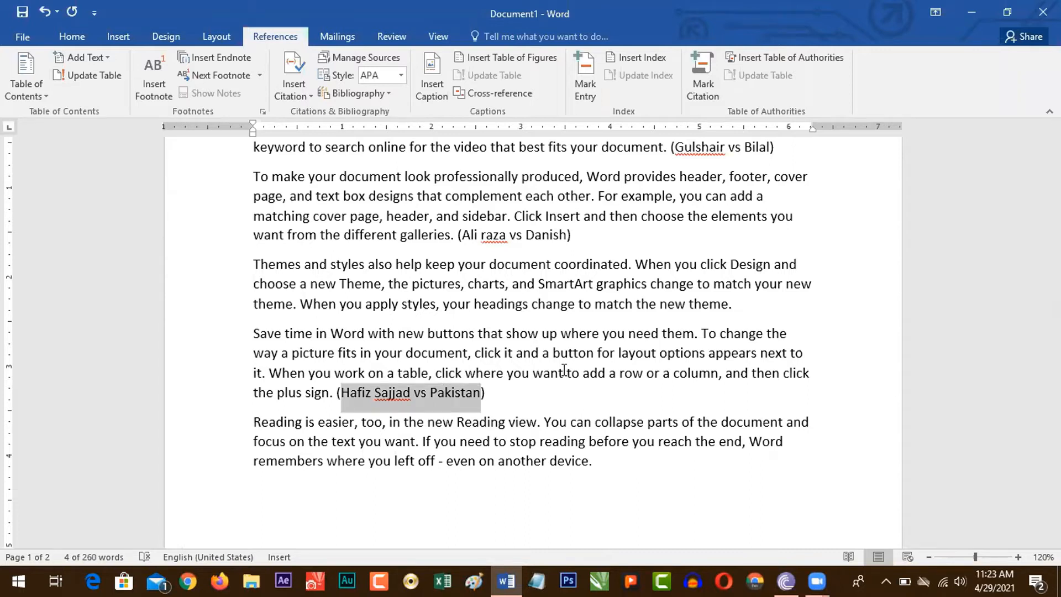
{"action": "key", "text": "alt+shift+i"}
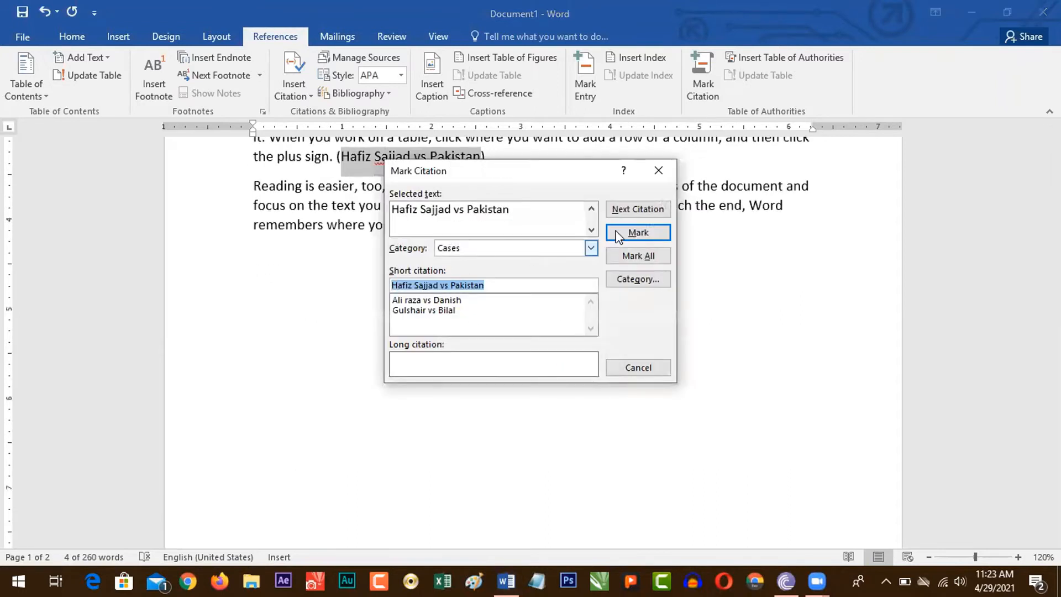
{"action": "left_click", "coordinate": [643, 239]}
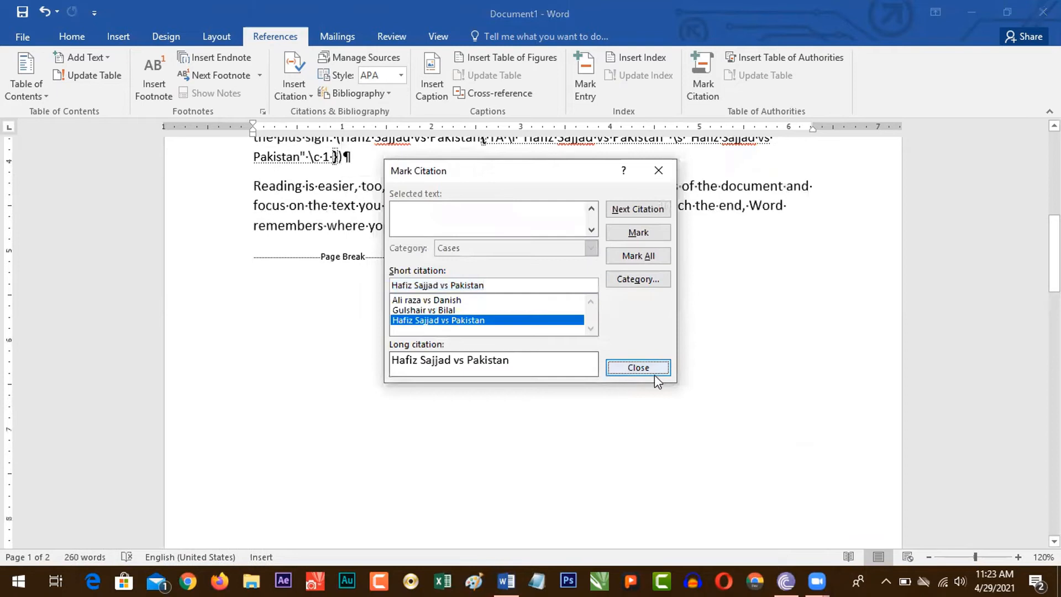
{"action": "left_click", "coordinate": [653, 371]}
{"action": "left_click_drag", "start_coordinate": [1055, 253], "coordinate": [1054, 376]}
{"action": "left_click", "coordinate": [379, 276]}
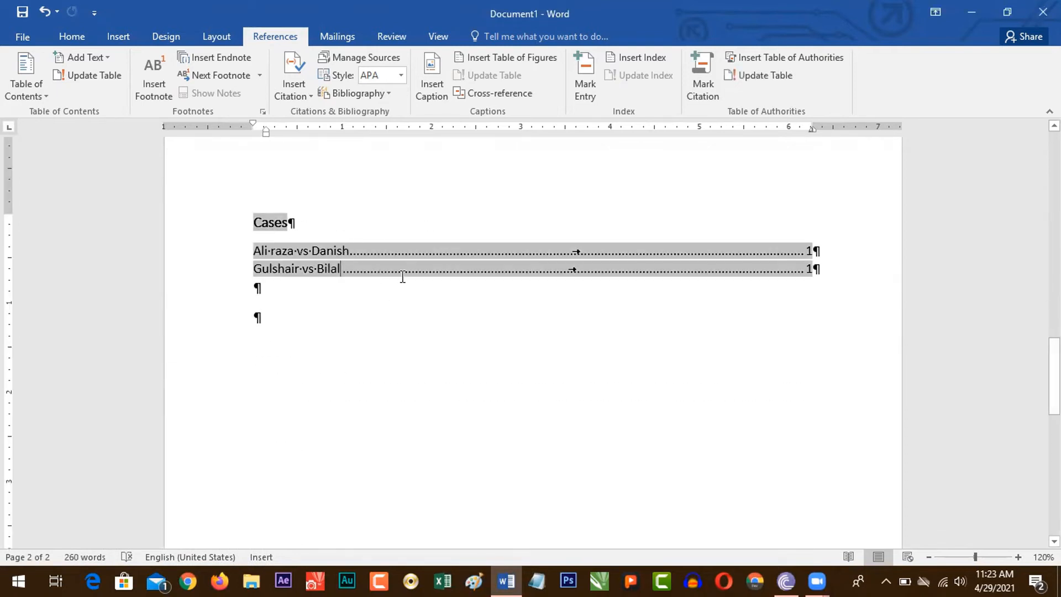
{"action": "key", "text": "ctrl+shift+8"}
Step: Update the table of authorities on the second page to include the newly marked case
{"action": "left_click", "coordinate": [366, 298]}
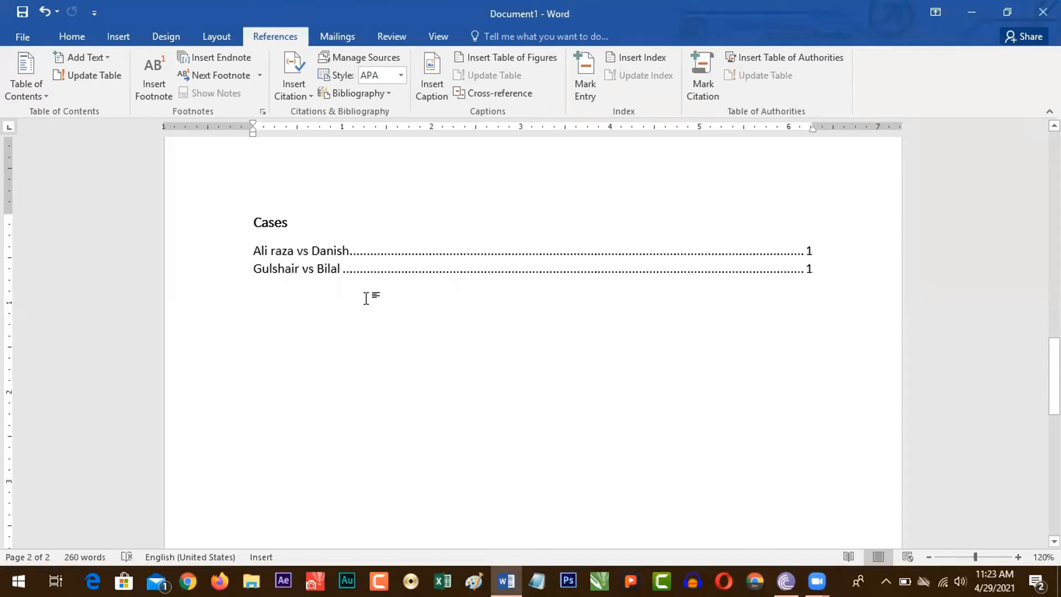
{"action": "left_click", "coordinate": [318, 255]}
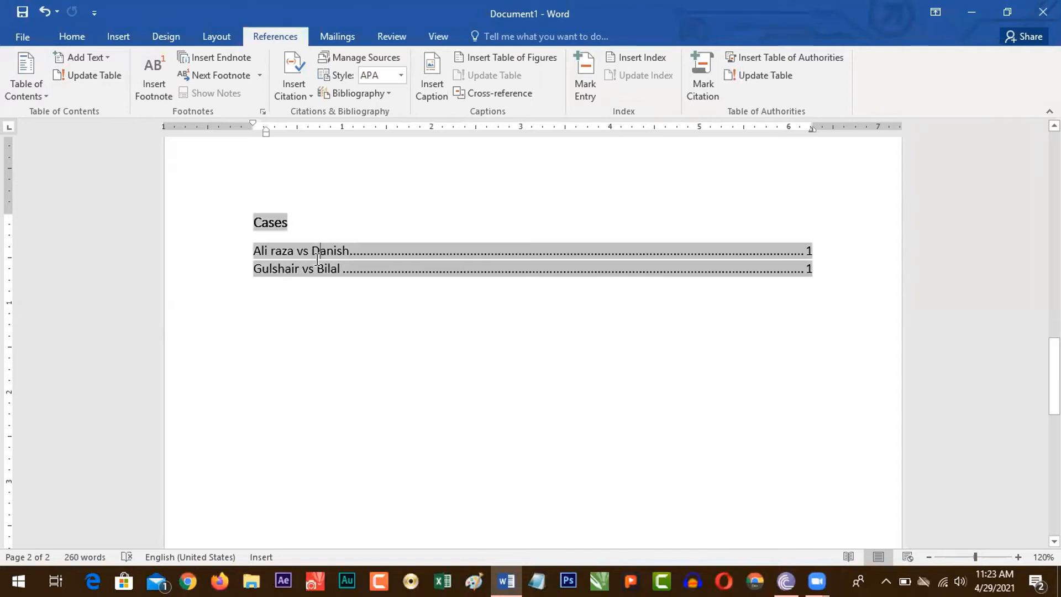
{"action": "left_click", "coordinate": [325, 321]}
{"action": "left_click", "coordinate": [303, 268]}
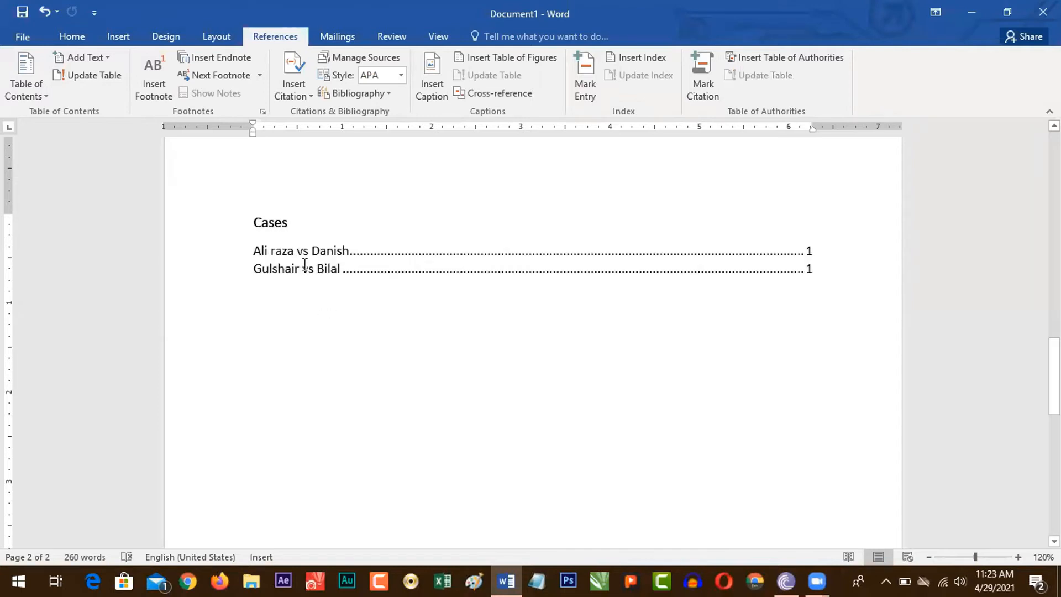
{"action": "left_click", "coordinate": [394, 262]}
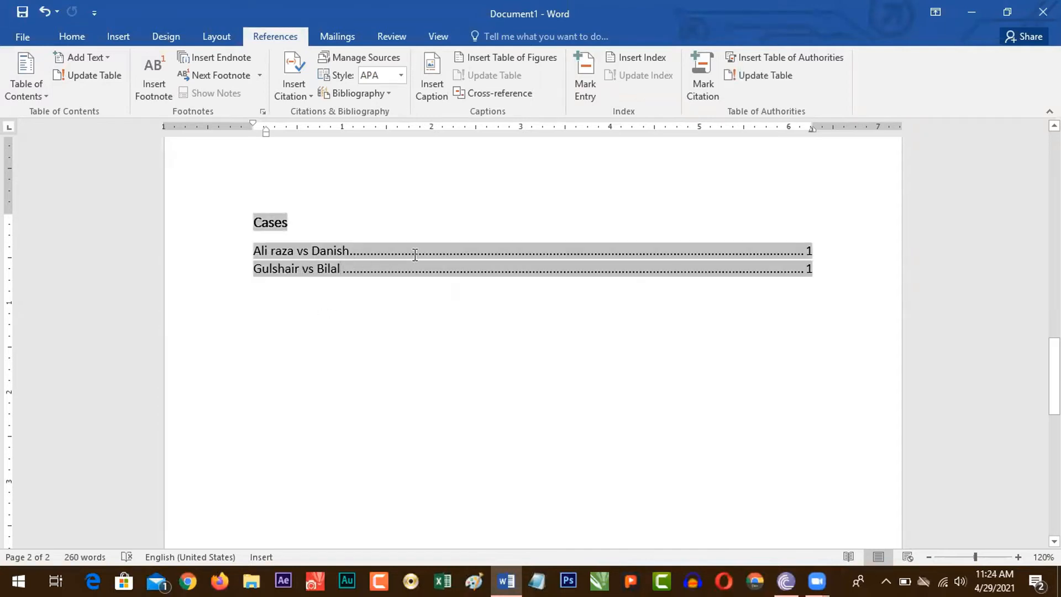
{"action": "key", "text": "F9"}
{"action": "left_click_drag", "start_coordinate": [384, 287], "coordinate": [252, 288]}
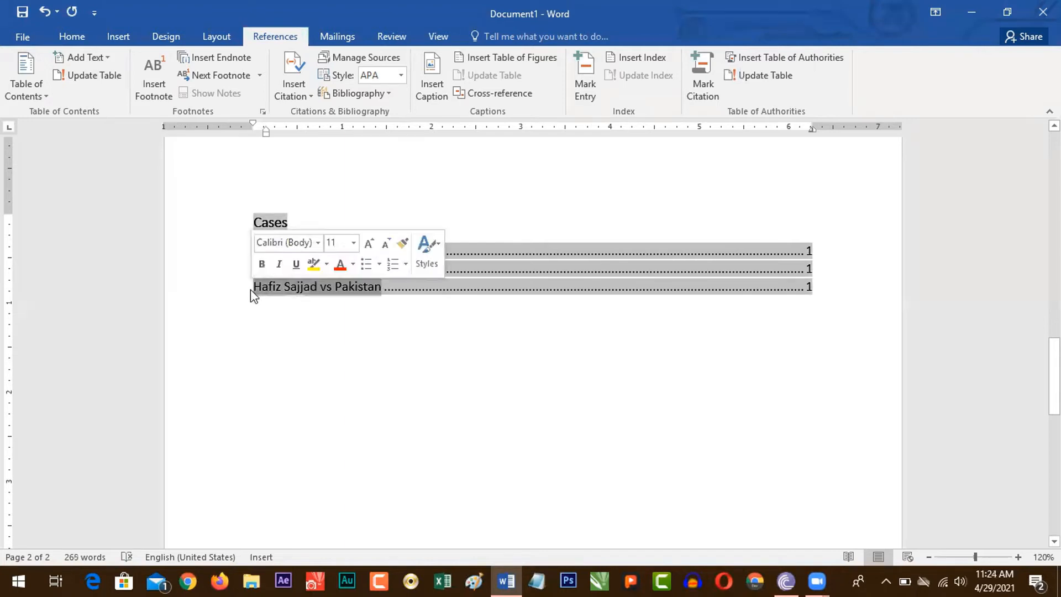
{"action": "left_click", "coordinate": [327, 303]}
{"action": "scroll", "coordinate": [369, 312], "scroll_direction": "up", "scroll_amount": 2}
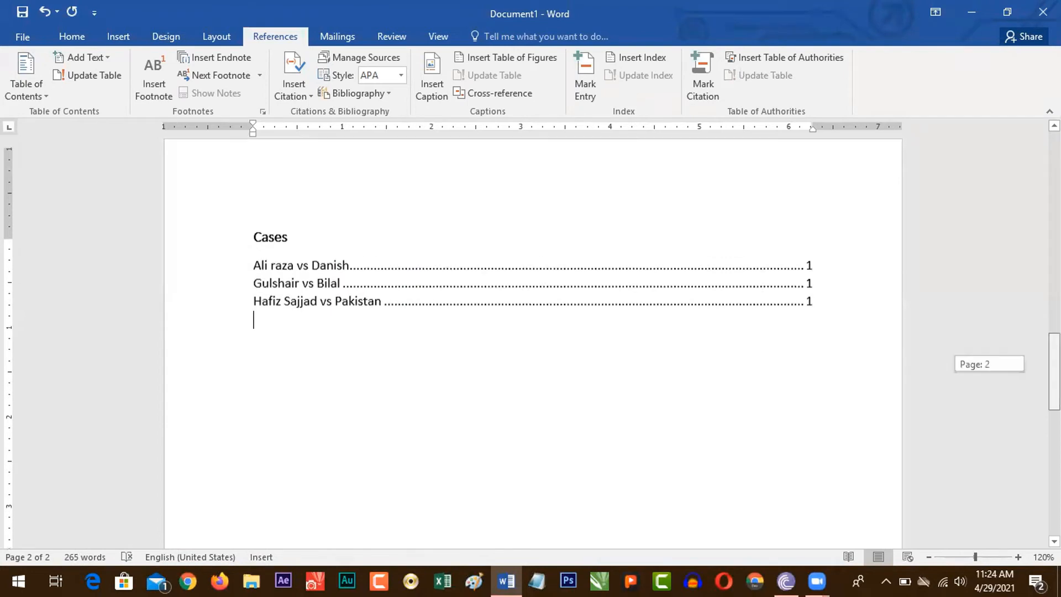
Step: Delete the table of authorities and remove the extra page after the text
{"action": "left_click", "coordinate": [220, 260], "text": "shift"}
{"action": "key", "text": "Delete"}
{"action": "left_click", "coordinate": [341, 36]}
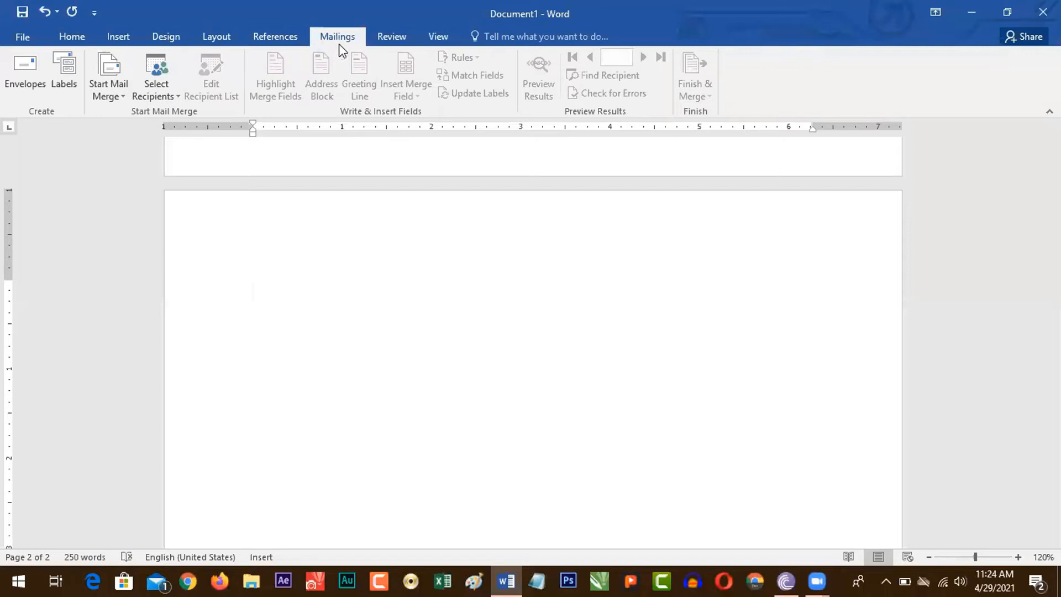
{"action": "left_click", "coordinate": [390, 38]}
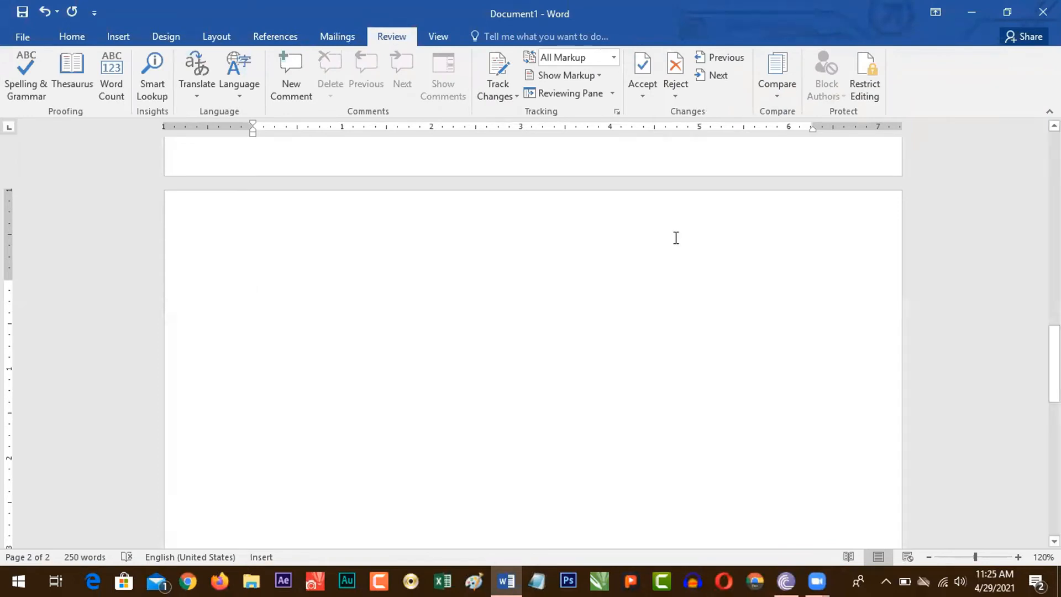
{"action": "scroll", "coordinate": [675, 236], "scroll_direction": "up", "scroll_amount": 2}
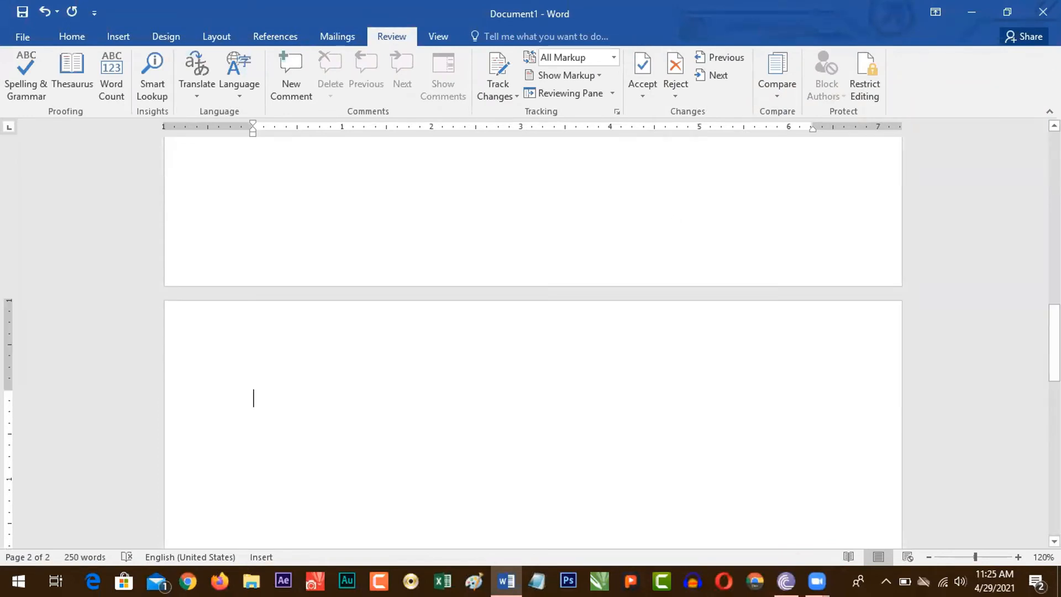
{"action": "key", "text": "BackSpace"}
Step: Introduce misspellings in the first two paragraphs: "Vido", "provids", "embd" and "documnt"
{"action": "scroll", "coordinate": [283, 255], "scroll_direction": "up", "scroll_amount": 8}
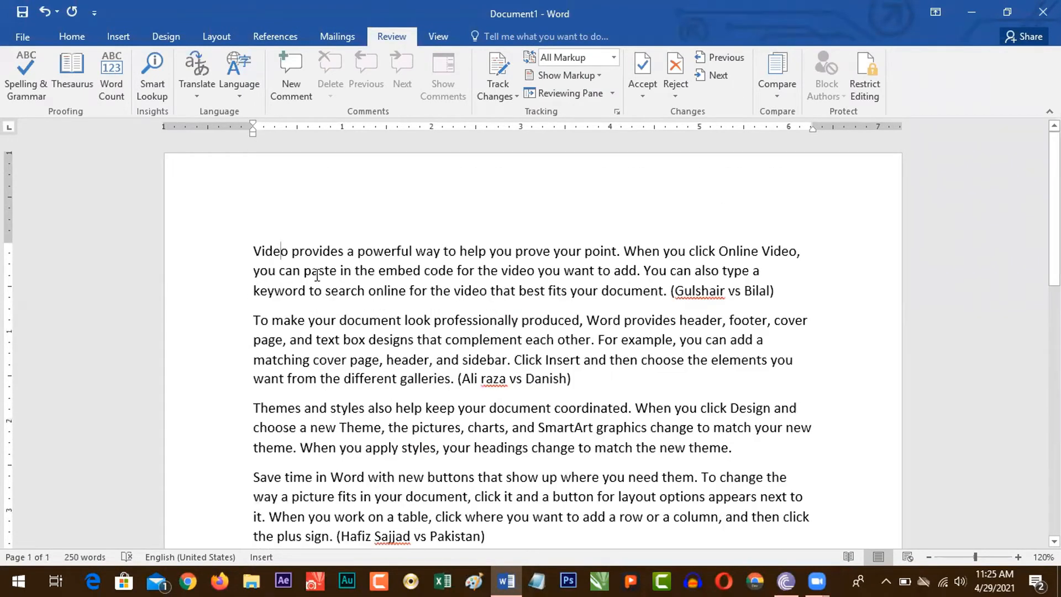
{"action": "key", "text": "BackSpace"}
{"action": "left_click", "coordinate": [331, 255]}
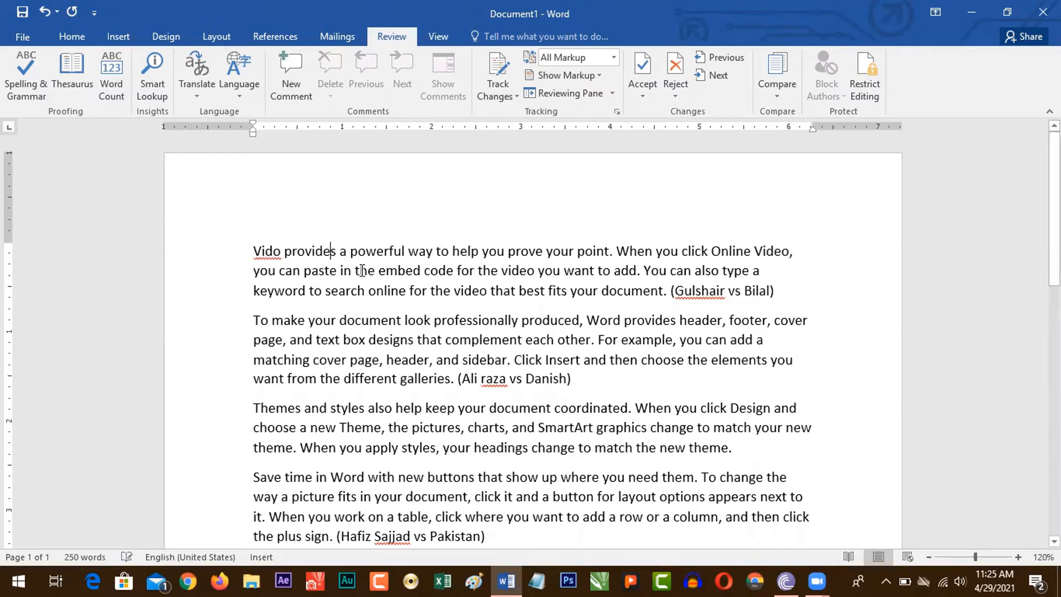
{"action": "key", "text": "BackSpace"}
{"action": "left_click", "coordinate": [389, 271]}
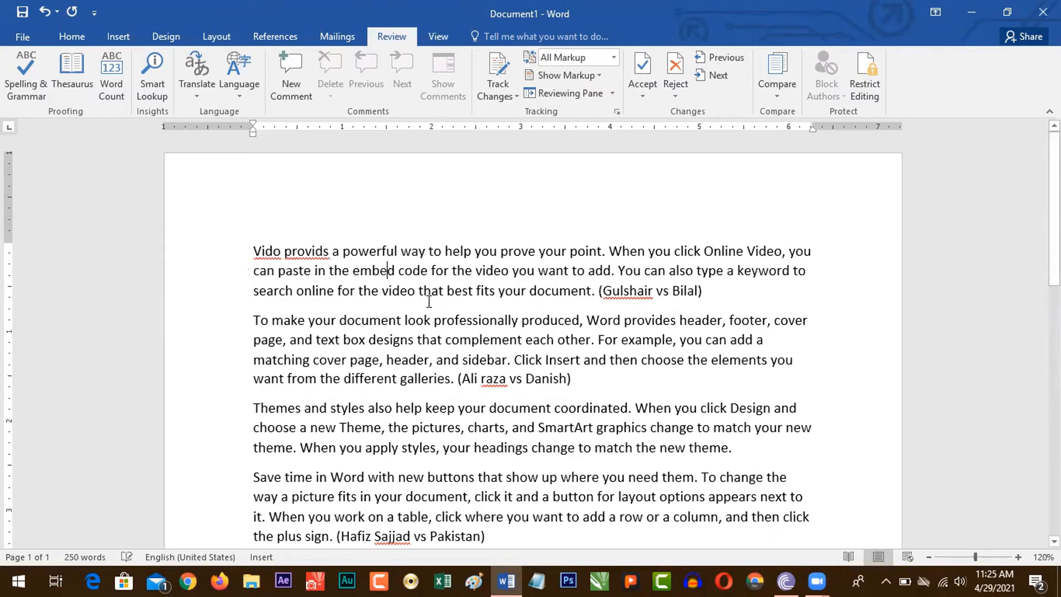
{"action": "key", "text": "BackSpace"}
{"action": "left_click", "coordinate": [388, 320]}
{"action": "key", "text": "BackSpace"}
{"action": "left_click", "coordinate": [546, 251]}
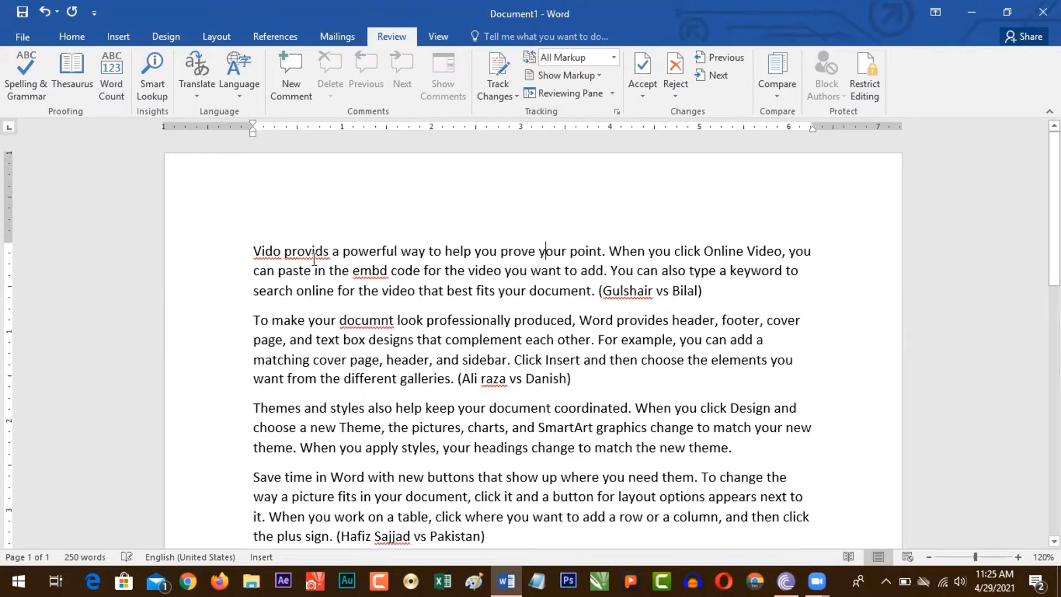
Step: Run the spelling check from "provids" in the first paragraph, correcting it to "provide" and "Vido" to "Video"
{"action": "left_click", "coordinate": [1018, 556]}
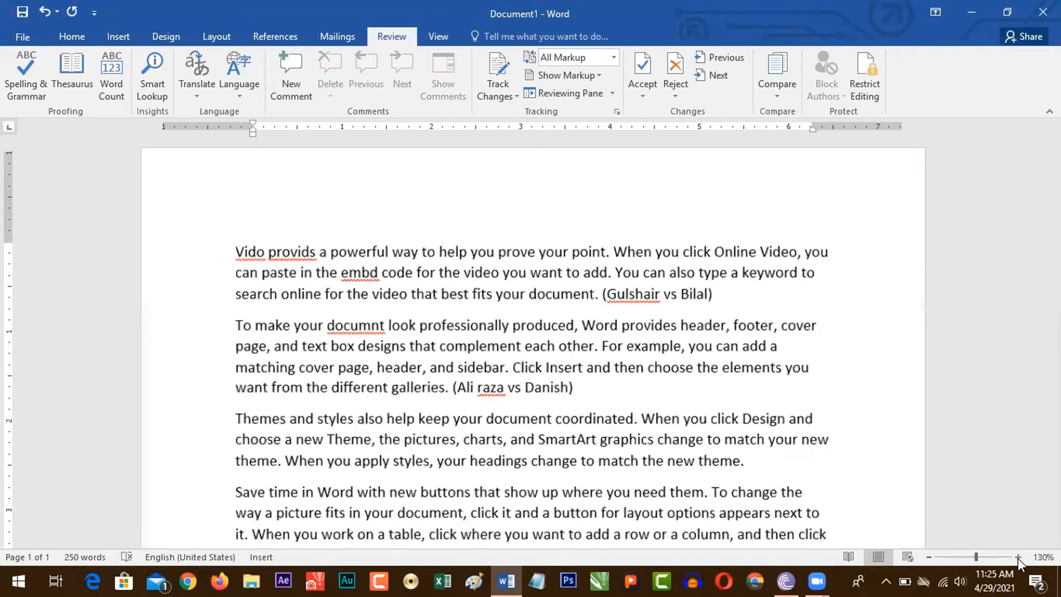
{"action": "left_click", "coordinate": [1018, 556]}
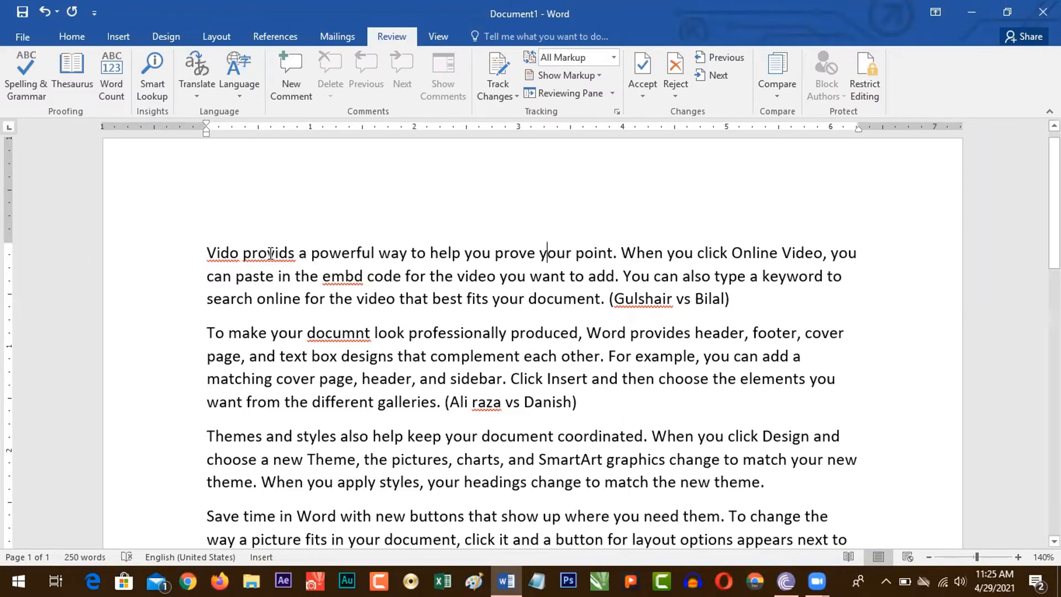
{"action": "left_click", "coordinate": [269, 253]}
{"action": "left_click", "coordinate": [29, 91]}
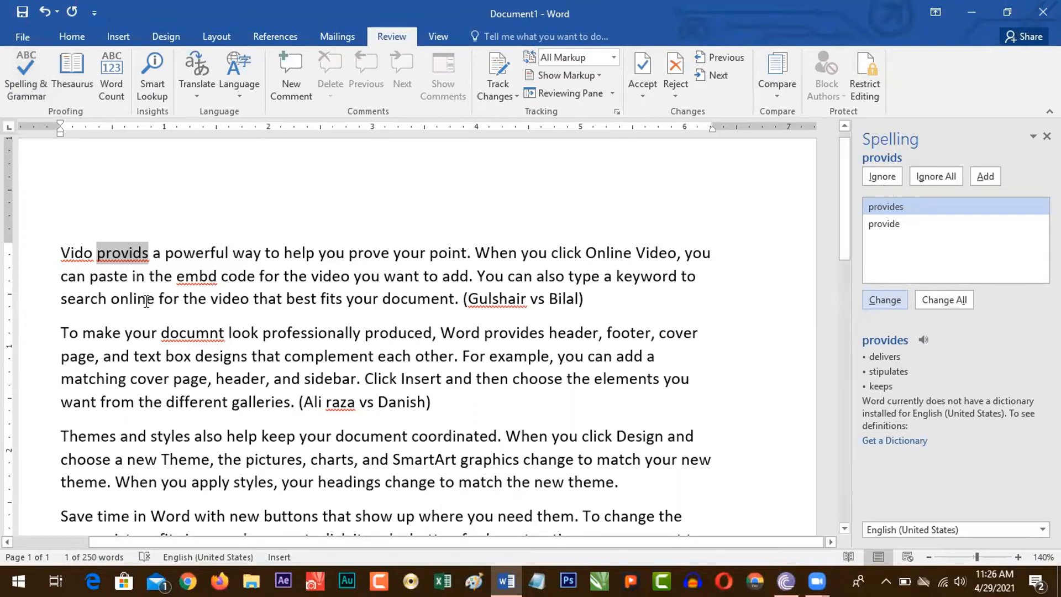
{"action": "left_click", "coordinate": [126, 253]}
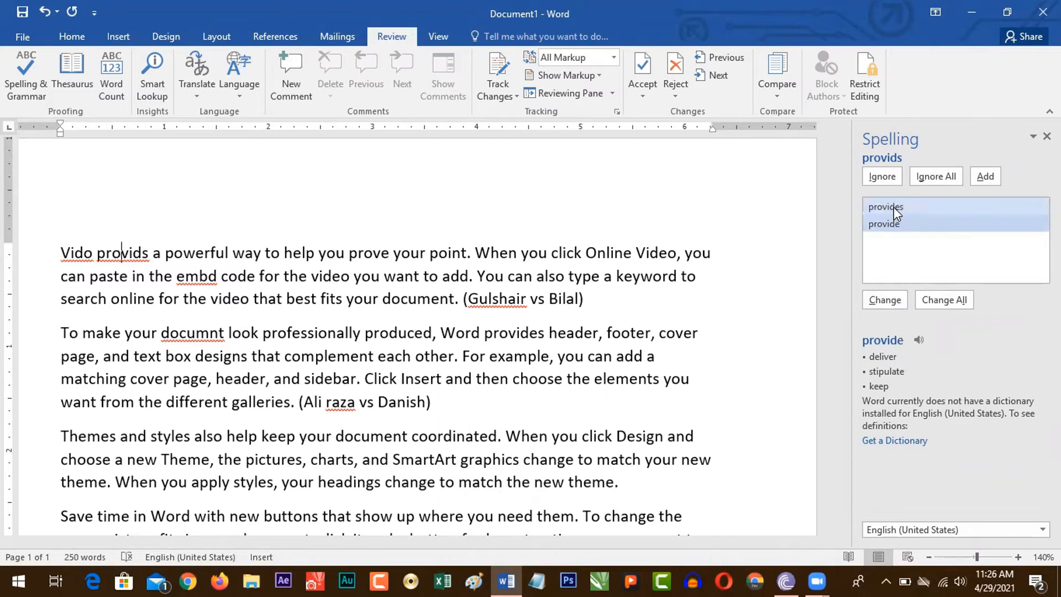
{"action": "left_click", "coordinate": [895, 225]}
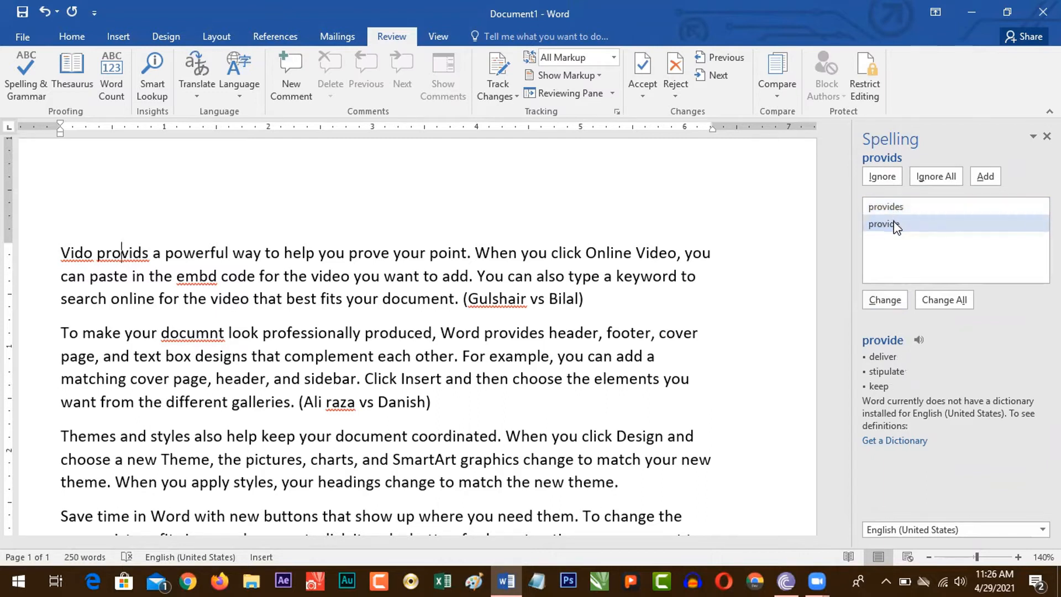
{"action": "left_click", "coordinate": [884, 298]}
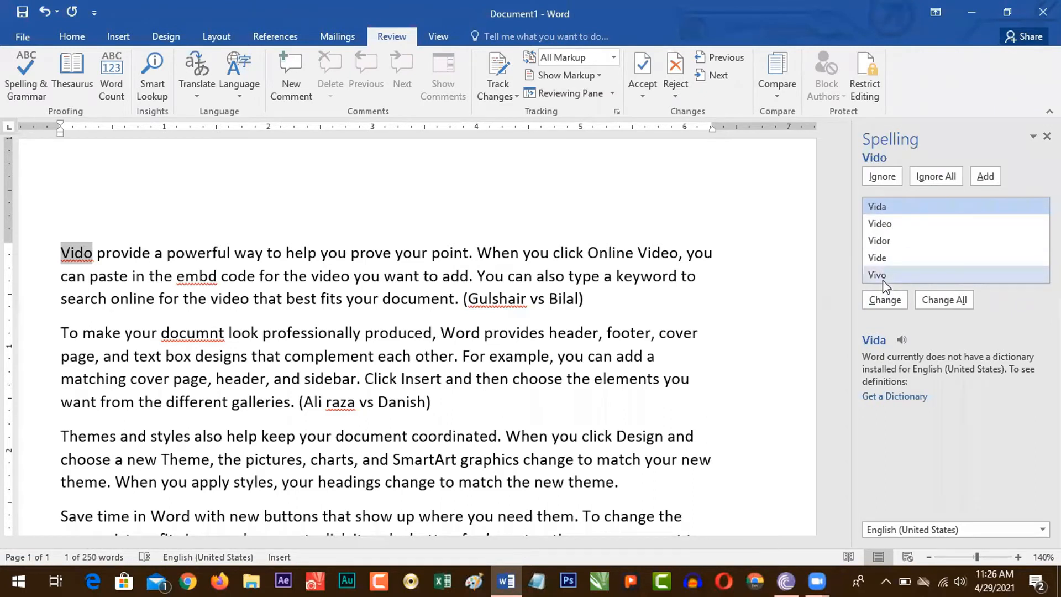
{"action": "left_click", "coordinate": [894, 223]}
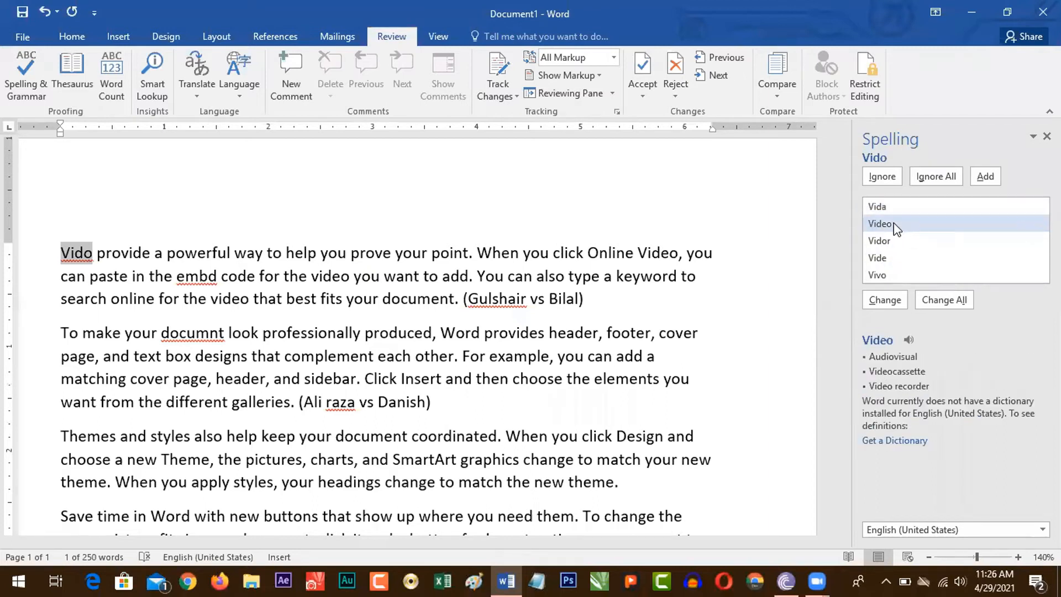
{"action": "left_click", "coordinate": [885, 300]}
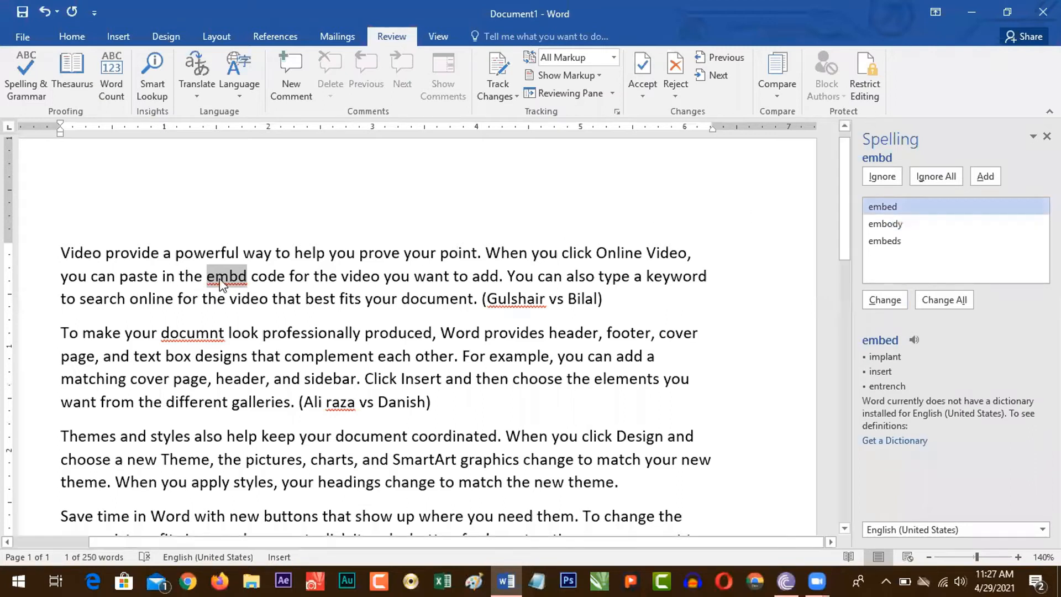
Step: Ignore "embd", replace all occurrences of "documnt" and the flagged case names with their first suggestions, and finish the spelling check
{"action": "left_click", "coordinate": [883, 176]}
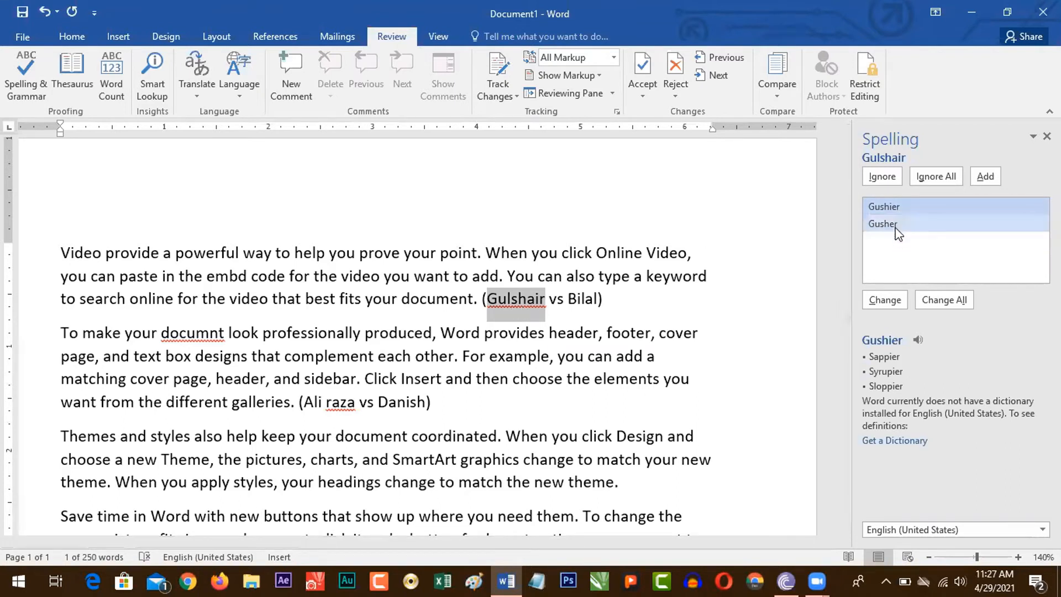
{"action": "left_click", "coordinate": [938, 301]}
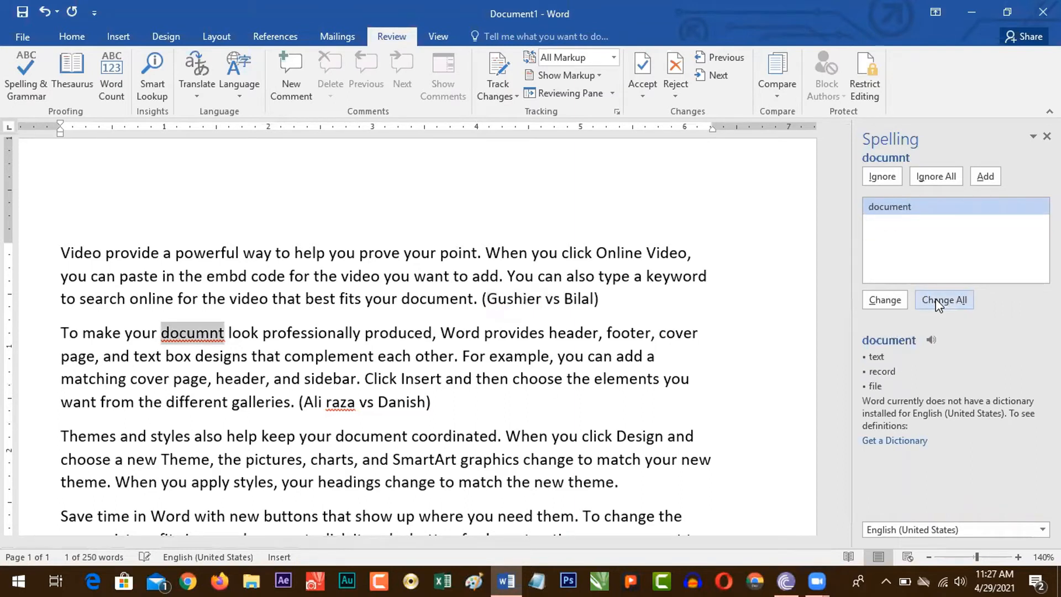
{"action": "left_click", "coordinate": [938, 304]}
{"action": "left_click", "coordinate": [938, 304]}
{"action": "left_click", "coordinate": [938, 304]}
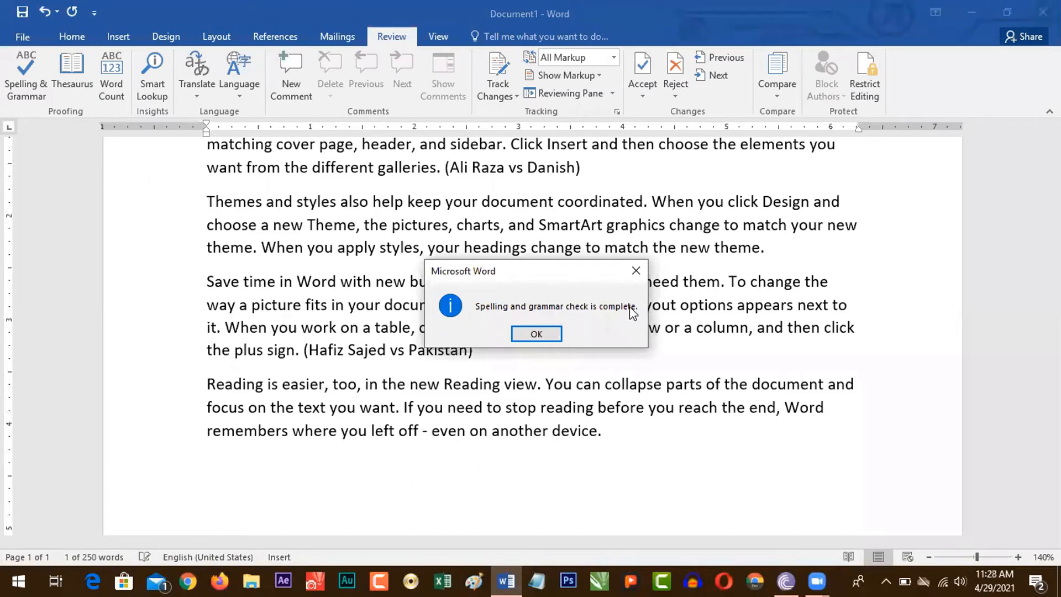
{"action": "left_click", "coordinate": [536, 334]}
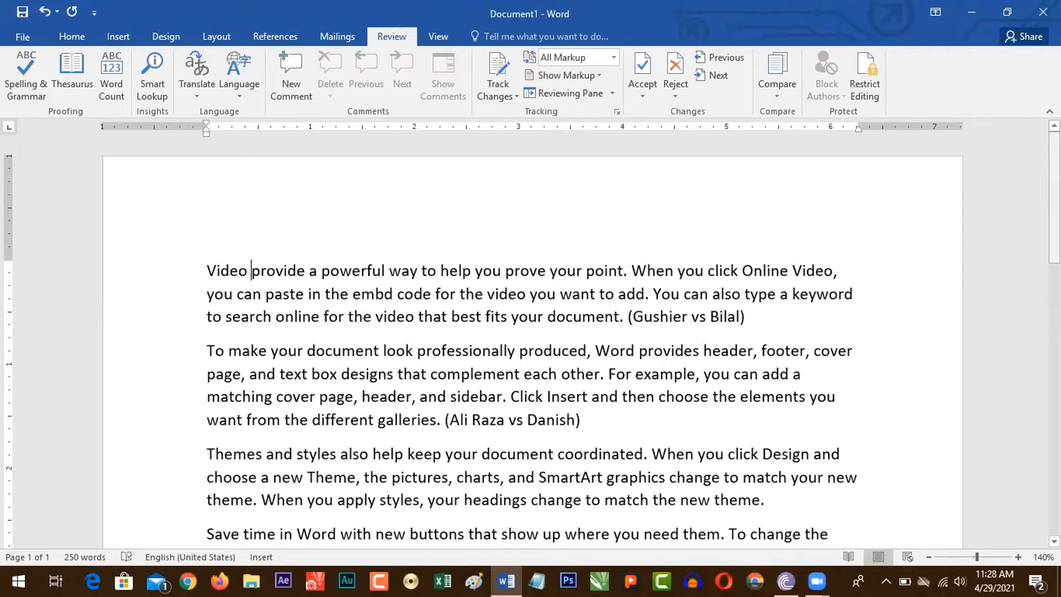
Step: Add the line "Spell checking: F7" in enlarged text between the first and second paragraphs
{"action": "key", "text": "Return"}
{"action": "key", "text": "ctrl+]"}
{"action": "key", "text": "ctrl+]"}
{"action": "key", "text": "ctrl+]"}
{"action": "key", "text": "ctrl+]"}
{"action": "key", "text": "ctrl+]"}
{"action": "key", "text": "ctrl+]"}
{"action": "key", "text": "ctrl+]"}
{"action": "key", "text": "ctrl+]"}
{"action": "key", "text": "ctrl+]"}
{"action": "key", "text": "ctrl+]"}
{"action": "type", "text": "]Sp"}
{"action": "key", "text": "BackSpace"}
{"action": "key", "text": "BackSpace"}
{"action": "key", "text": "BackSpace"}
{"action": "type", "text": "S"}
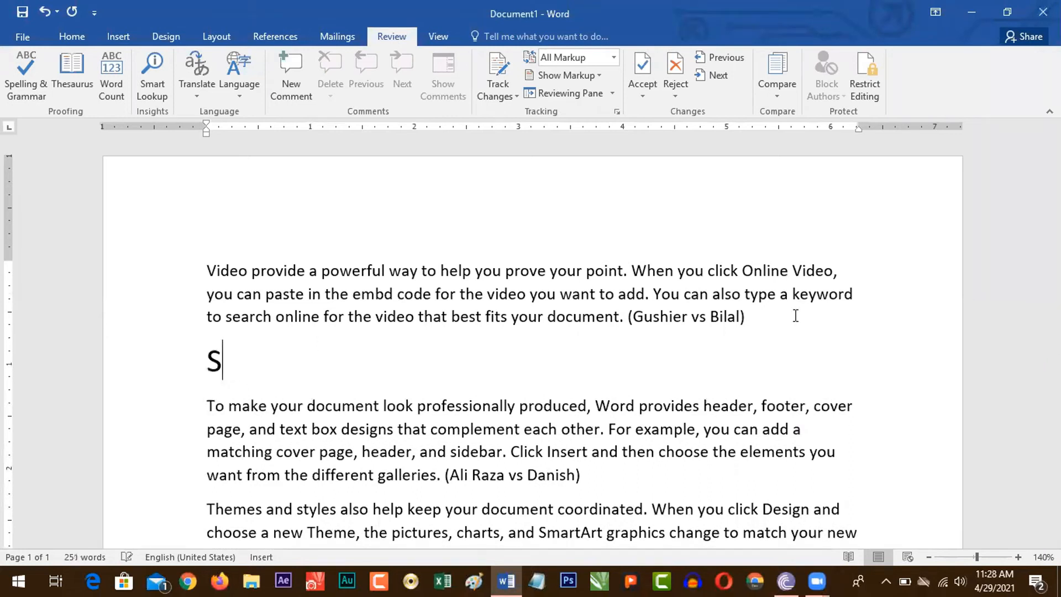
{"action": "type", "text": "pell checking"}
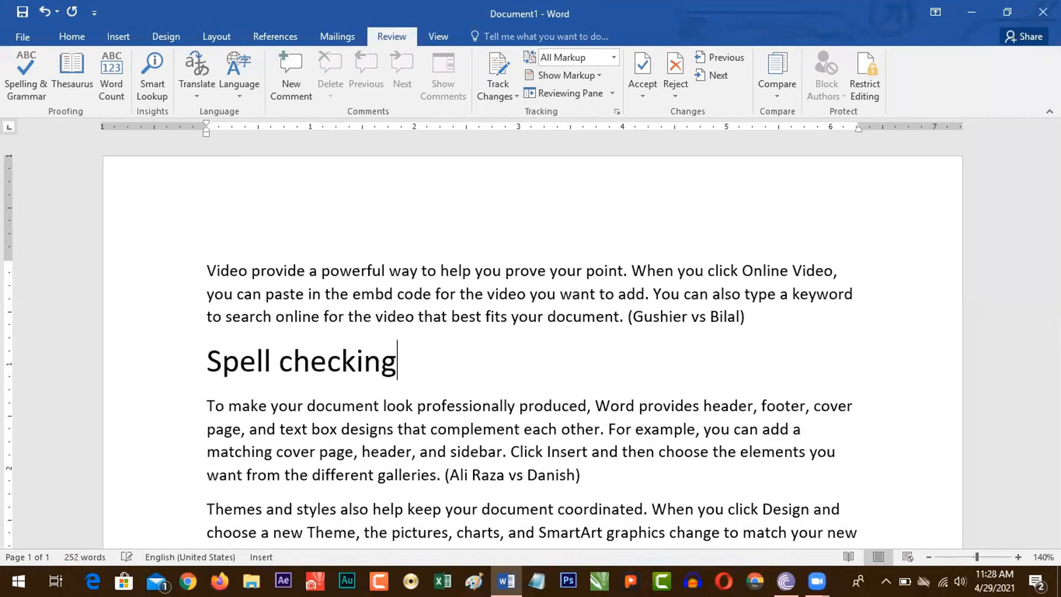
{"action": "type", "text": ": F7"}
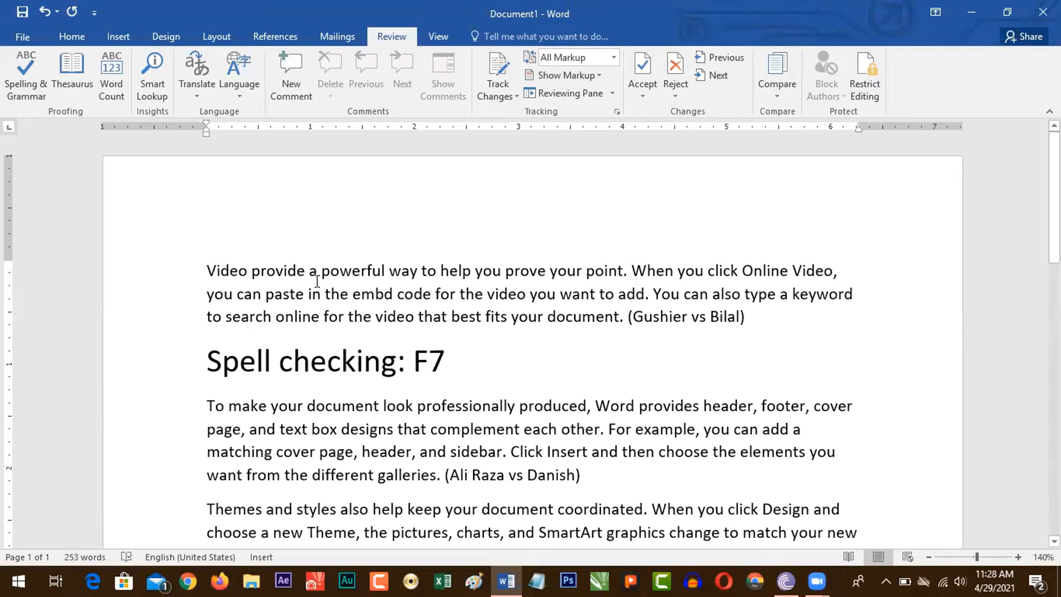
Step: Misspell "Video" as "Vido" and "paste" as "pste" in the first paragraph, and start the spelling check
{"action": "left_click", "coordinate": [239, 272]}
{"action": "key", "text": "BackSpace"}
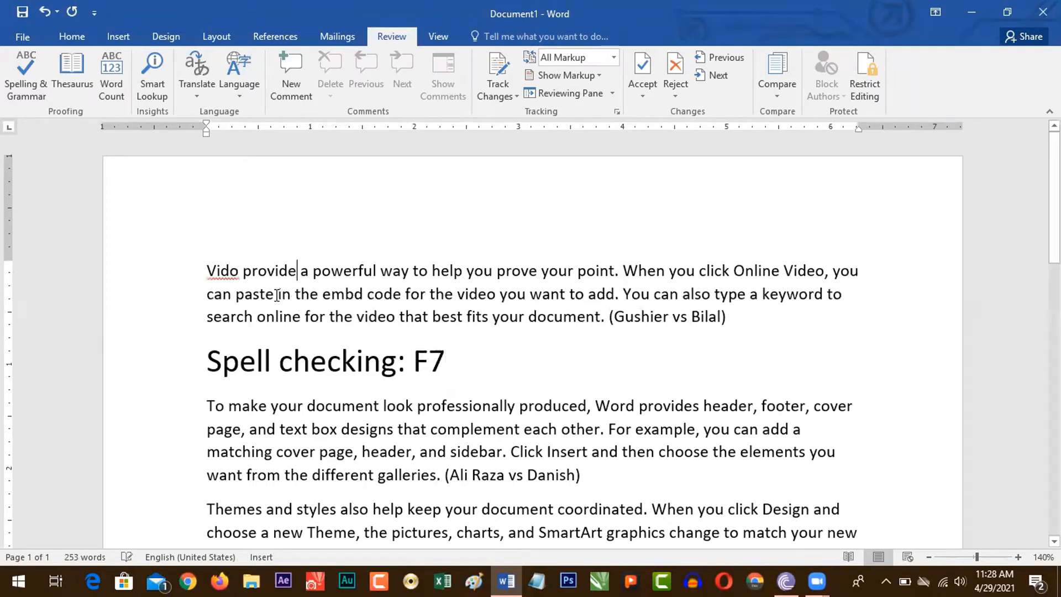
{"action": "left_click", "coordinate": [253, 296]}
{"action": "key", "text": "BackSpace"}
{"action": "key", "text": "F7"}
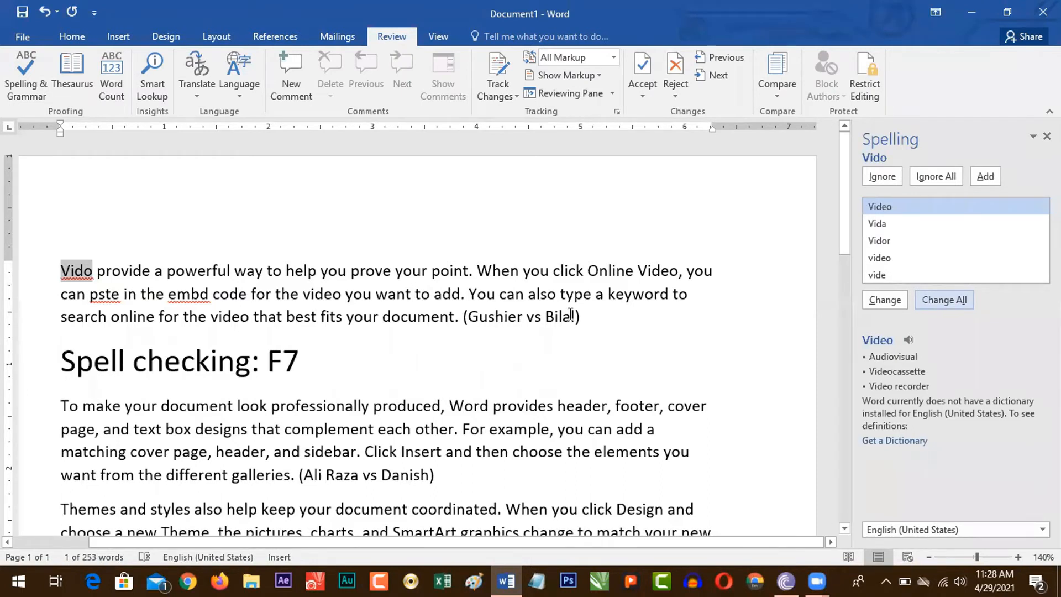
Step: Enter a person's name on a new line below the first paragraph and add it to the spelling dictionary
{"action": "left_click", "coordinate": [606, 325]}
{"action": "key", "text": "Return"}
{"action": "type", "text": "Gulshair"}
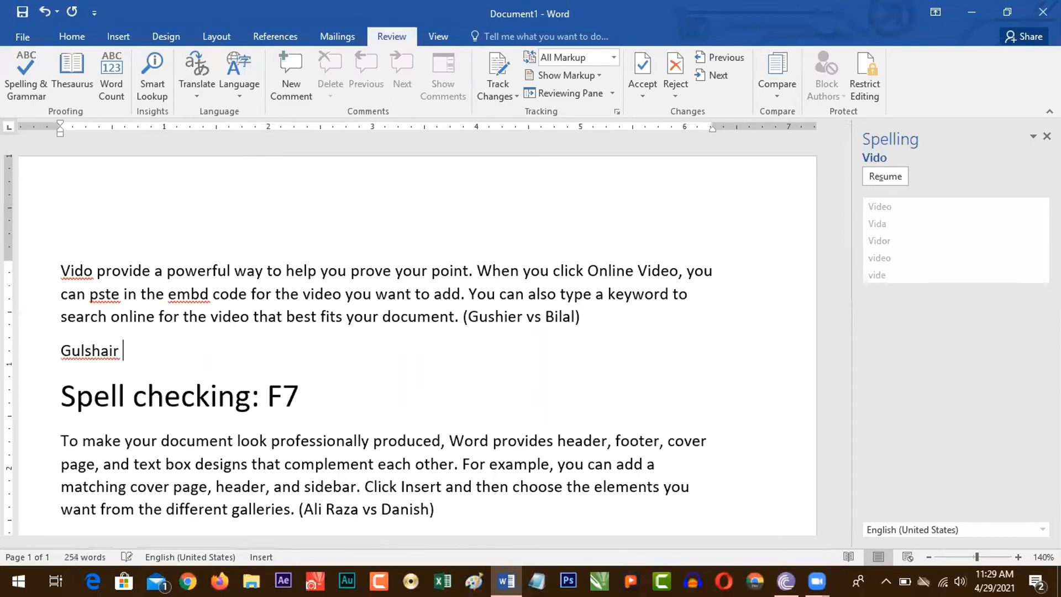
{"action": "left_click", "coordinate": [85, 358]}
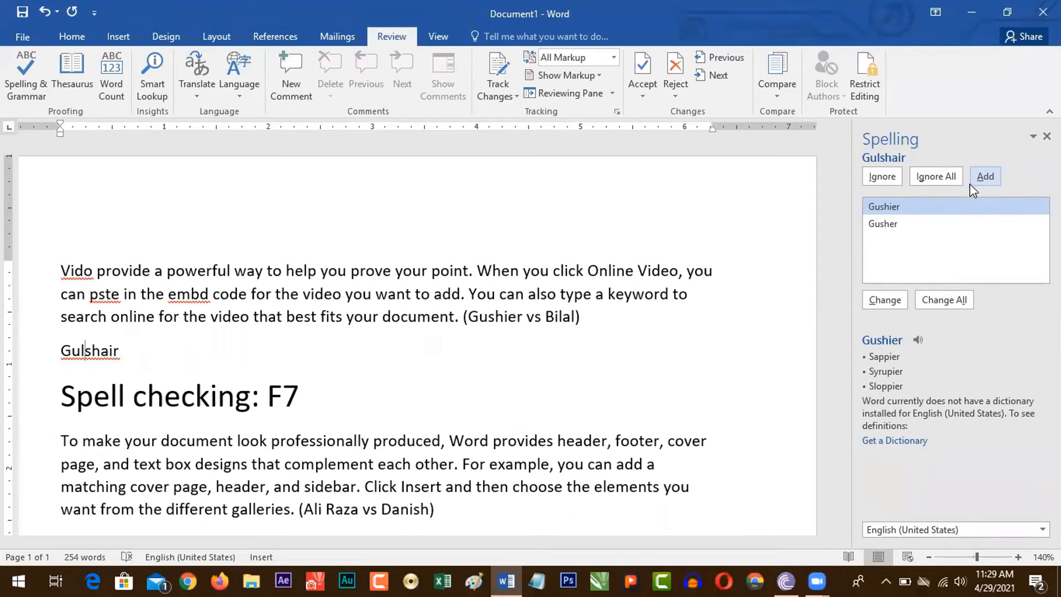
{"action": "left_click", "coordinate": [984, 180]}
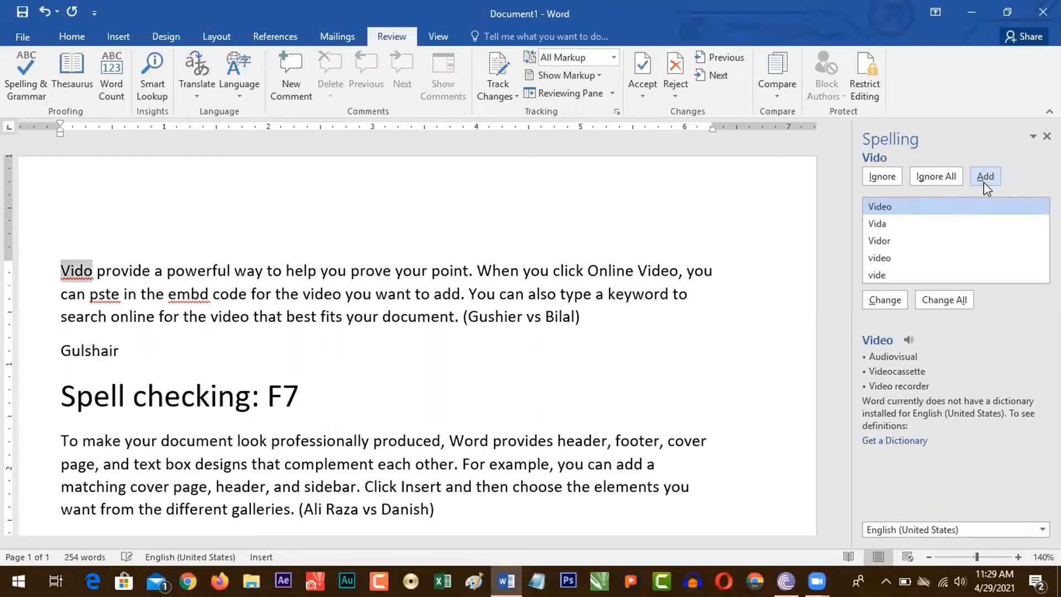
Step: Delete the line containing the person's name below the first paragraph
{"action": "left_click_drag", "start_coordinate": [120, 350], "coordinate": [61, 350]}
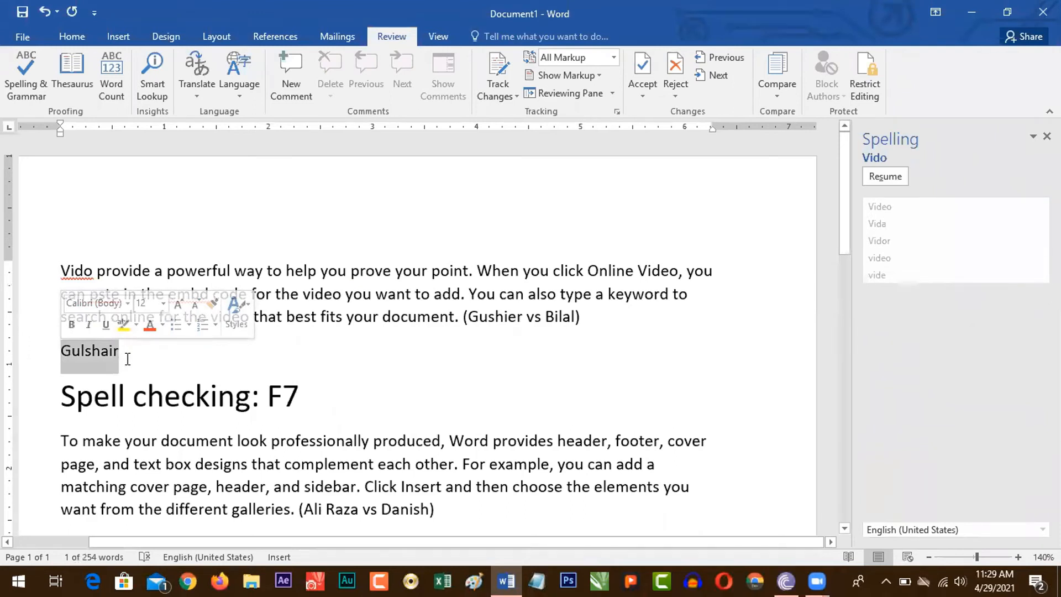
{"action": "left_click", "coordinate": [14, 361]}
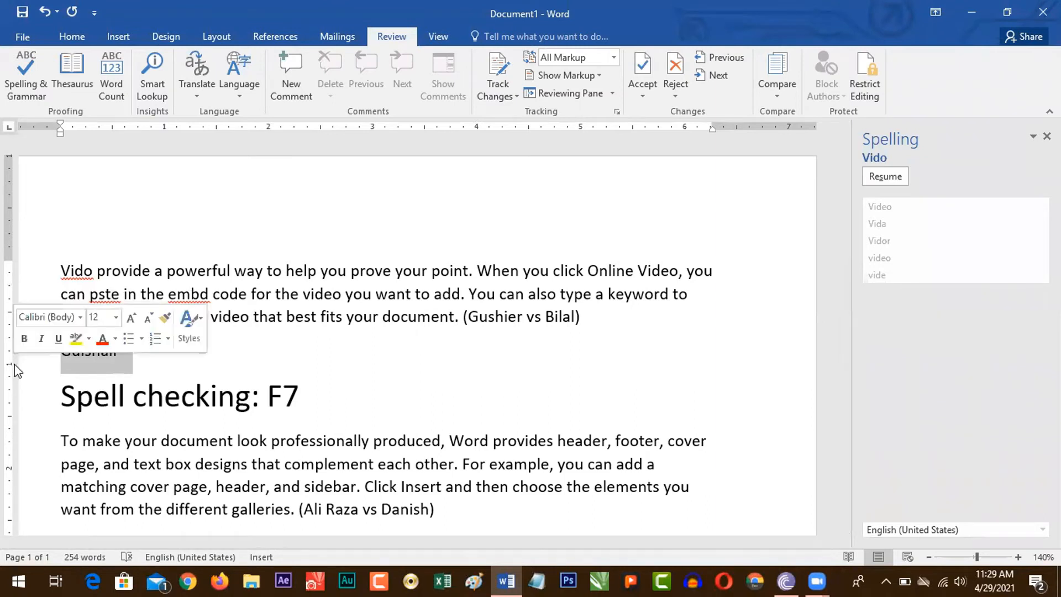
{"action": "key", "text": "Delete"}
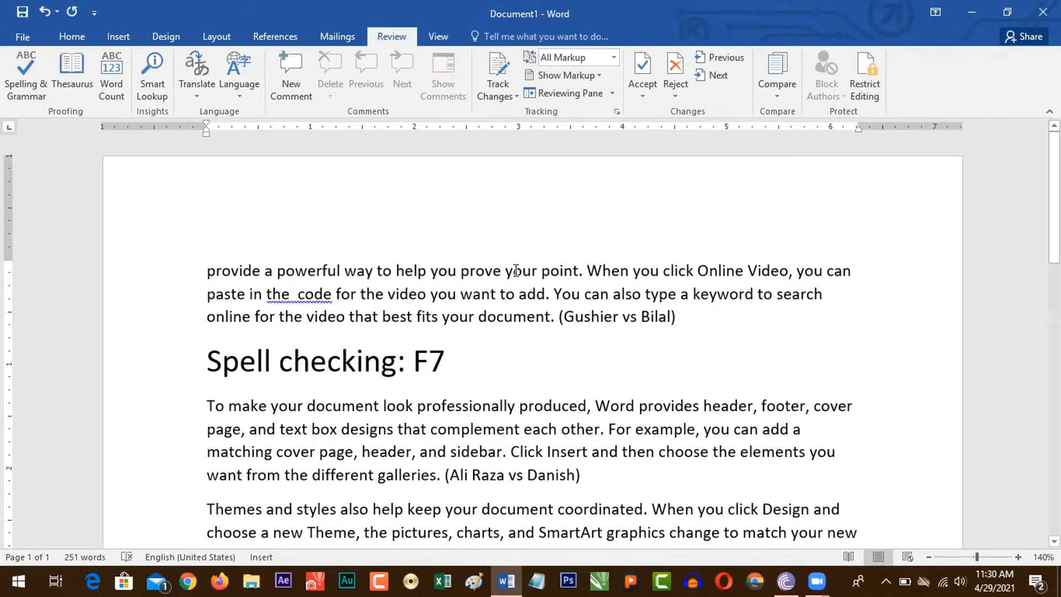
Step: Try to remove the extra space between "the" and "code" in the first paragraph
{"action": "left_click_drag", "start_coordinate": [504, 273], "coordinate": [535, 283]}
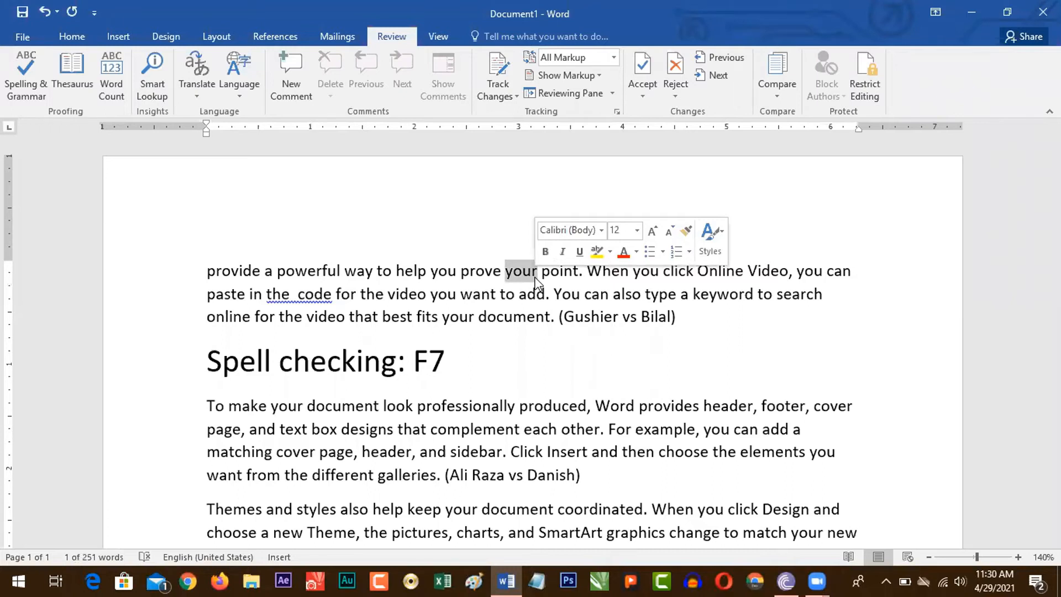
{"action": "left_click", "coordinate": [1017, 557]}
{"action": "left_click", "coordinate": [1018, 557]}
{"action": "left_click", "coordinate": [1017, 557]}
{"action": "left_click", "coordinate": [1018, 557]}
{"action": "left_click", "coordinate": [1018, 557]}
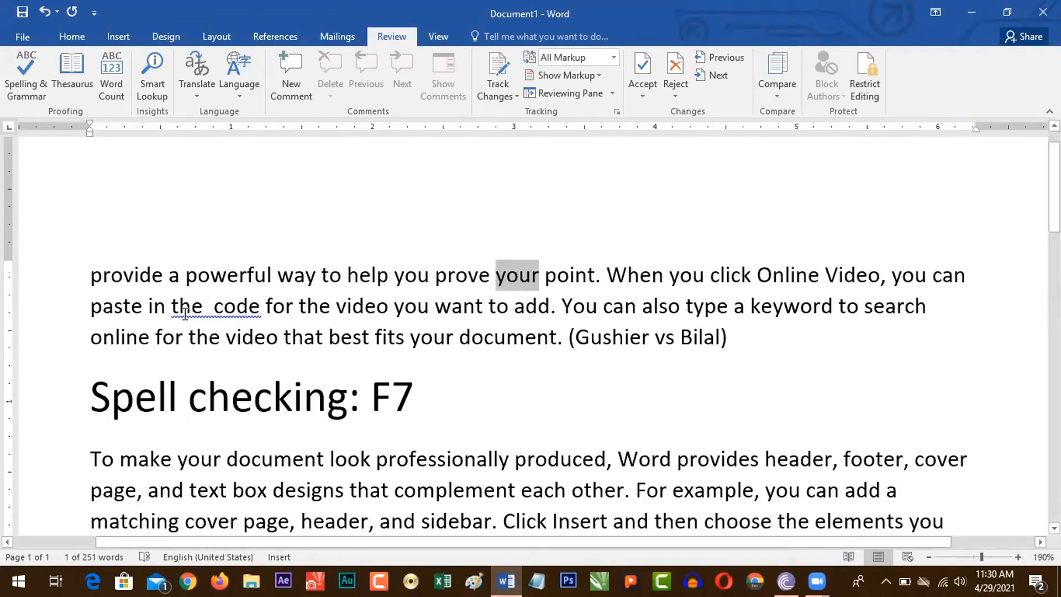
{"action": "left_click", "coordinate": [209, 307]}
{"action": "key", "text": "BackSpace"}
{"action": "left_click", "coordinate": [832, 334]}
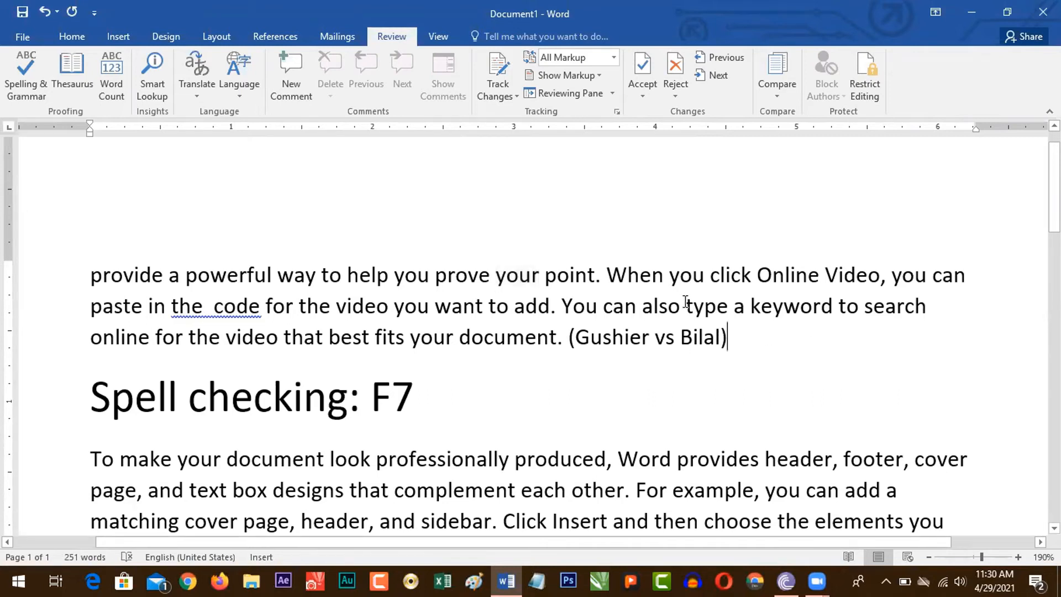
Step: Insert a duplicate "can" before "also" in the first paragraph to demonstrate the repeated-word error
{"action": "left_click", "coordinate": [642, 306]}
{"action": "type", "text": "can"}
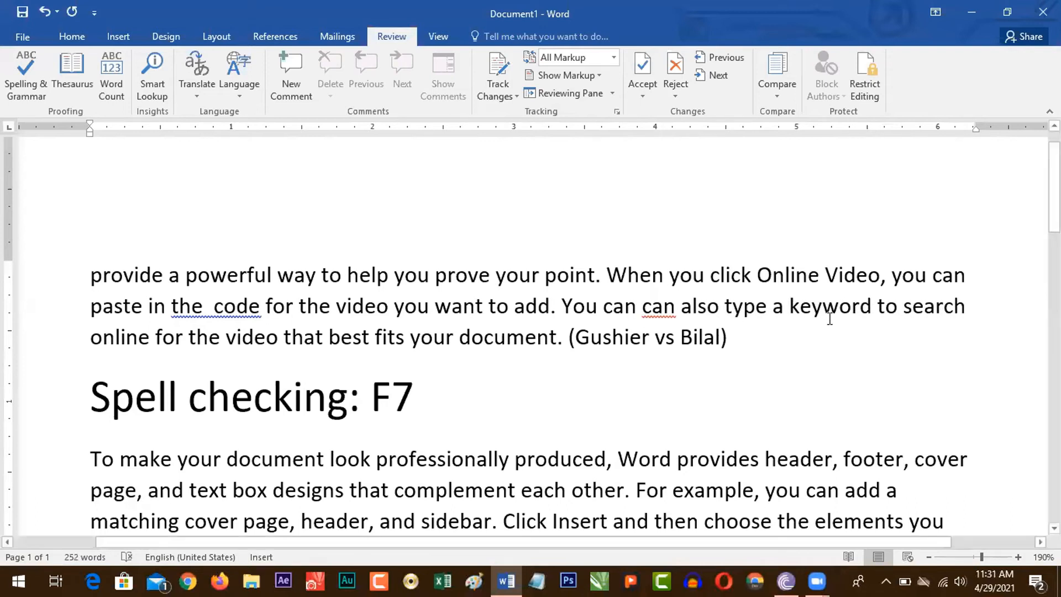
{"action": "left_click_drag", "start_coordinate": [602, 307], "coordinate": [648, 313]}
{"action": "left_click", "coordinate": [674, 312]}
{"action": "left_click", "coordinate": [651, 312]}
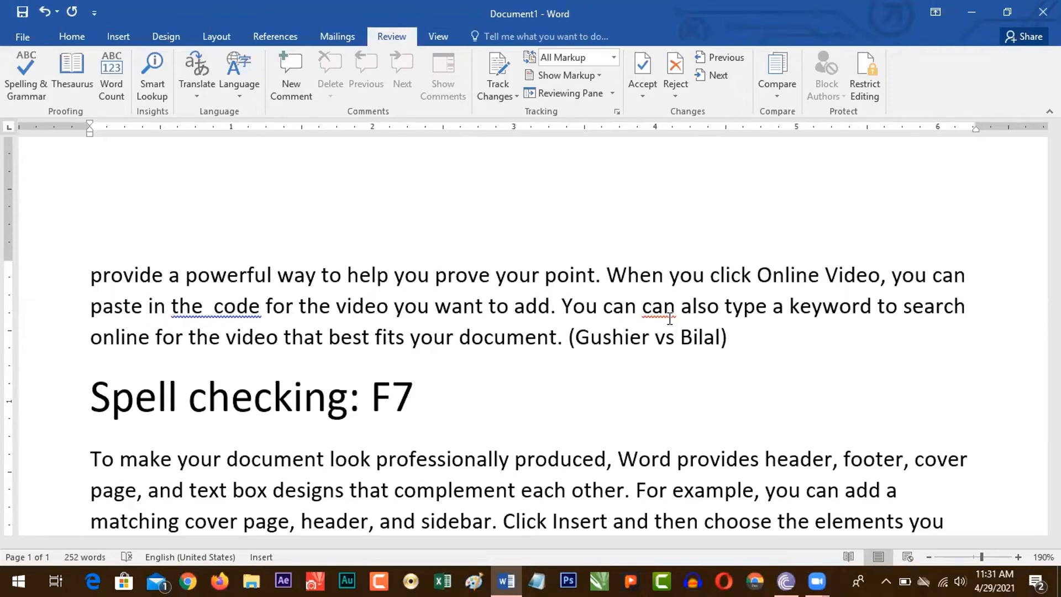
{"action": "left_click_drag", "start_coordinate": [675, 313], "coordinate": [642, 313]}
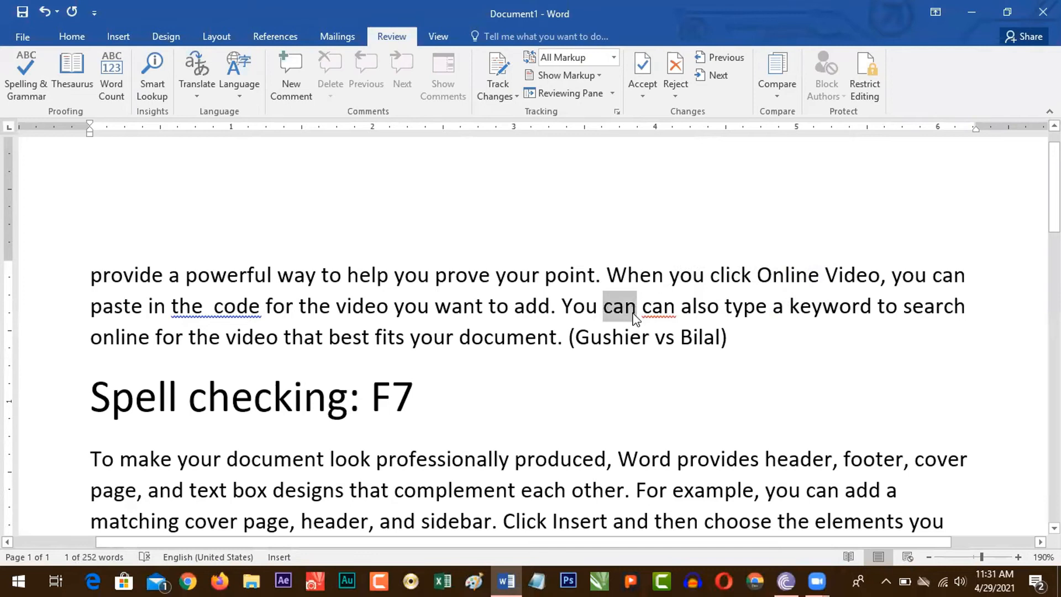
{"action": "left_click", "coordinate": [536, 335]}
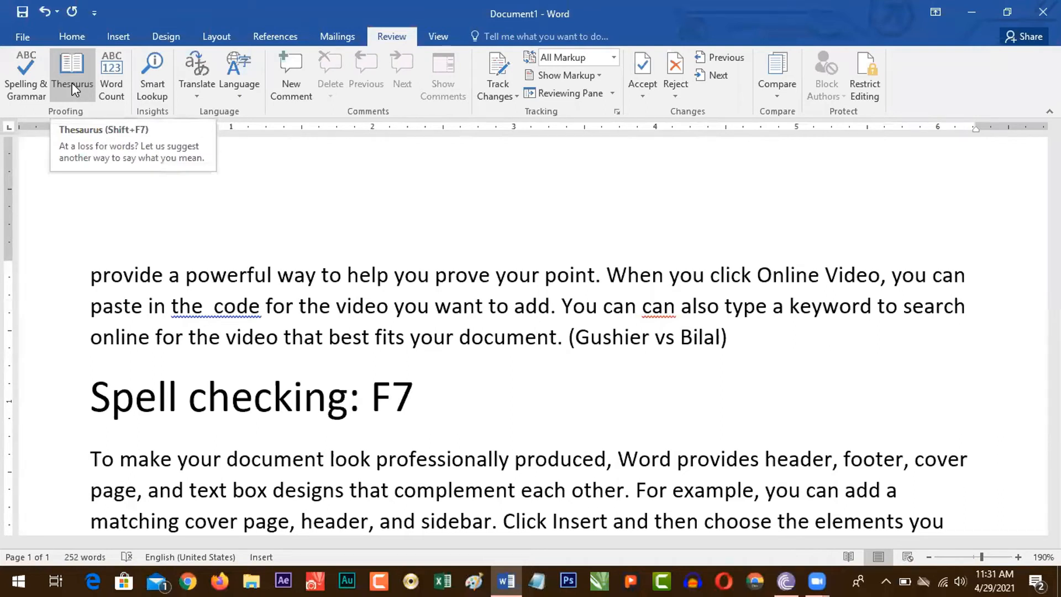
Step: Look up "powerful" from the first paragraph in the Thesaurus and examine its synonyms and antonyms
{"action": "left_click_drag", "start_coordinate": [185, 275], "coordinate": [243, 280]}
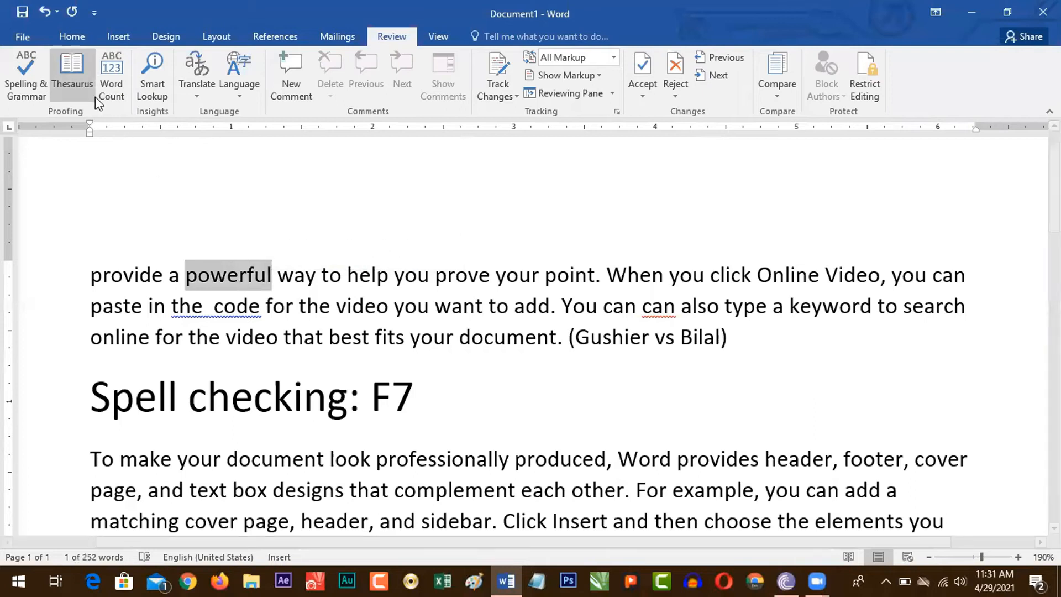
{"action": "left_click", "coordinate": [71, 84]}
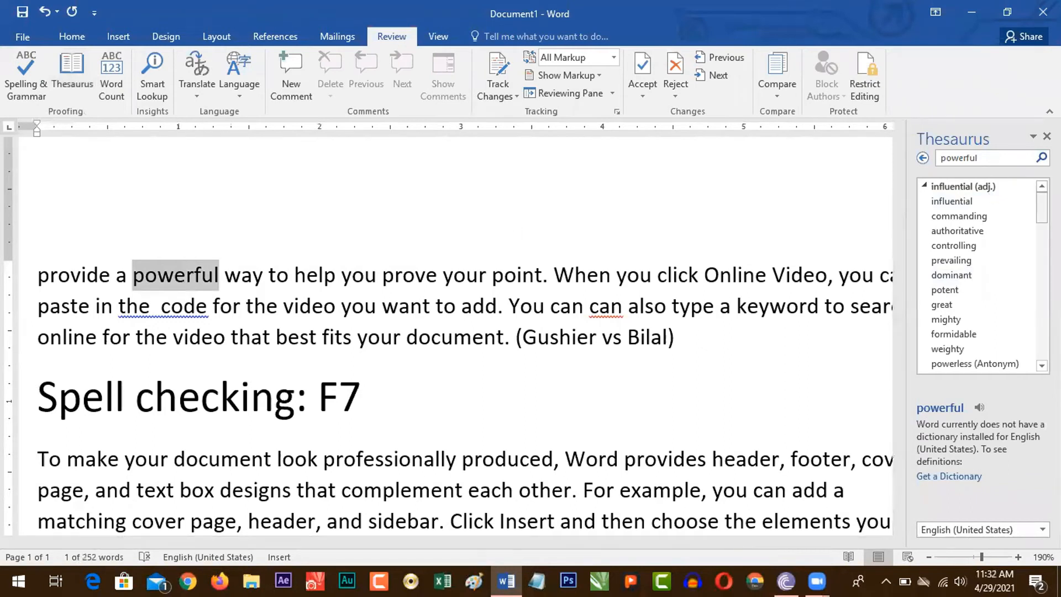
{"action": "scroll", "coordinate": [977, 275], "scroll_direction": "down", "scroll_amount": 1}
{"action": "scroll", "coordinate": [977, 275], "scroll_direction": "down", "scroll_amount": 3}
{"action": "scroll", "coordinate": [977, 275], "scroll_direction": "down", "scroll_amount": 8}
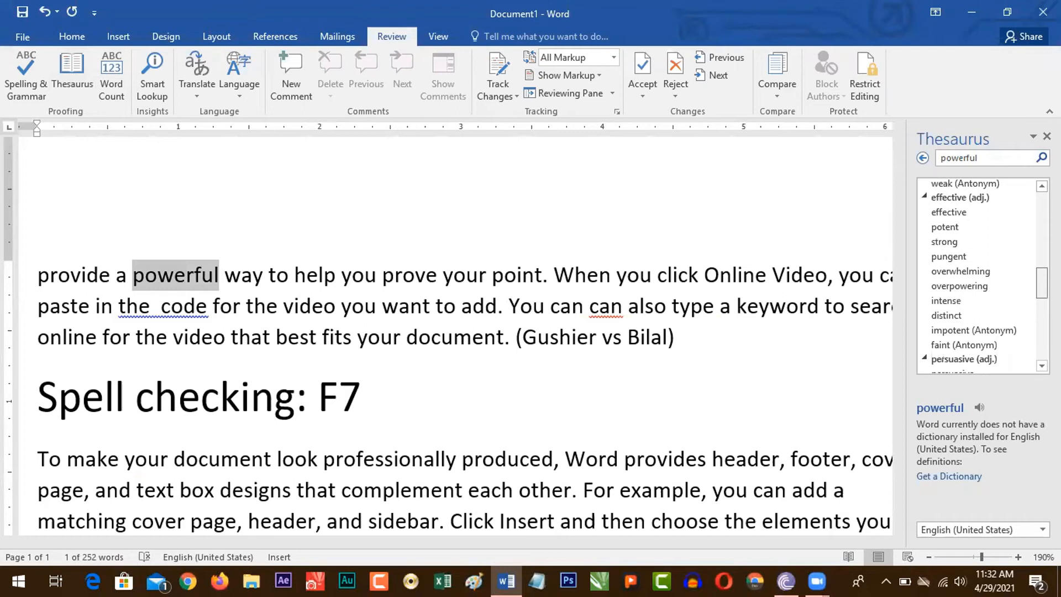
{"action": "scroll", "coordinate": [977, 275], "scroll_direction": "down", "scroll_amount": 8}
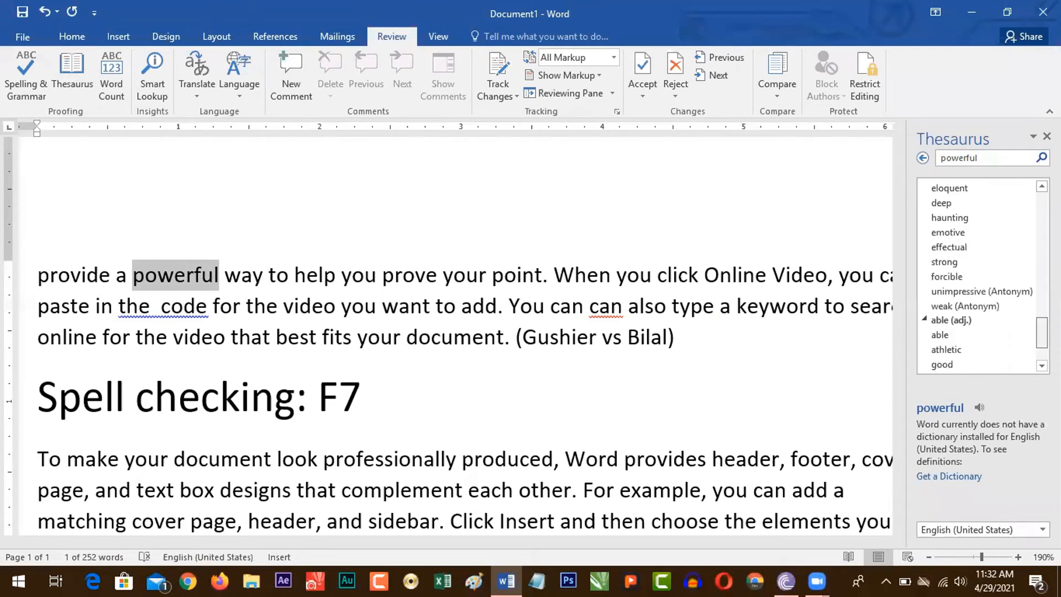
{"action": "scroll", "coordinate": [977, 275], "scroll_direction": "up", "scroll_amount": 12}
{"action": "scroll", "coordinate": [977, 275], "scroll_direction": "up", "scroll_amount": 5}
{"action": "scroll", "coordinate": [977, 275], "scroll_direction": "down", "scroll_amount": 6}
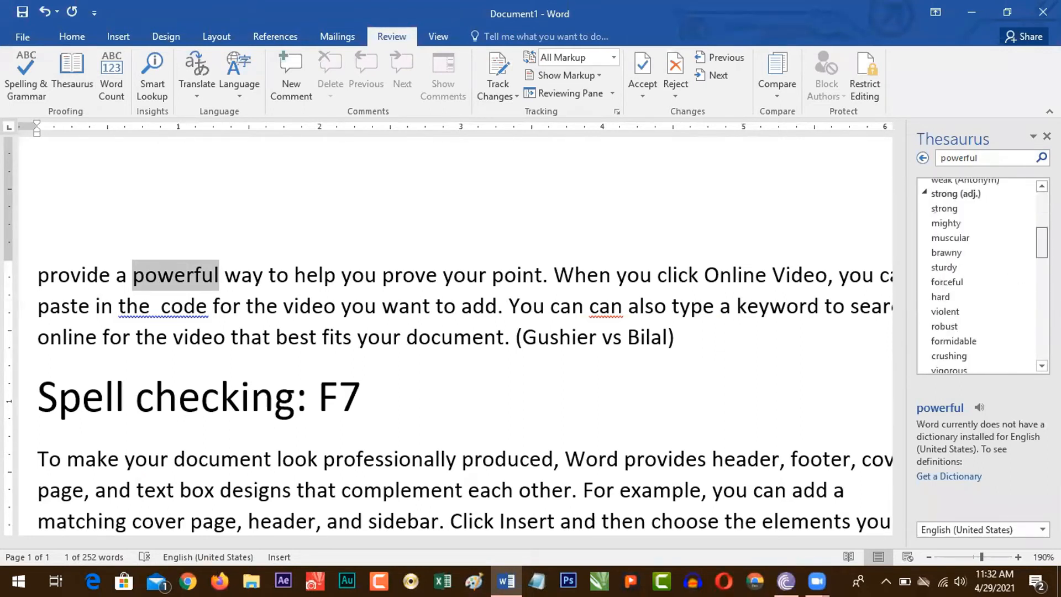
{"action": "scroll", "coordinate": [977, 275], "scroll_direction": "down", "scroll_amount": 1}
{"action": "scroll", "coordinate": [977, 275], "scroll_direction": "up", "scroll_amount": 10}
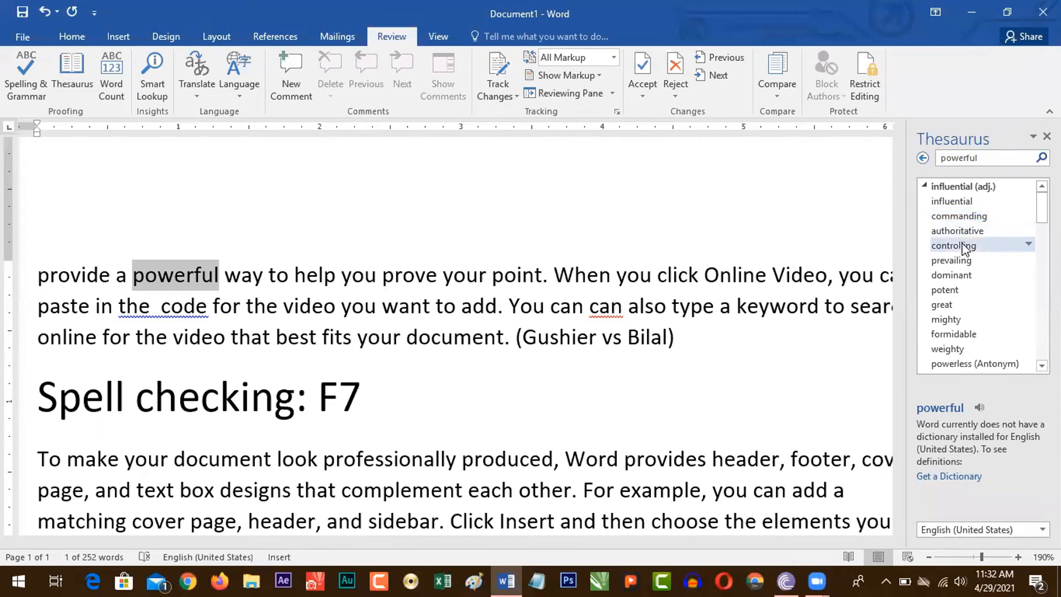
{"action": "scroll", "coordinate": [962, 243], "scroll_direction": "down", "scroll_amount": 3}
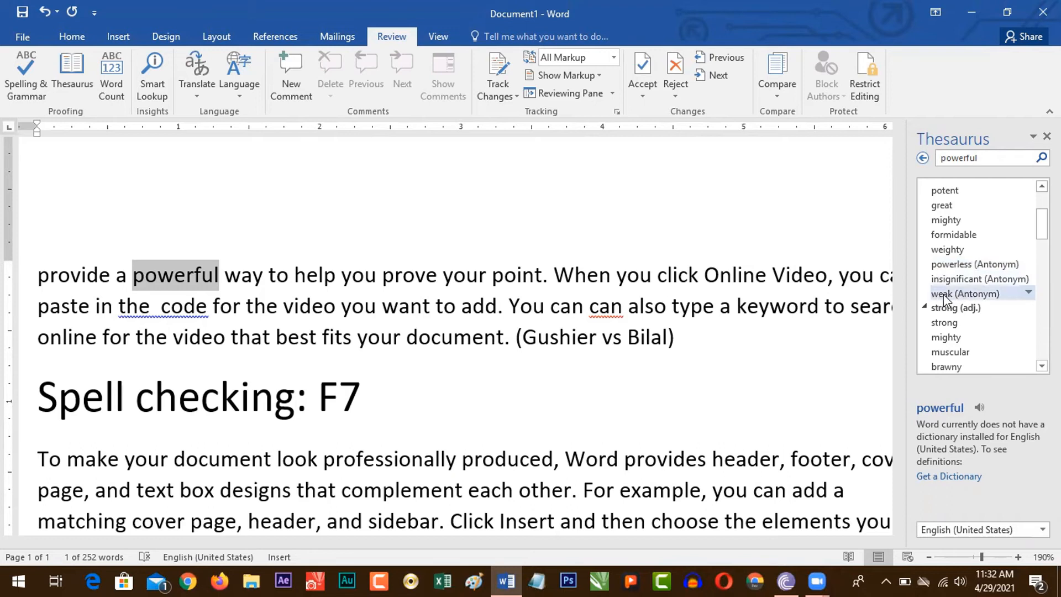
{"action": "scroll", "coordinate": [978, 276], "scroll_direction": "down", "scroll_amount": 5}
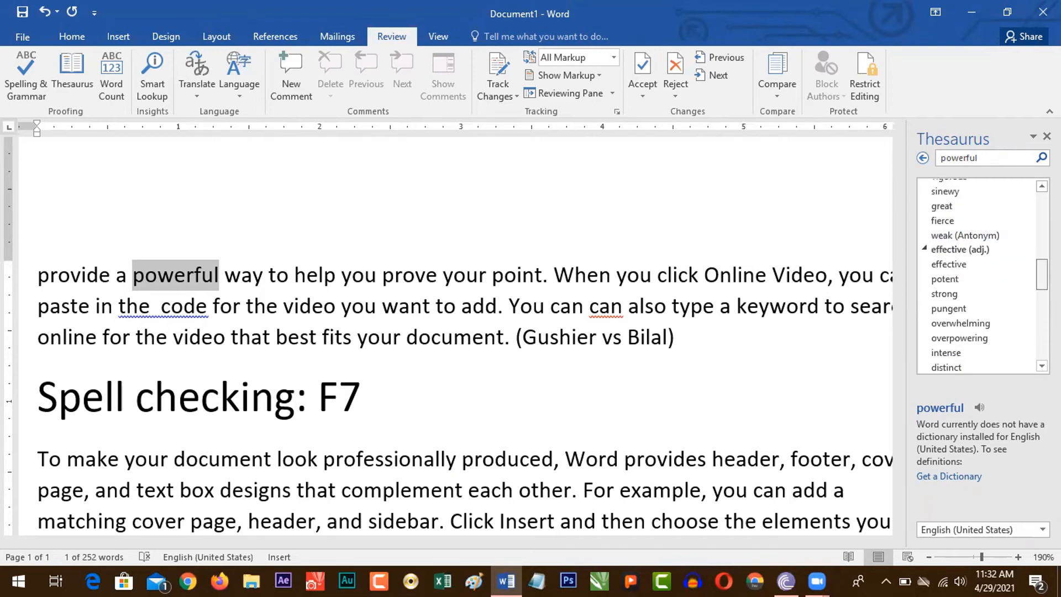
{"action": "scroll", "coordinate": [978, 276], "scroll_direction": "up", "scroll_amount": 8}
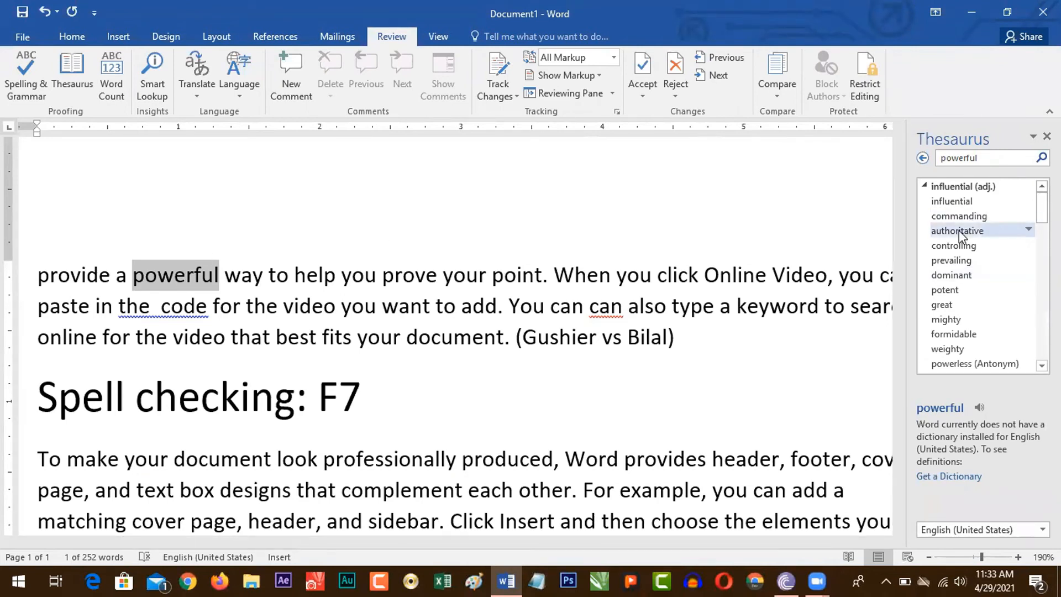
Step: Replace "powerful" in the first paragraph with the Thesaurus synonym "authoritative"
{"action": "left_click", "coordinate": [1029, 230]}
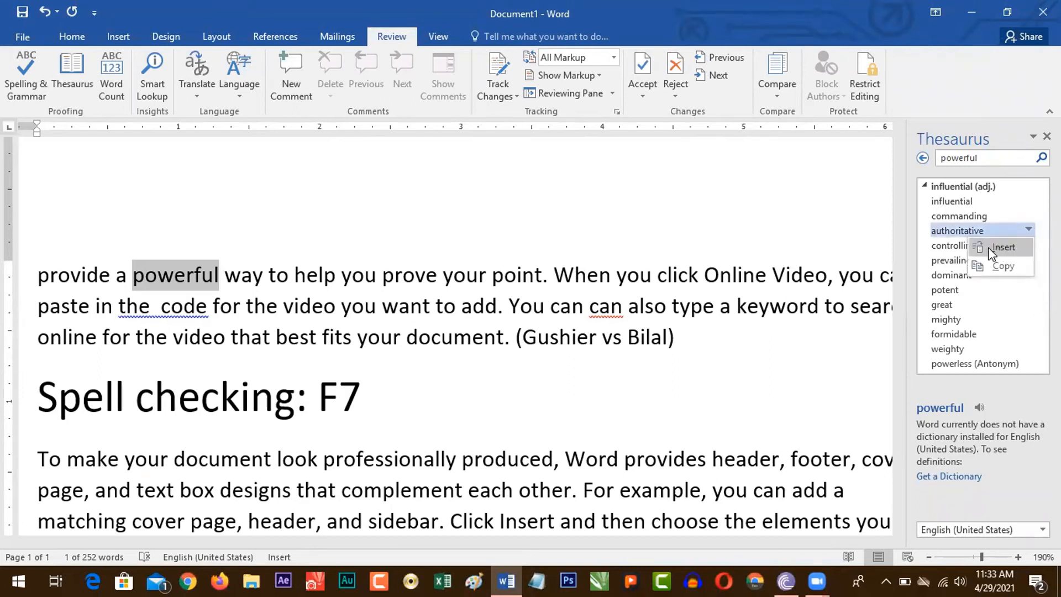
{"action": "left_click", "coordinate": [1002, 247]}
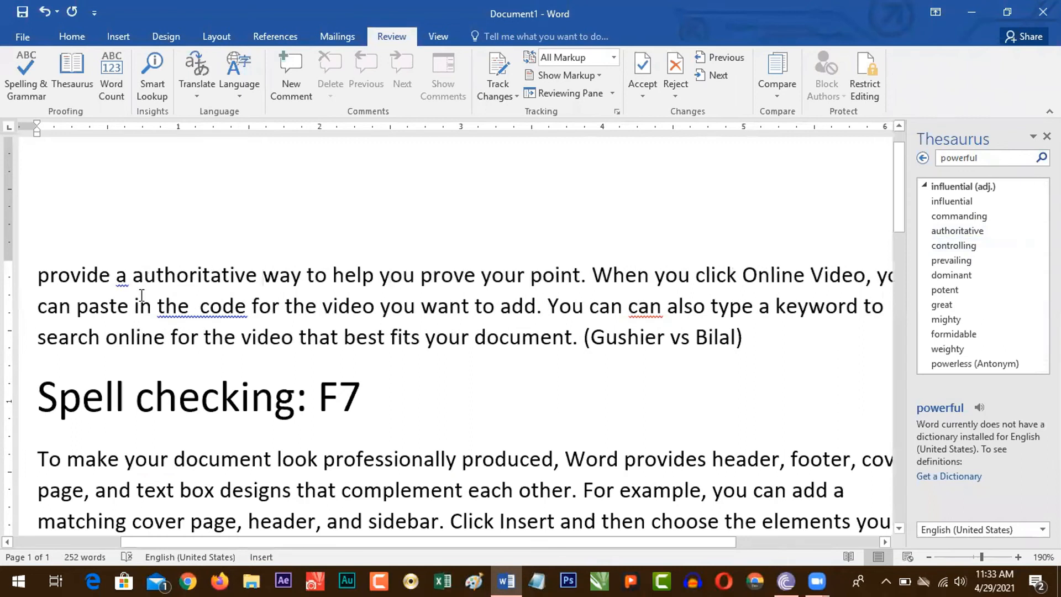
{"action": "left_click_drag", "start_coordinate": [134, 279], "coordinate": [259, 279]}
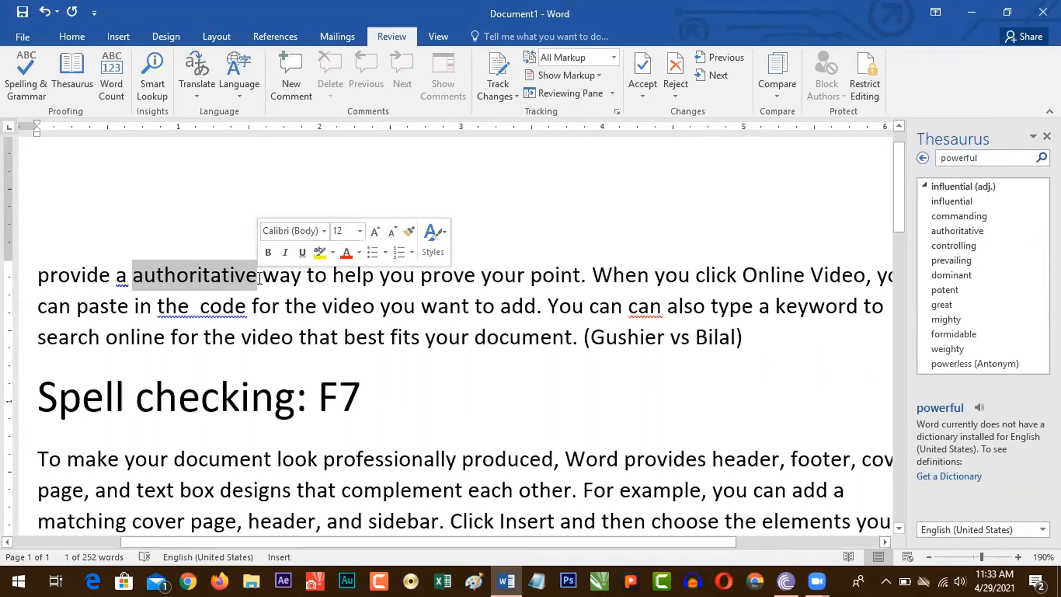
{"action": "left_click", "coordinate": [259, 279]}
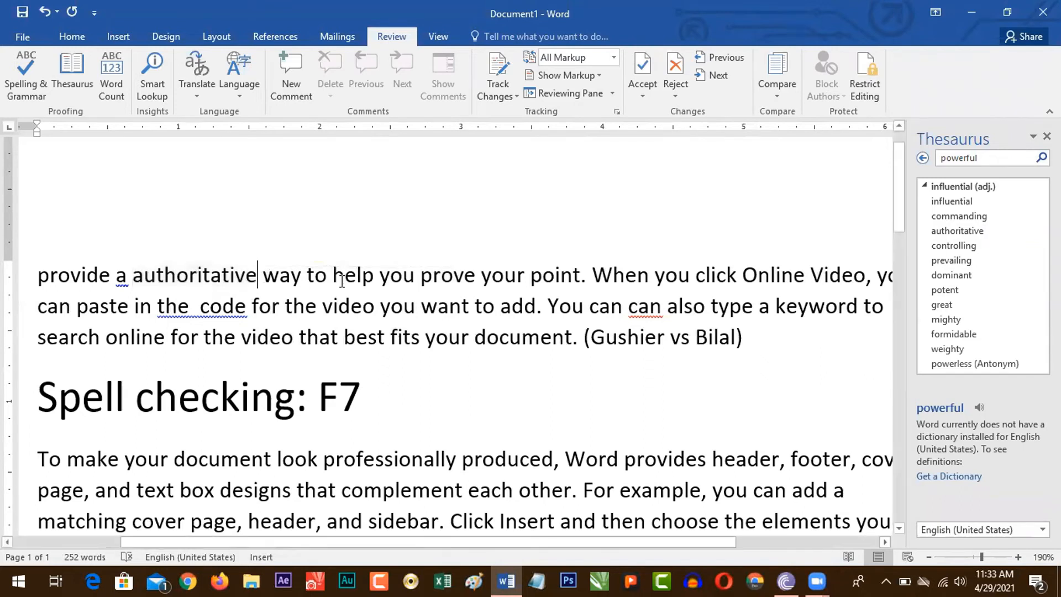
Step: Look up "prove" from the first paragraph in the Thesaurus and replace it with the synonym "verify"
{"action": "double_click", "coordinate": [449, 280]}
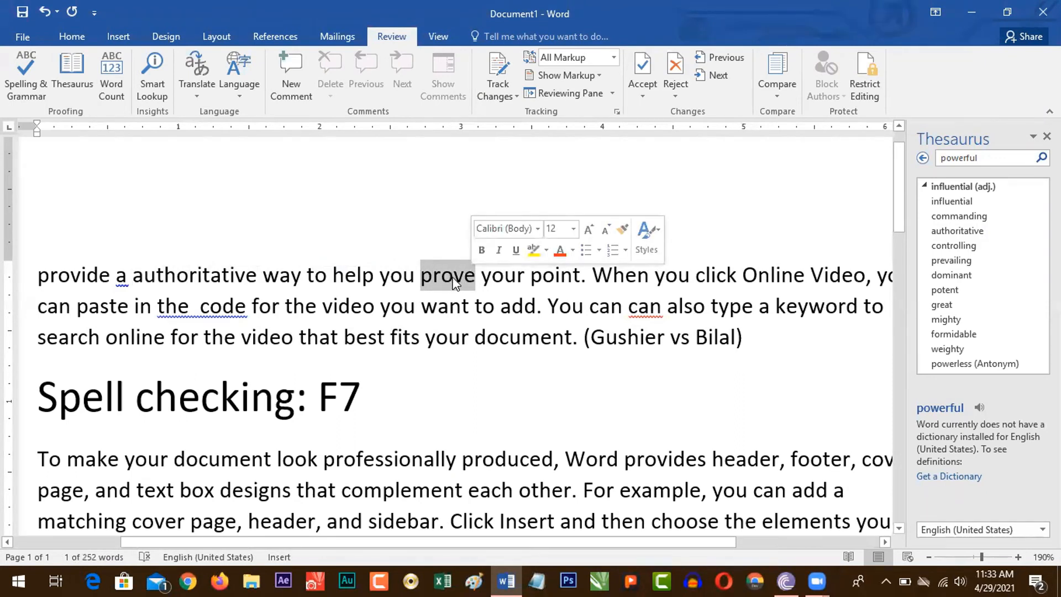
{"action": "left_click", "coordinate": [73, 77]}
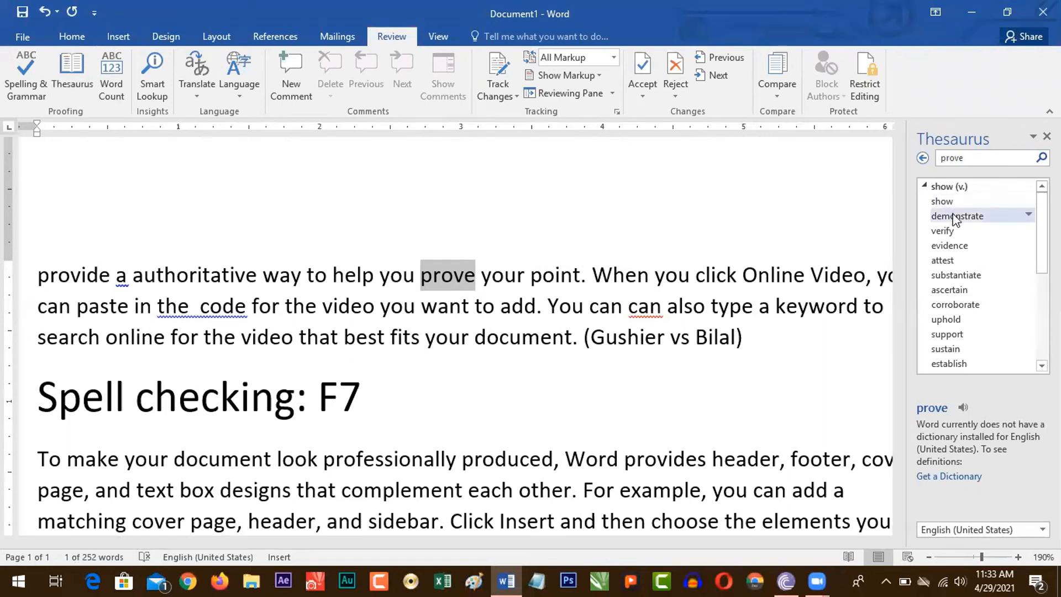
{"action": "scroll", "coordinate": [953, 224], "scroll_direction": "down", "scroll_amount": 3}
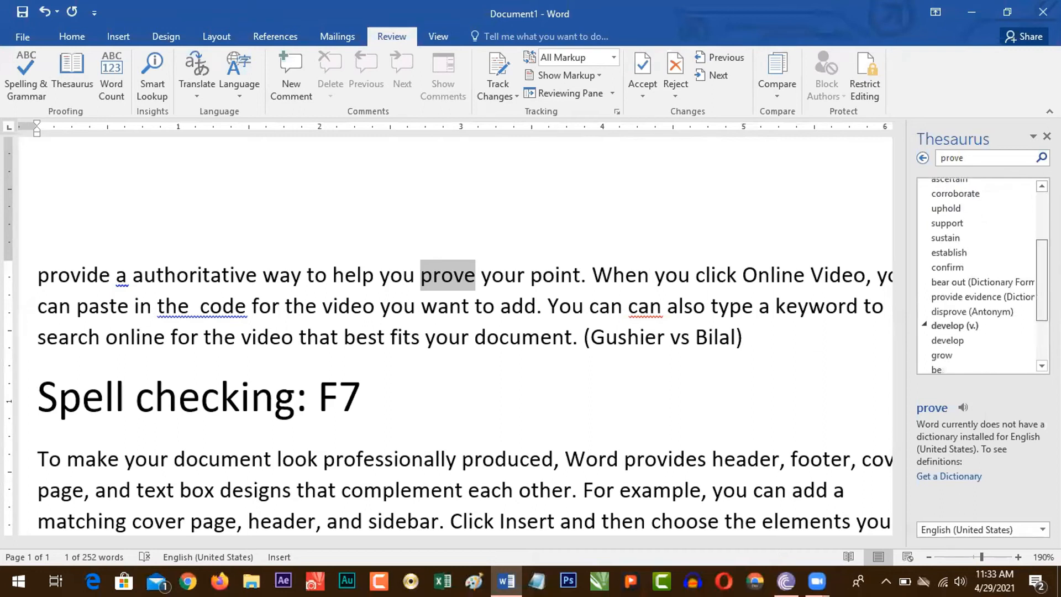
{"action": "scroll", "coordinate": [1030, 307], "scroll_direction": "down", "scroll_amount": 2}
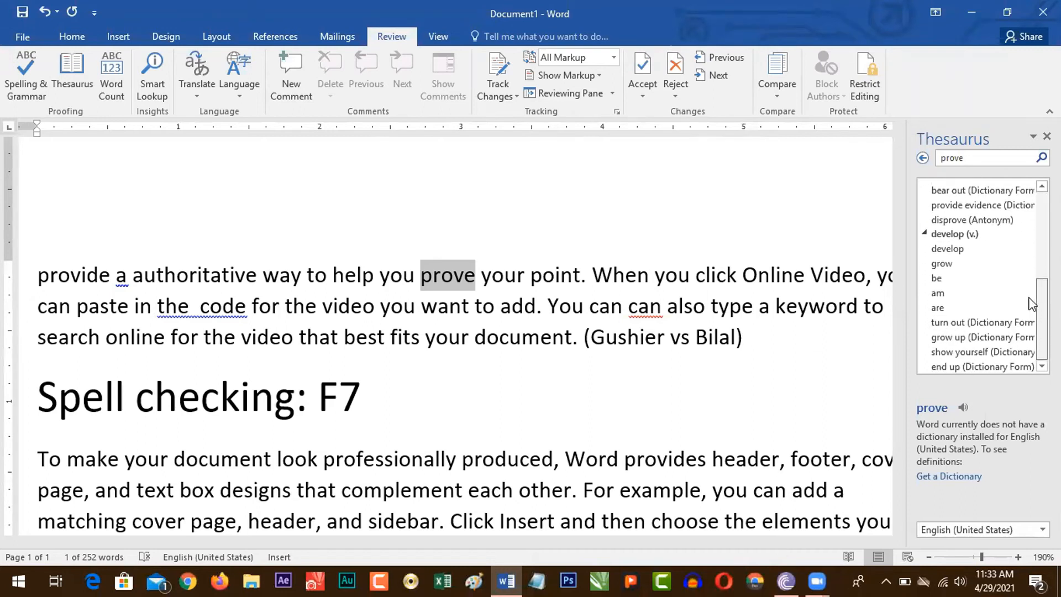
{"action": "scroll", "coordinate": [1030, 307], "scroll_direction": "up", "scroll_amount": 5}
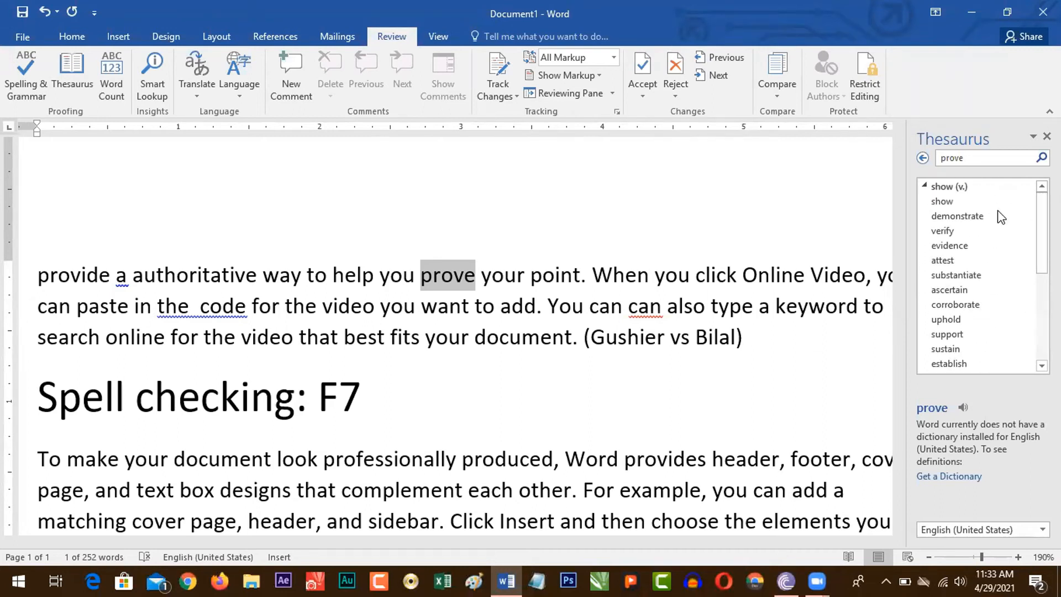
{"action": "left_click", "coordinate": [1027, 231]}
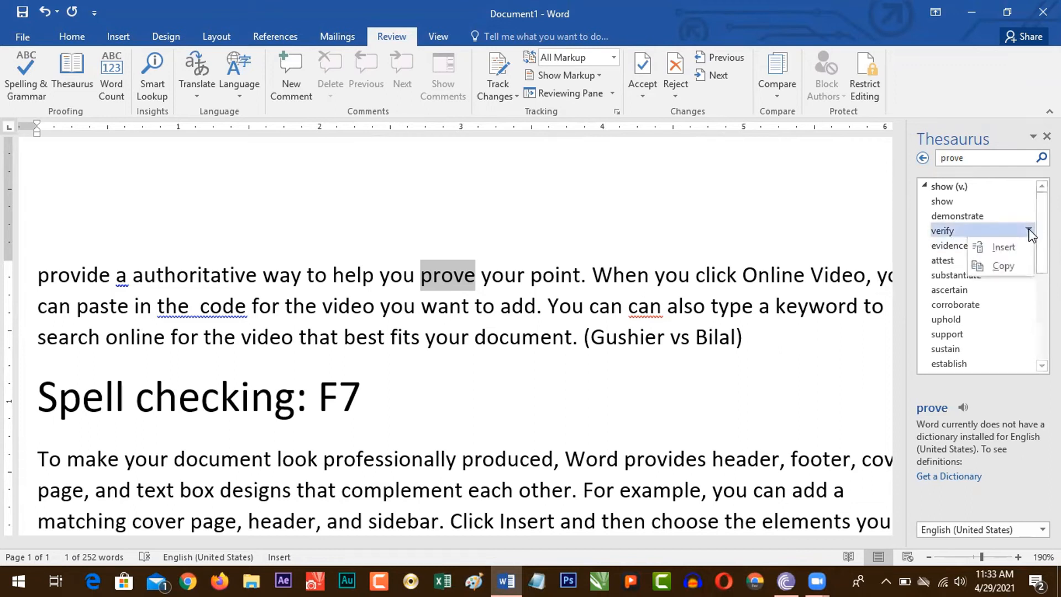
{"action": "left_click", "coordinate": [999, 247]}
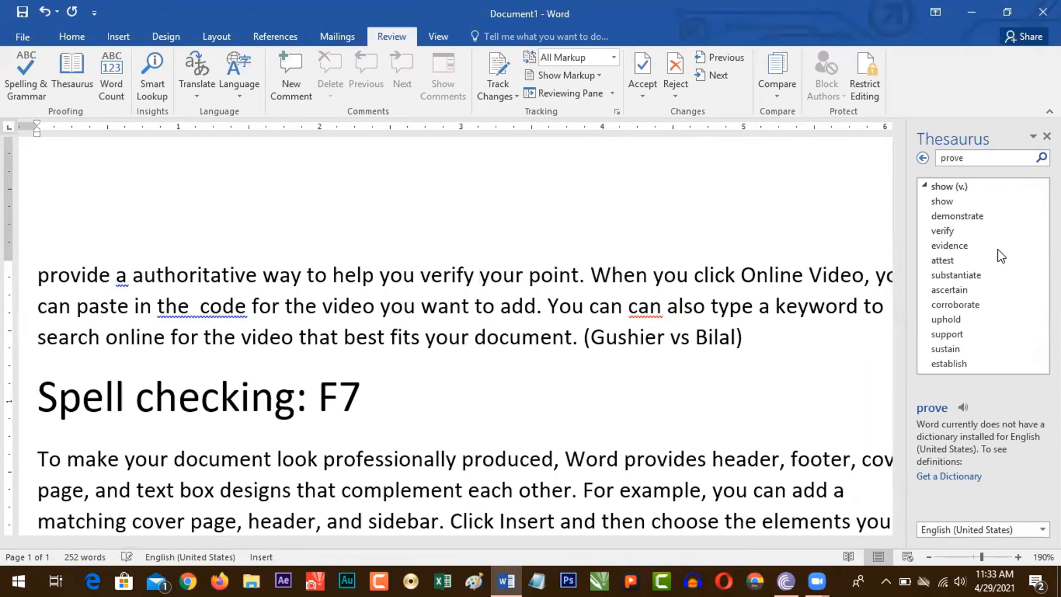
{"action": "left_click_drag", "start_coordinate": [421, 276], "coordinate": [474, 282]}
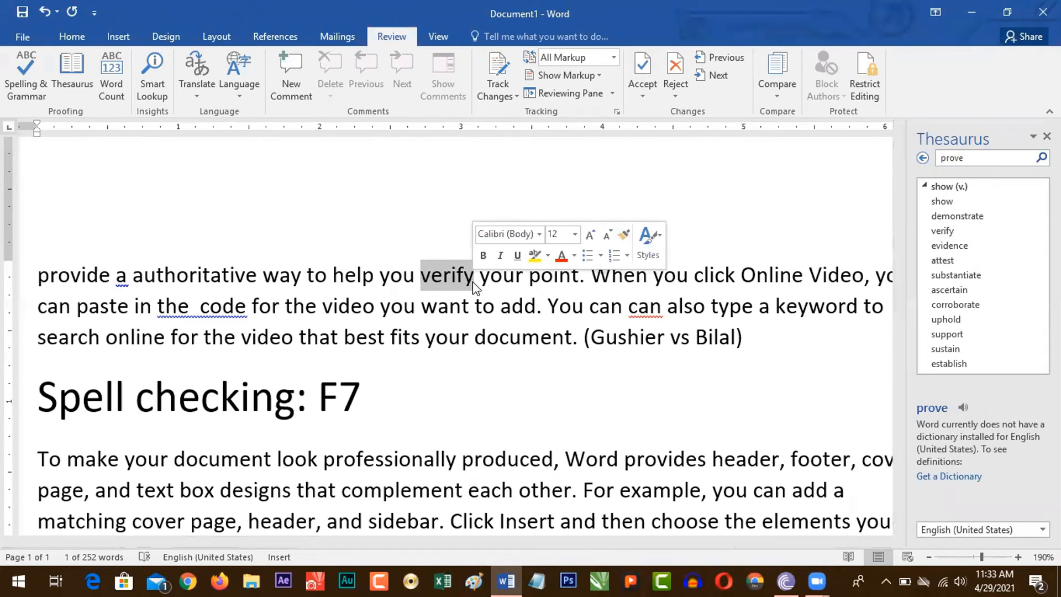
{"action": "left_click", "coordinate": [473, 283]}
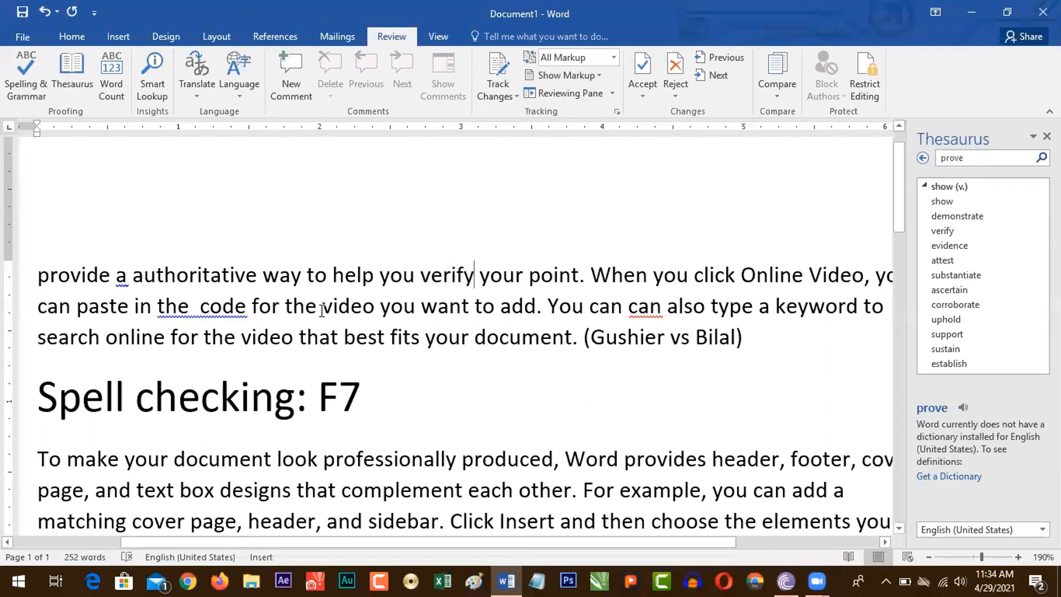
Step: Add a new line reading "Thesaurus: Shift F7" directly below the "Spell checking: F7" line
{"action": "left_click", "coordinate": [367, 396]}
{"action": "key", "text": "Return"}
{"action": "type", "text": "T"}
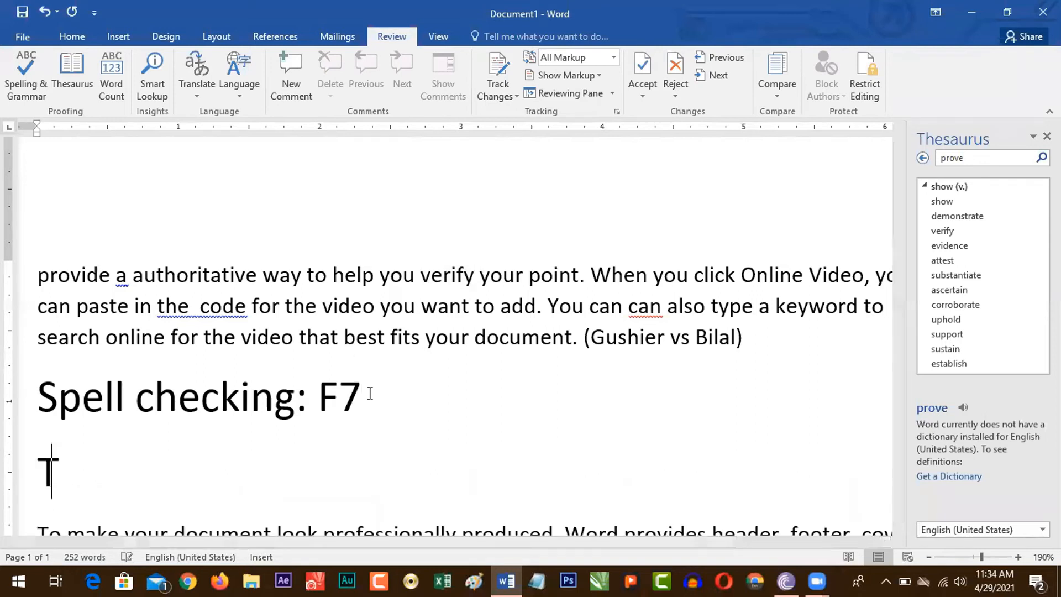
{"action": "type", "text": "hesaurus: Shif"}
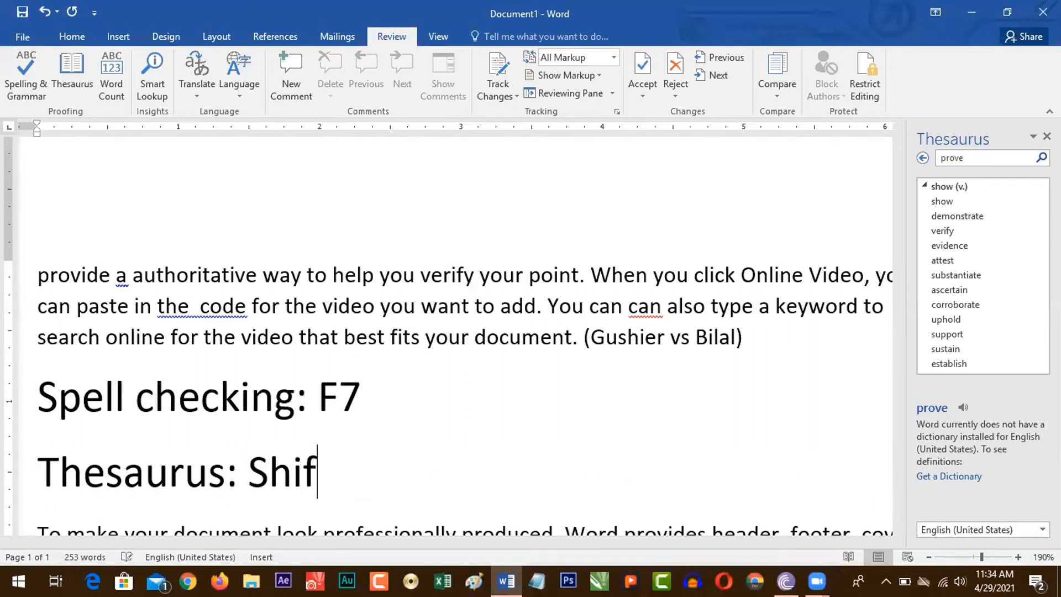
{"action": "type", "text": "t F7"}
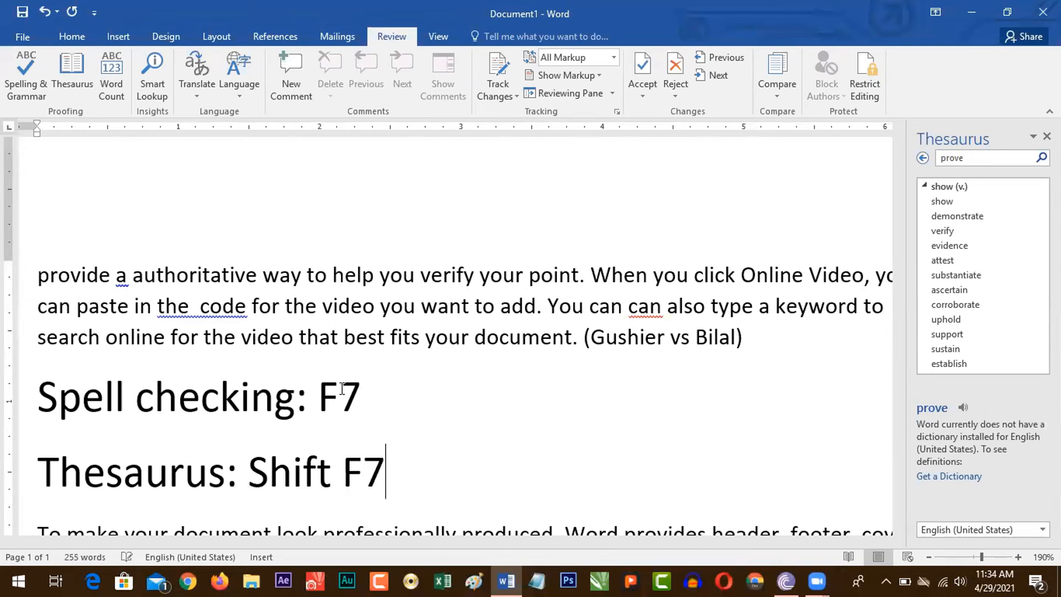
Step: Look up "best" from the first paragraph in the Thesaurus, examine its synonyms, and close the Thesaurus
{"action": "left_click_drag", "start_coordinate": [344, 352], "coordinate": [385, 352]}
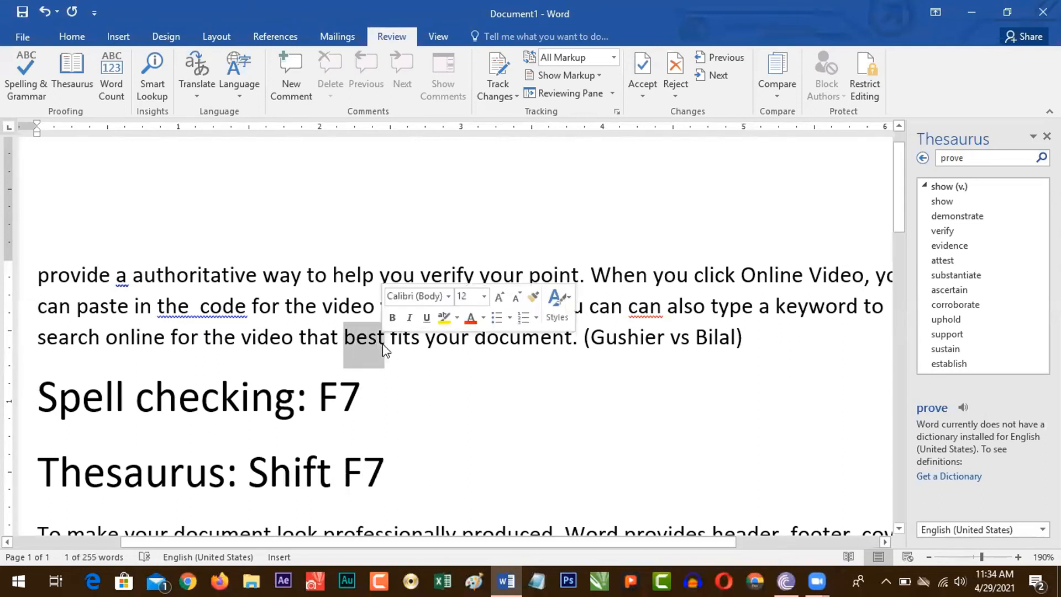
{"action": "key", "text": "shift+F7"}
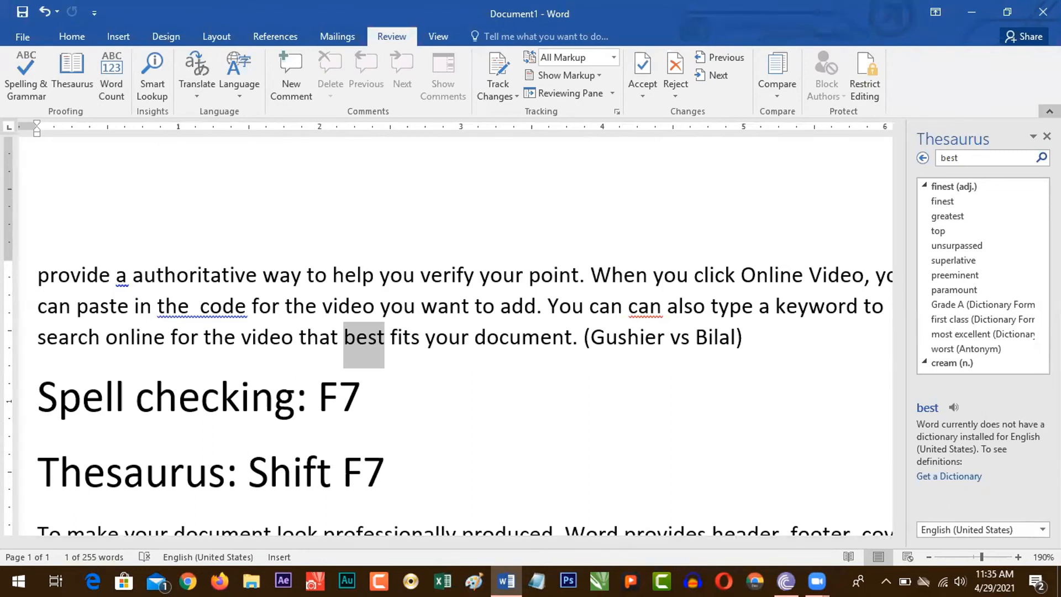
{"action": "left_click", "coordinate": [1046, 136]}
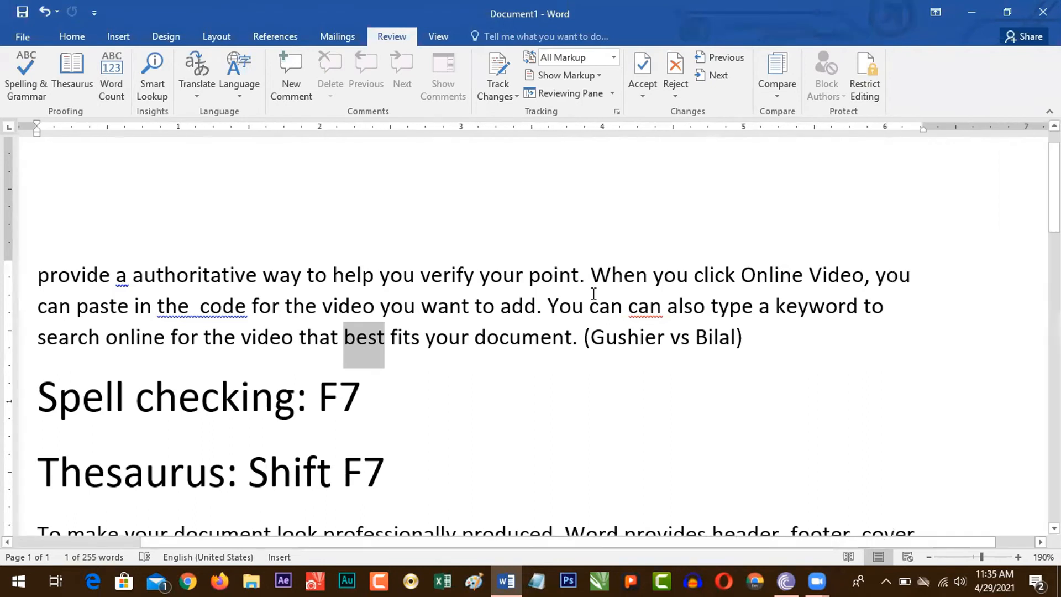
Step: Check the Word Count statistics for the selected word "best" and close the dialog
{"action": "left_click_drag", "start_coordinate": [174, 545], "coordinate": [116, 547]}
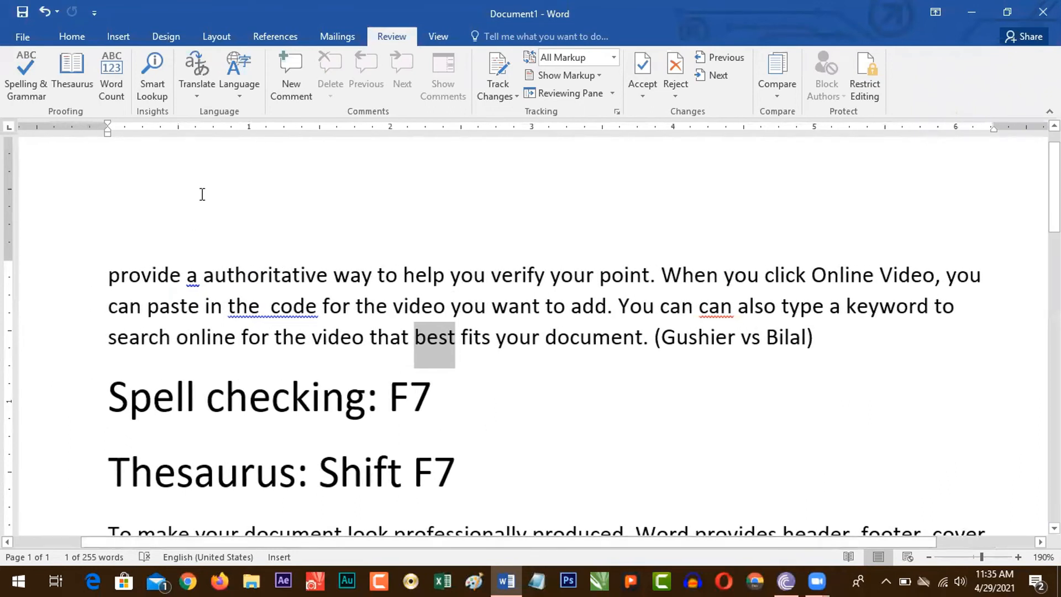
{"action": "left_click", "coordinate": [113, 88]}
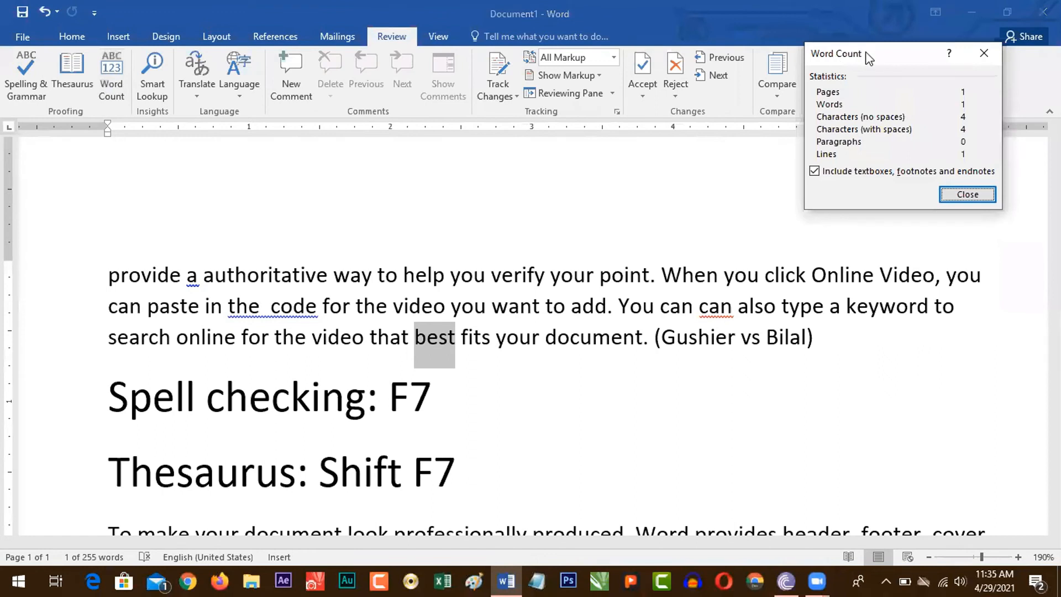
{"action": "left_click_drag", "start_coordinate": [864, 58], "coordinate": [432, 135]}
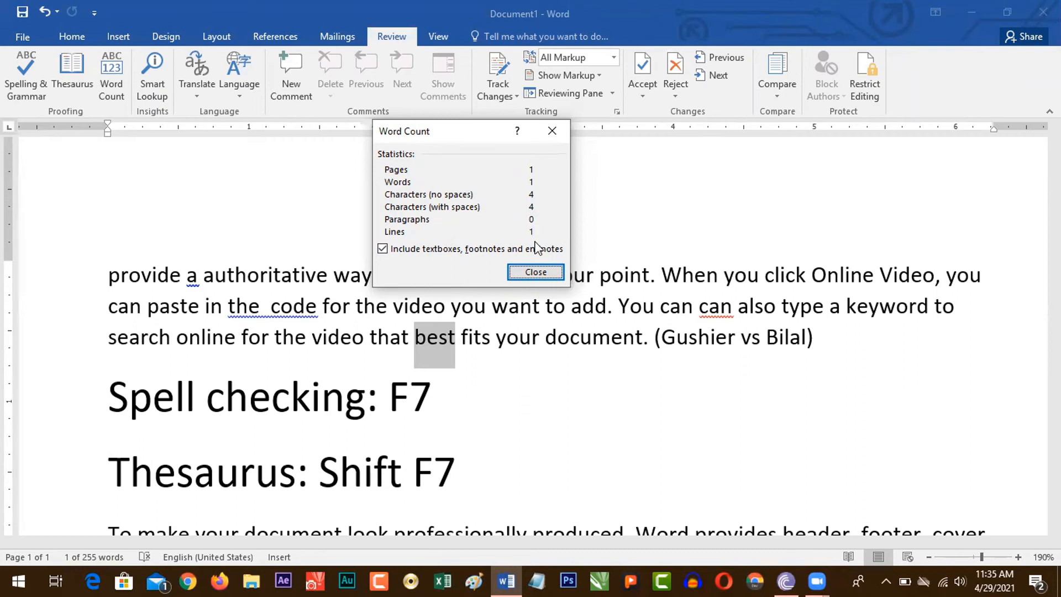
{"action": "left_click", "coordinate": [535, 272]}
Step: Clear the selection and check the Word Count statistics for the whole document
{"action": "left_click", "coordinate": [182, 275]}
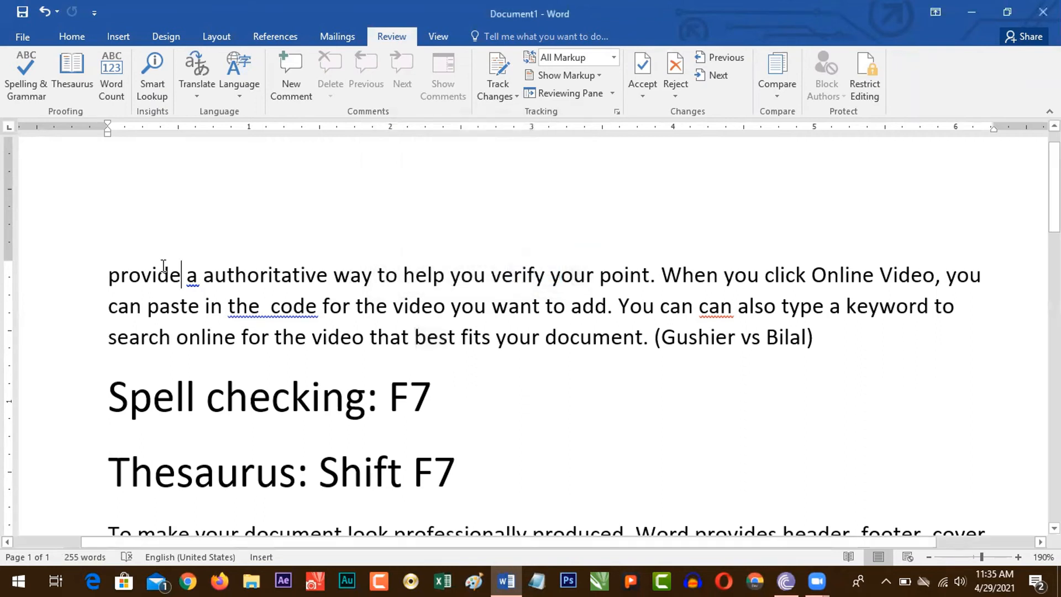
{"action": "left_click", "coordinate": [111, 91]}
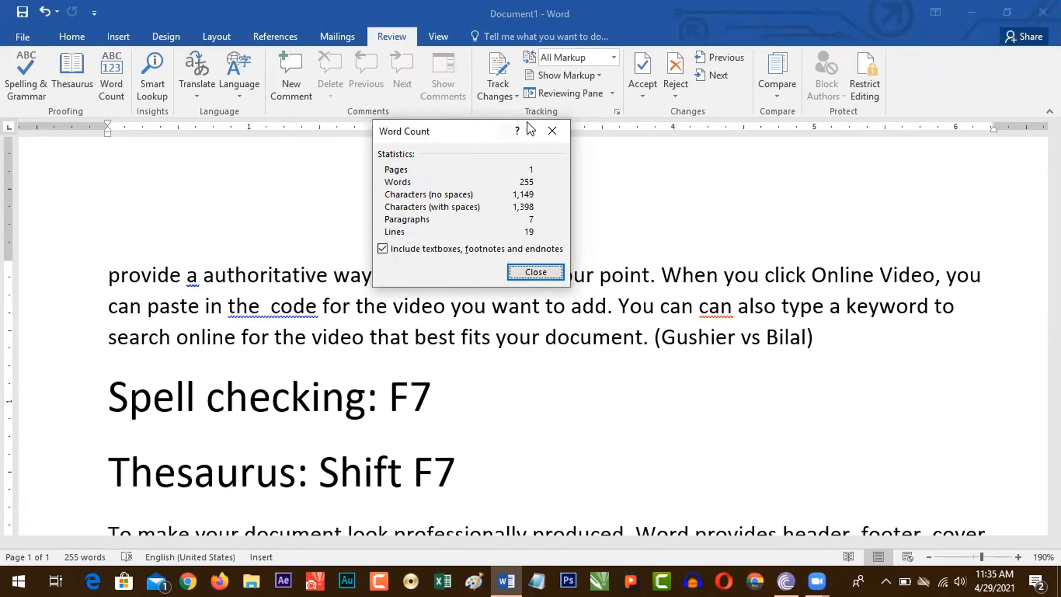
{"action": "left_click_drag", "start_coordinate": [464, 133], "coordinate": [442, 173]}
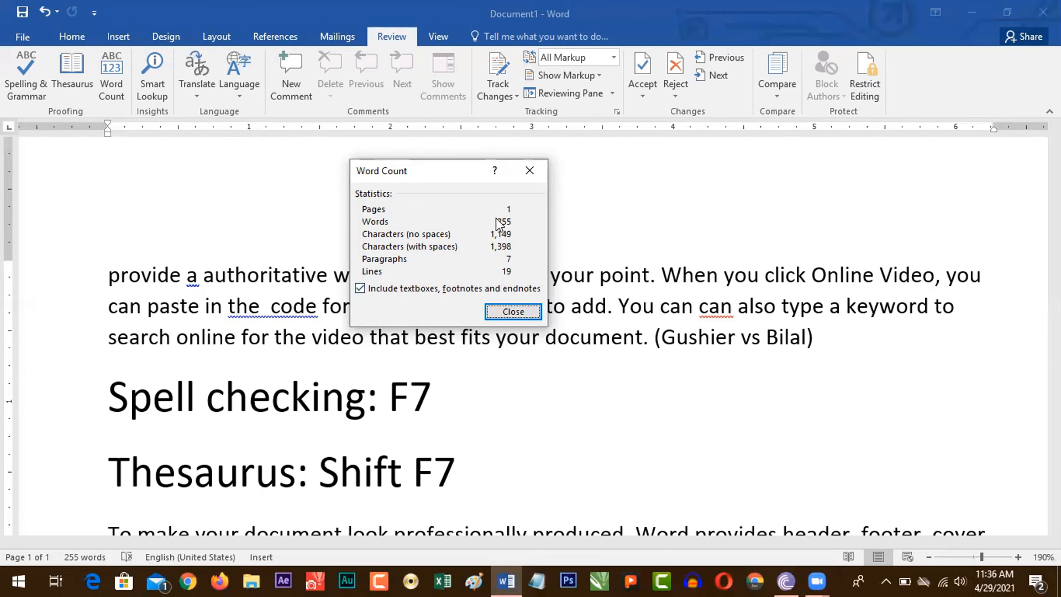
{"action": "key", "text": "Escape"}
Step: Add a new line reading "Word Count: Ctrl Shift G" below the "Thesaurus: Shift F7" line
{"action": "key", "text": "Return"}
{"action": "type", "text": "Wor"}
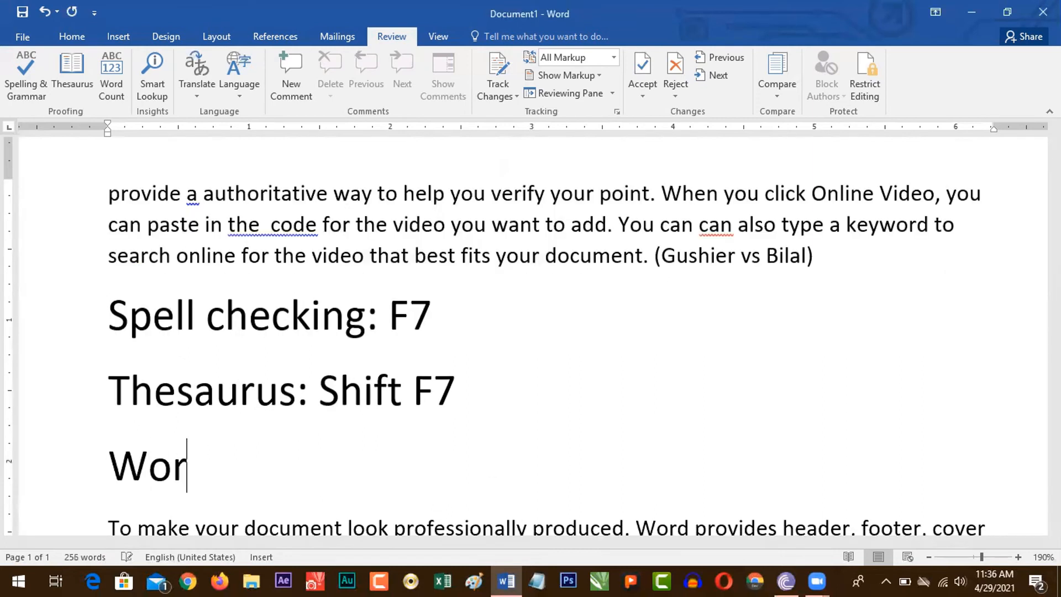
{"action": "type", "text": "d Count:"}
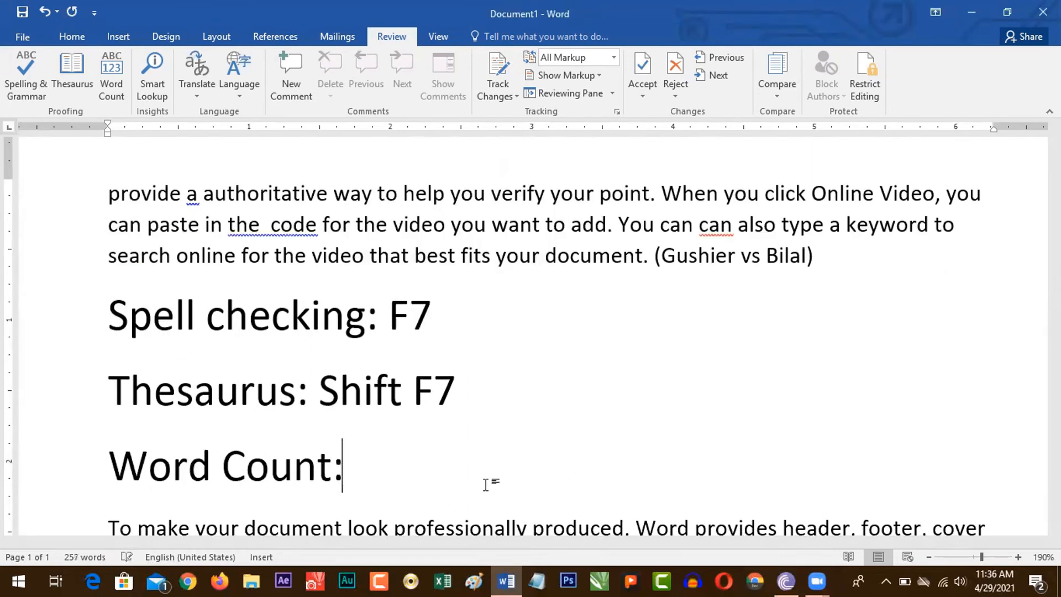
{"action": "type", "text": " Ctr"}
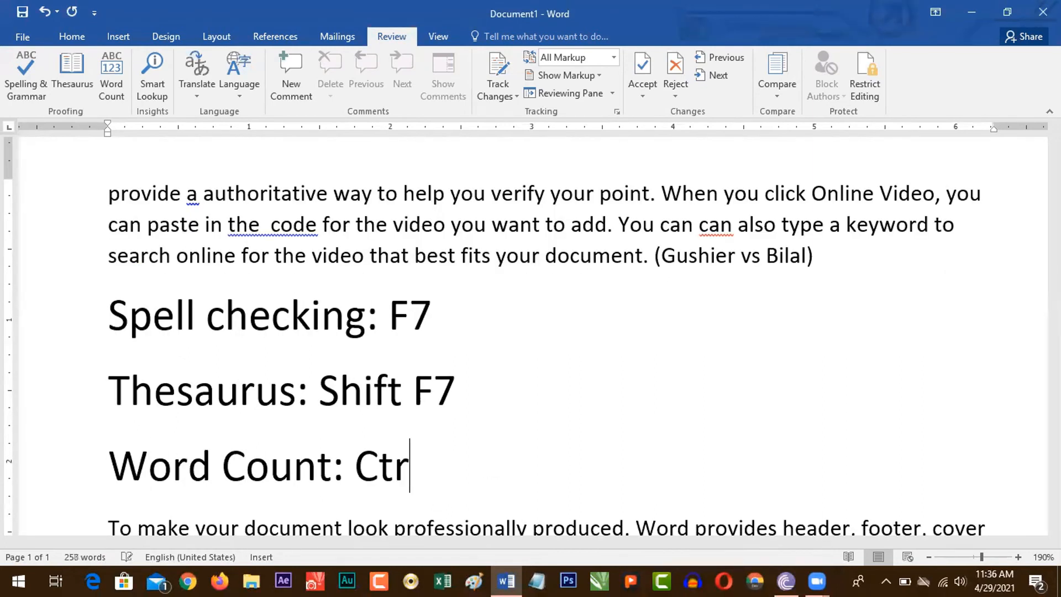
{"action": "type", "text": "l Shift G"}
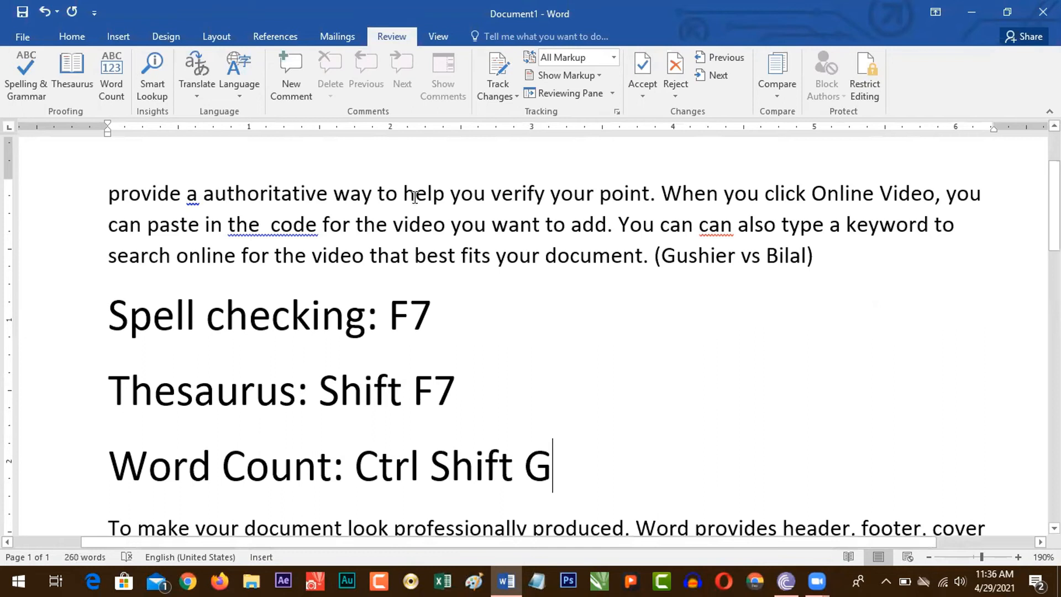
Step: Run Smart Lookup on "help" in the first paragraph, examine its definitions, Wikipedia and web search entries, and close the Insights results
{"action": "left_click_drag", "start_coordinate": [403, 193], "coordinate": [438, 206]}
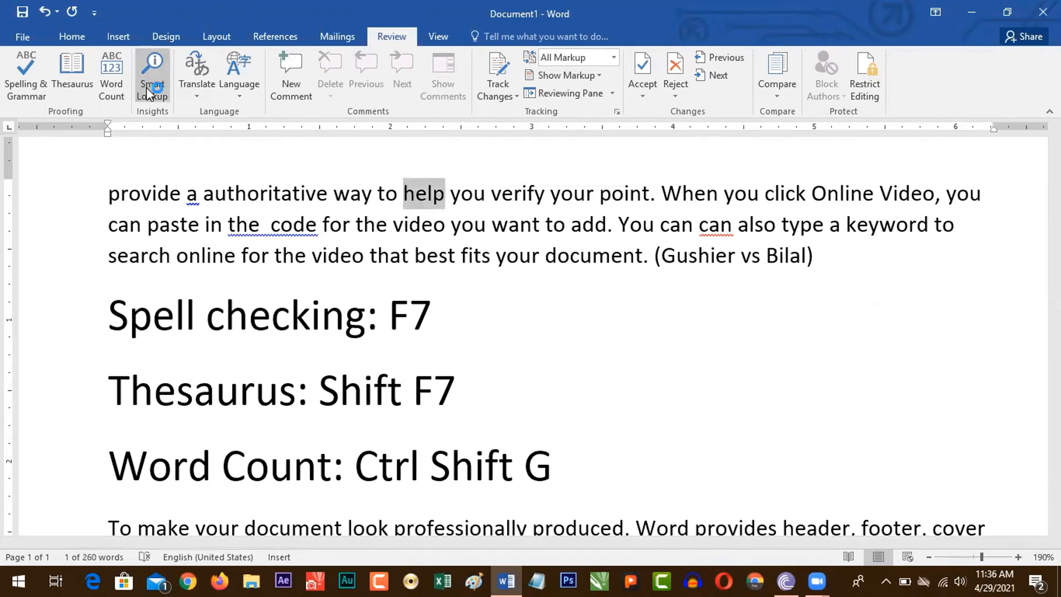
{"action": "left_click", "coordinate": [152, 75]}
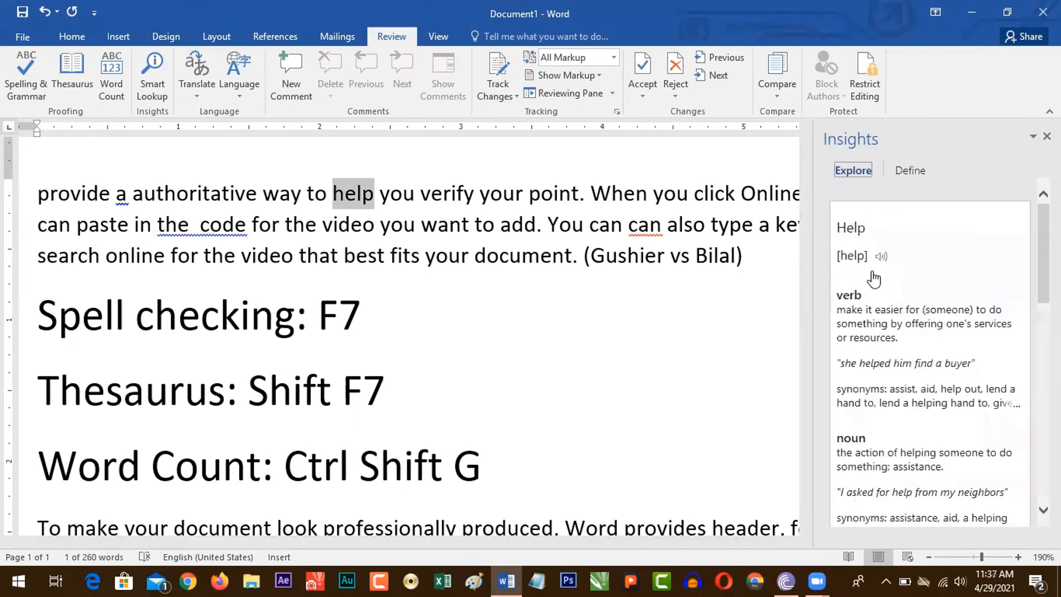
{"action": "scroll", "coordinate": [993, 267], "scroll_direction": "down", "scroll_amount": 5}
{"action": "scroll", "coordinate": [930, 351], "scroll_direction": "down", "scroll_amount": 10}
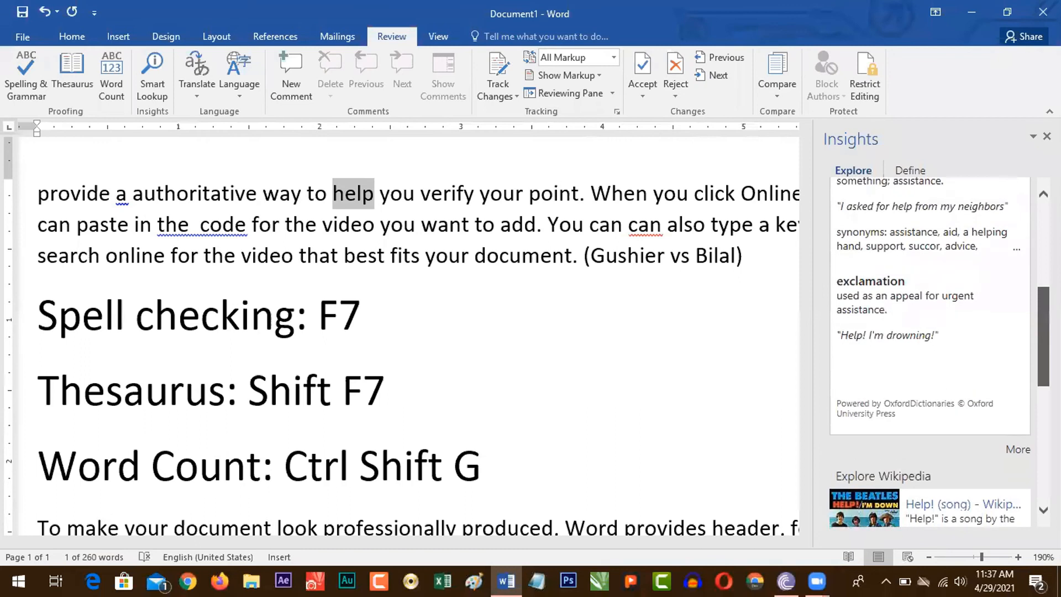
{"action": "scroll", "coordinate": [930, 352], "scroll_direction": "up", "scroll_amount": 15}
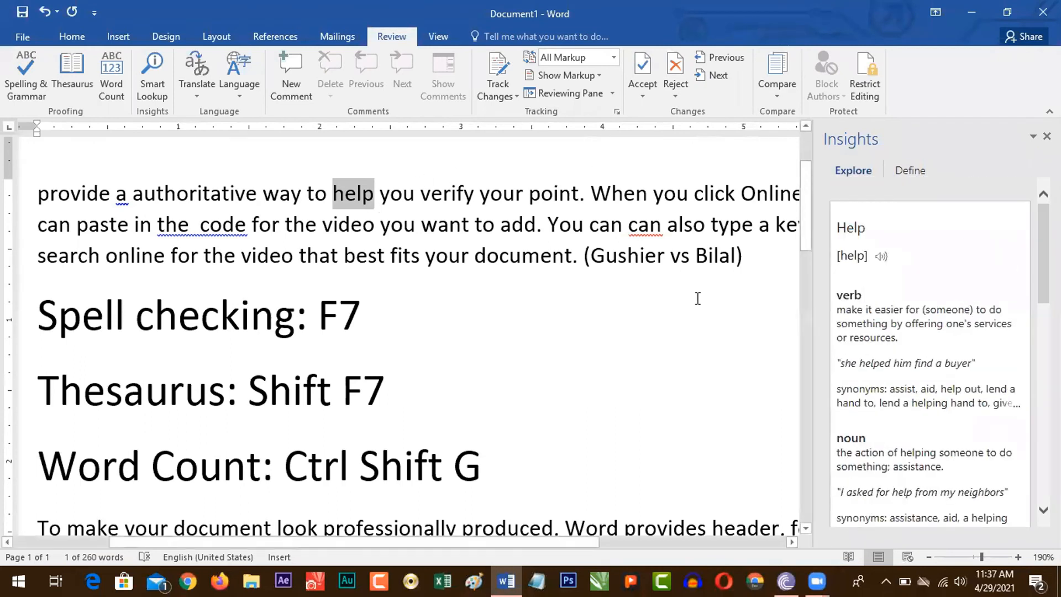
{"action": "scroll", "coordinate": [930, 351], "scroll_direction": "down", "scroll_amount": 10}
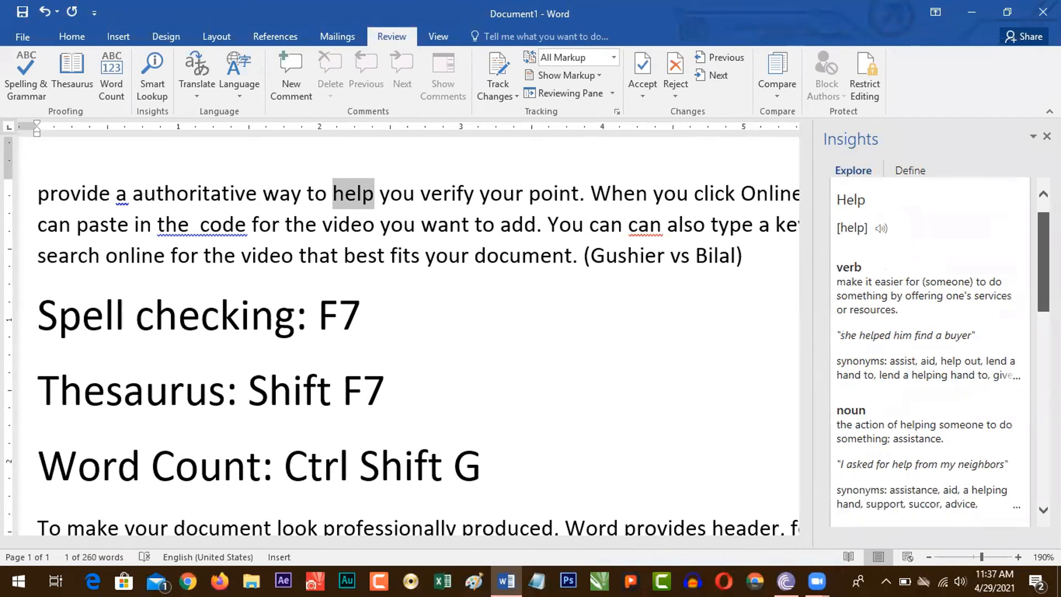
{"action": "scroll", "coordinate": [930, 352], "scroll_direction": "down", "scroll_amount": 1}
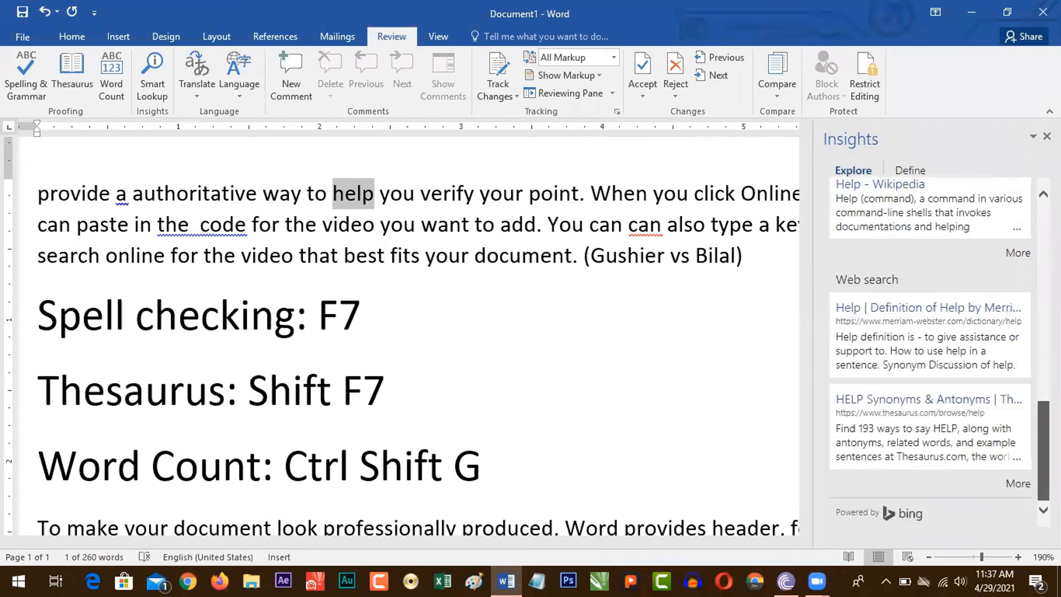
{"action": "scroll", "coordinate": [930, 352], "scroll_direction": "up", "scroll_amount": 3}
{"action": "scroll", "coordinate": [930, 351], "scroll_direction": "down", "scroll_amount": 3}
{"action": "left_click_drag", "start_coordinate": [1043, 450], "coordinate": [1043, 258]}
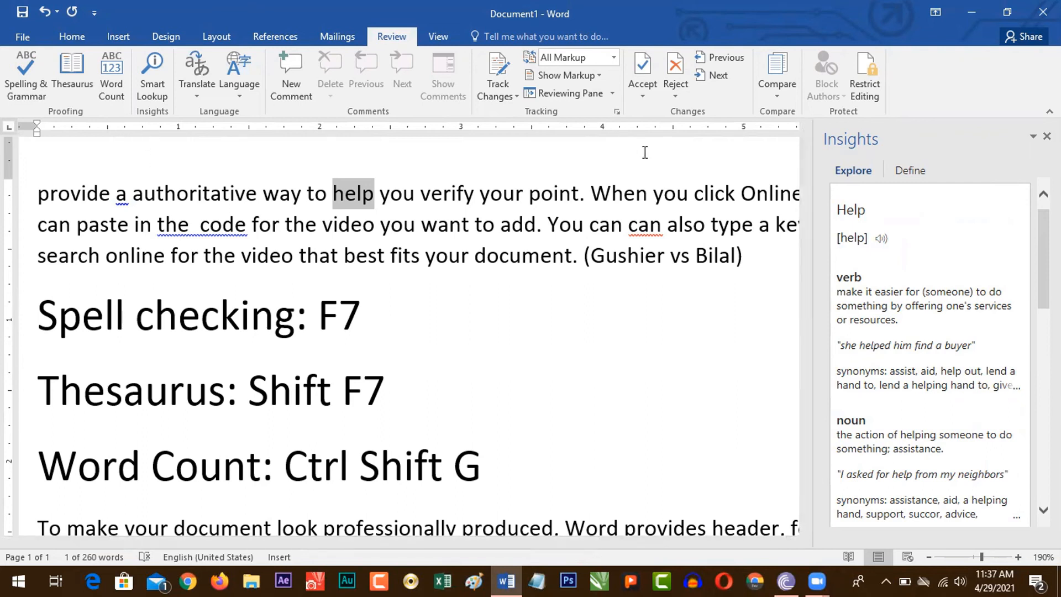
{"action": "left_click", "coordinate": [1046, 137]}
Step: Run Translate Selected Text on the whole first paragraph and agree to send the text to the online translation service
{"action": "left_click", "coordinate": [330, 254]}
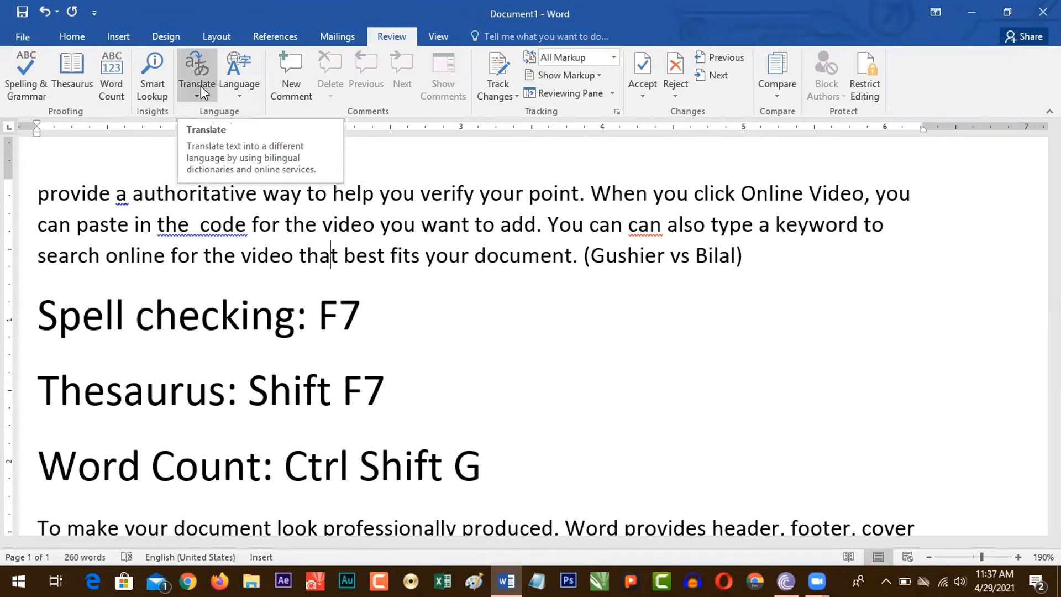
{"action": "left_click_drag", "start_coordinate": [36, 194], "coordinate": [367, 244]}
{"action": "left_click_drag", "start_coordinate": [738, 251], "coordinate": [756, 256]}
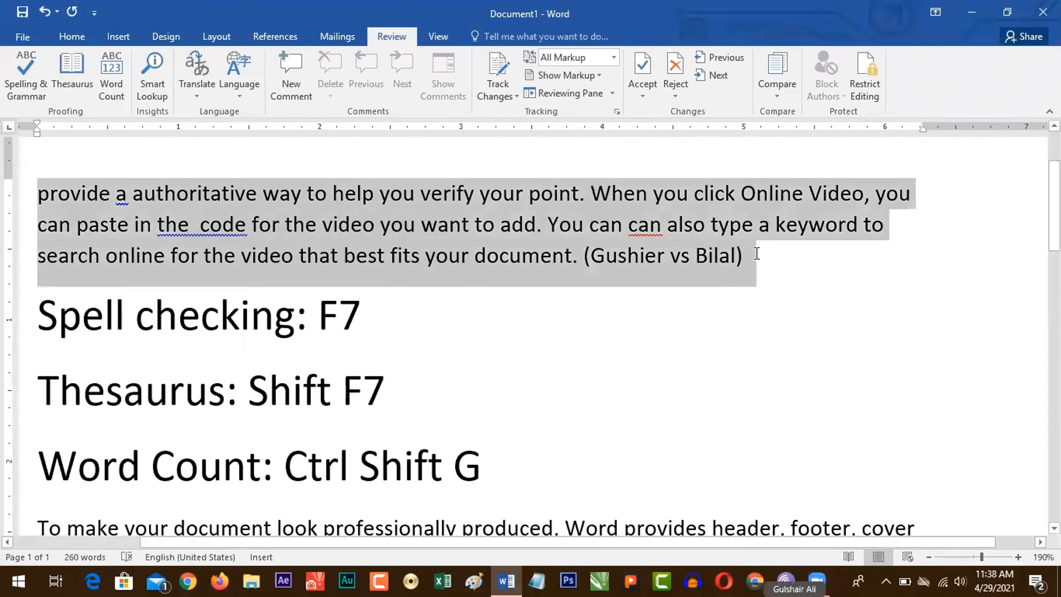
{"action": "left_click", "coordinate": [197, 89]}
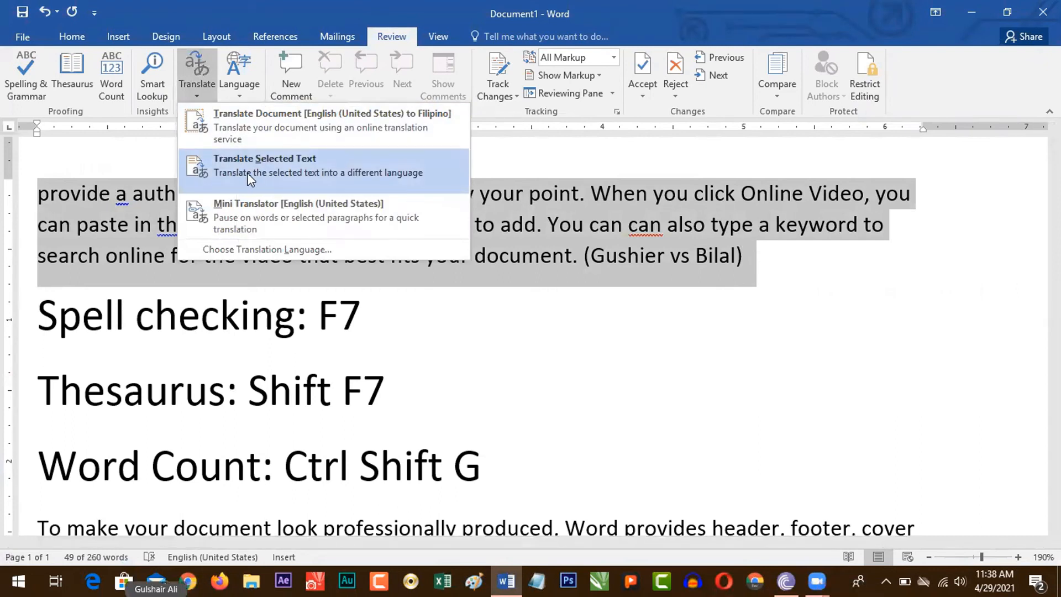
{"action": "left_click", "coordinate": [266, 175]}
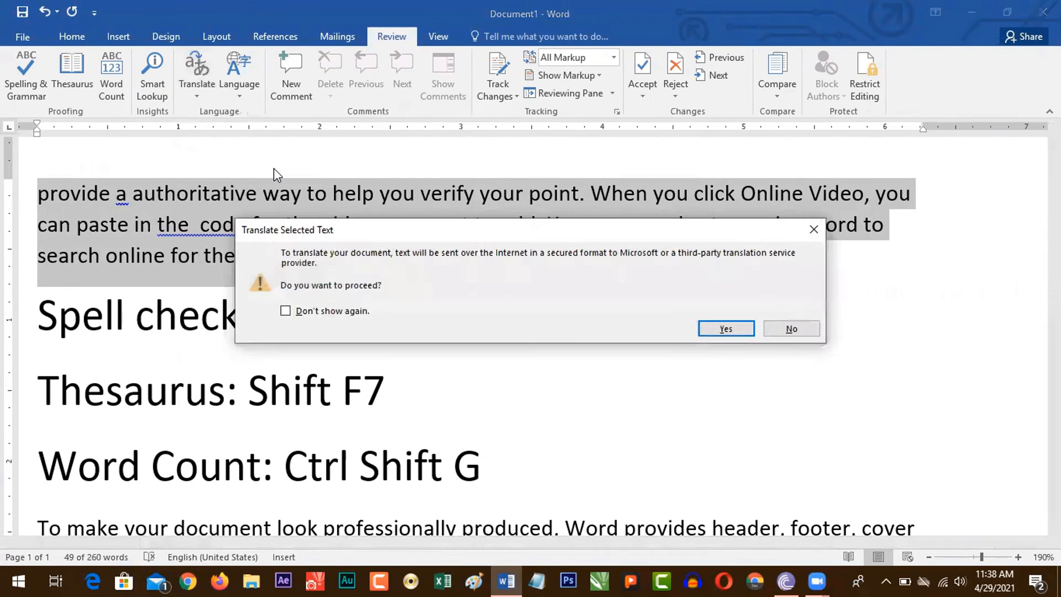
{"action": "left_click", "coordinate": [713, 327]}
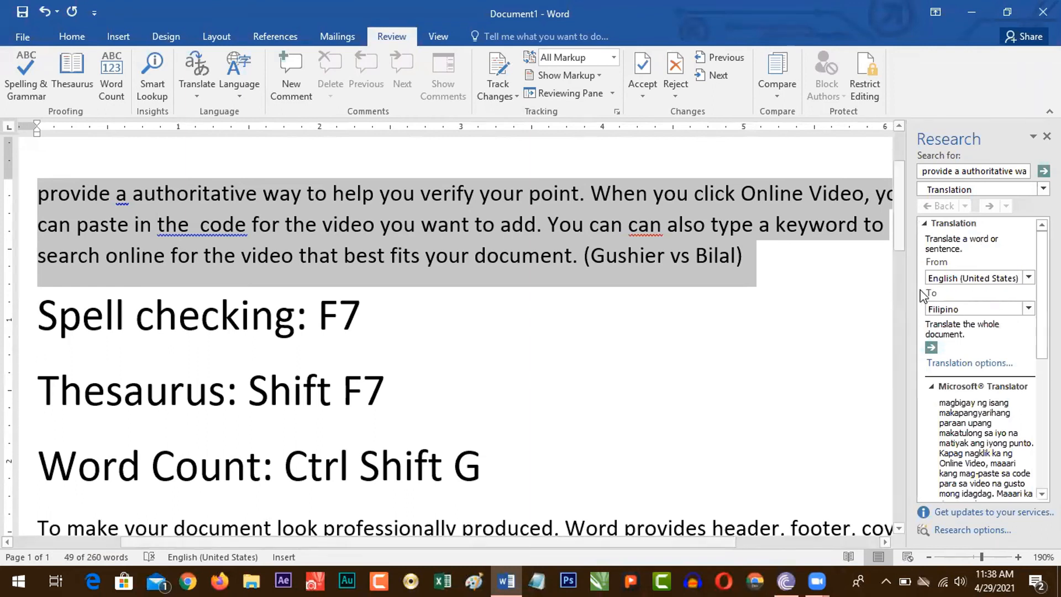
Step: Set the translation's target language to Urdu (Pakistan) and widen the Research pane to read the translated paragraph
{"action": "left_click", "coordinate": [1029, 309]}
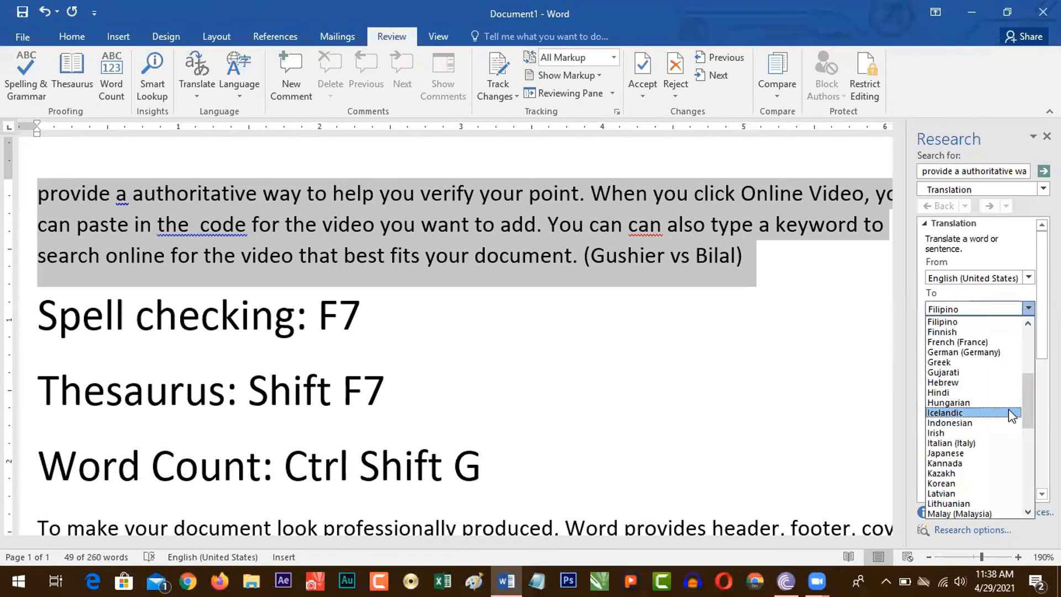
{"action": "left_click_drag", "start_coordinate": [1026, 395], "coordinate": [1023, 473]}
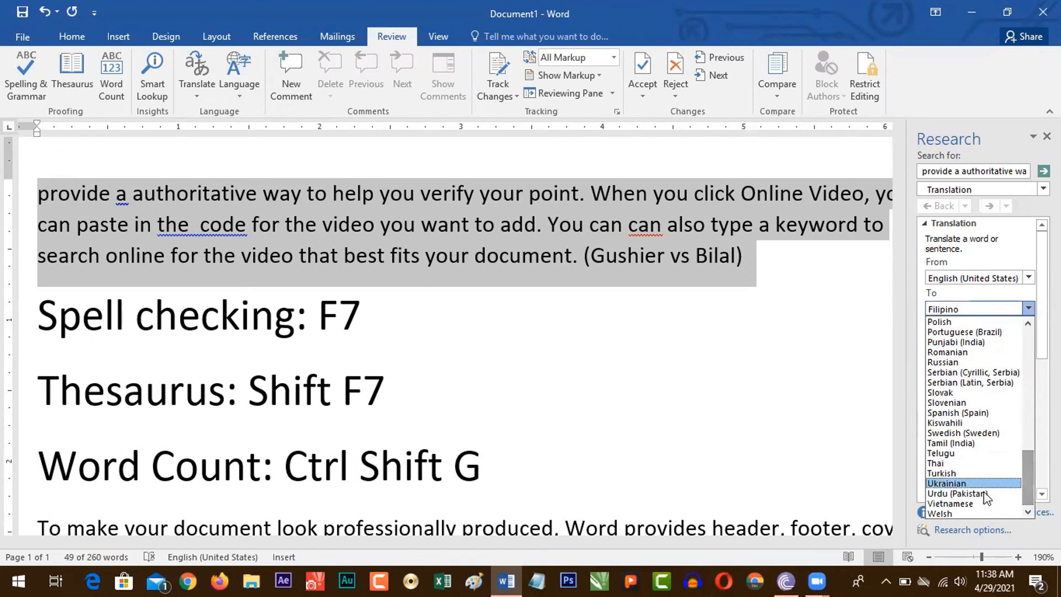
{"action": "left_click", "coordinate": [958, 493]}
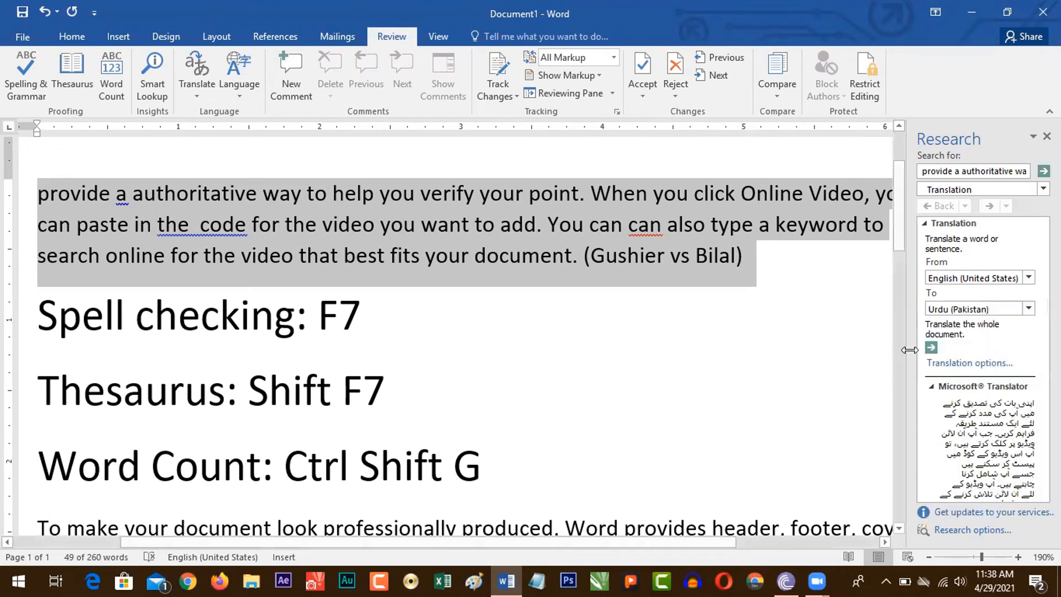
{"action": "left_click_drag", "start_coordinate": [908, 352], "coordinate": [795, 358]}
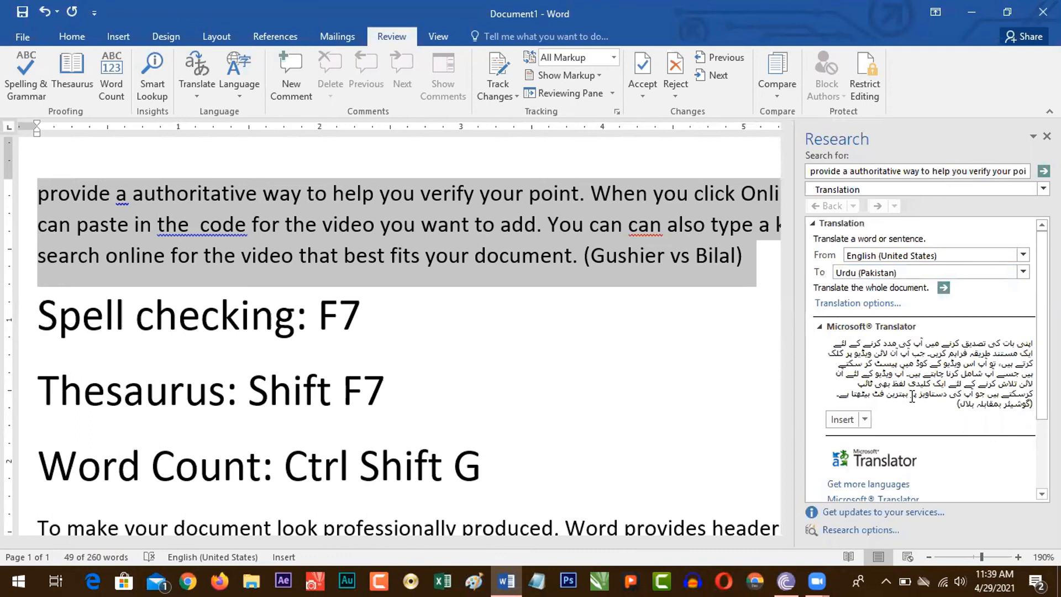
Step: Replace the selected first paragraph with its Urdu translation and zoom the document out to 120%
{"action": "left_click", "coordinate": [197, 83]}
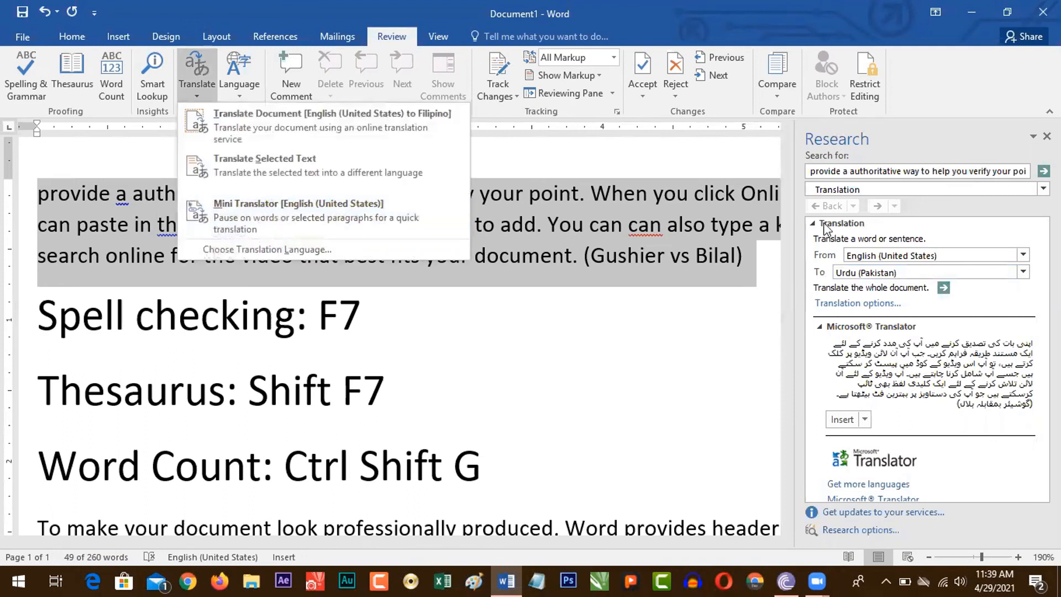
{"action": "left_click", "coordinate": [841, 419]}
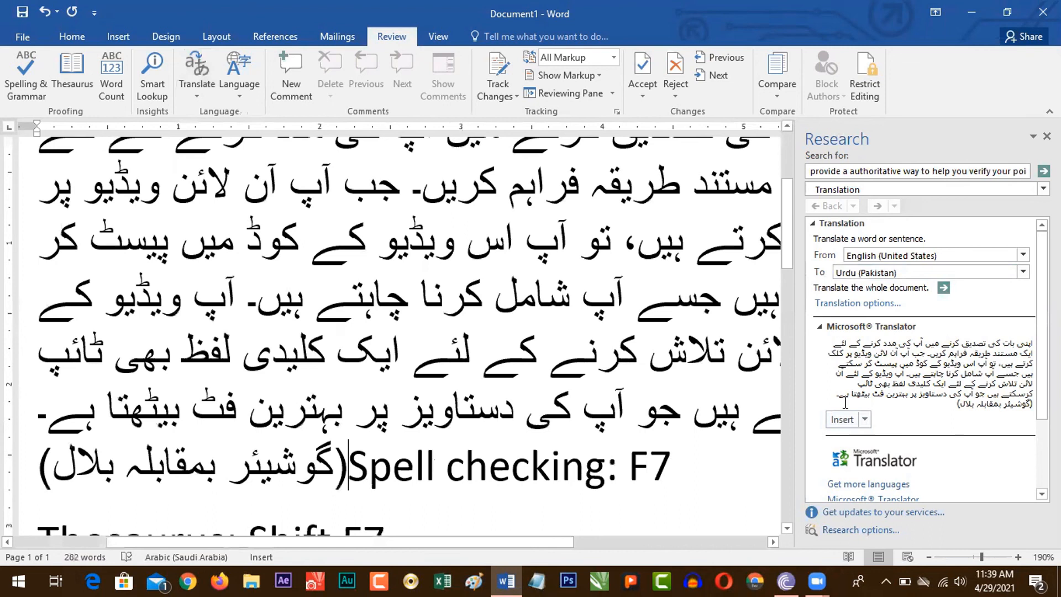
{"action": "left_click", "coordinate": [928, 557]}
{"action": "left_click", "coordinate": [929, 557]}
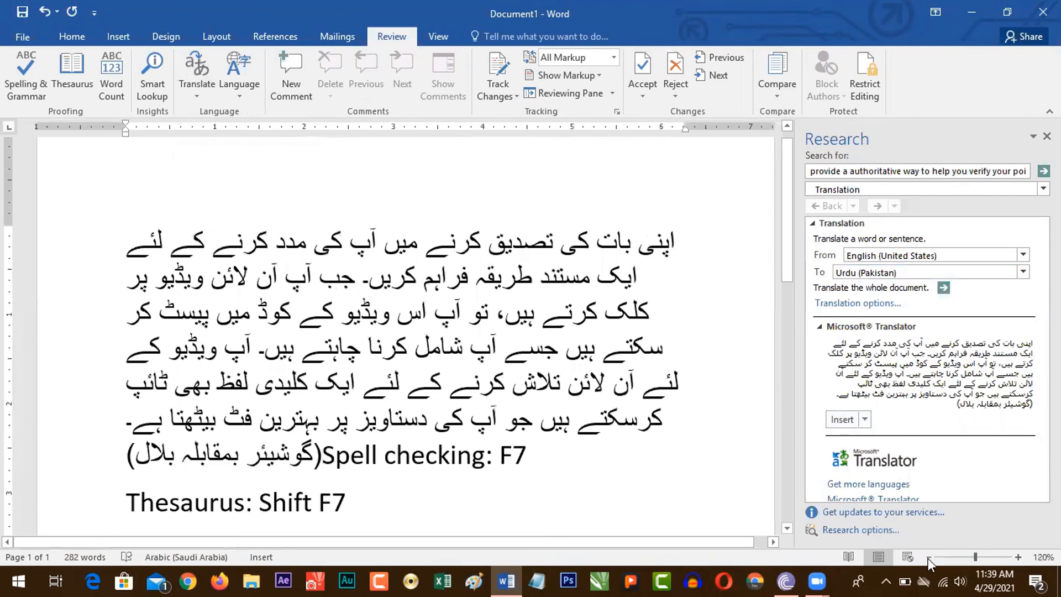
Step: Undo the replacement of the first paragraph and copy its Urdu translation from the Research results
{"action": "key", "text": "ctrl+z"}
{"action": "left_click", "coordinate": [866, 415]}
{"action": "left_click", "coordinate": [923, 399]}
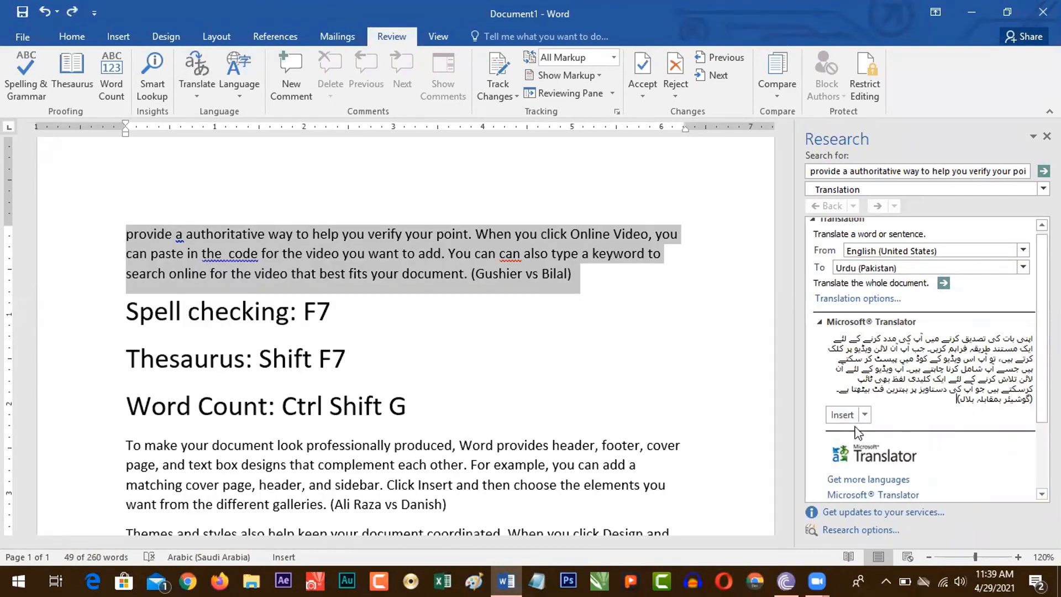
{"action": "left_click", "coordinate": [865, 415]}
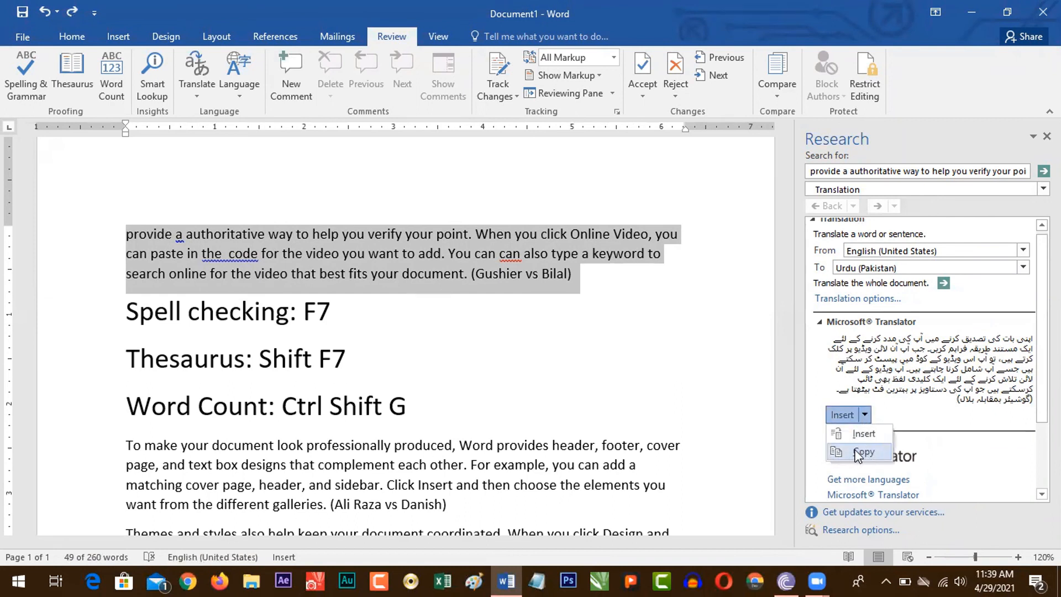
{"action": "left_click", "coordinate": [859, 454]}
Step: Paste the copied Urdu translation a few lines below the first paragraph
{"action": "left_click", "coordinate": [606, 271]}
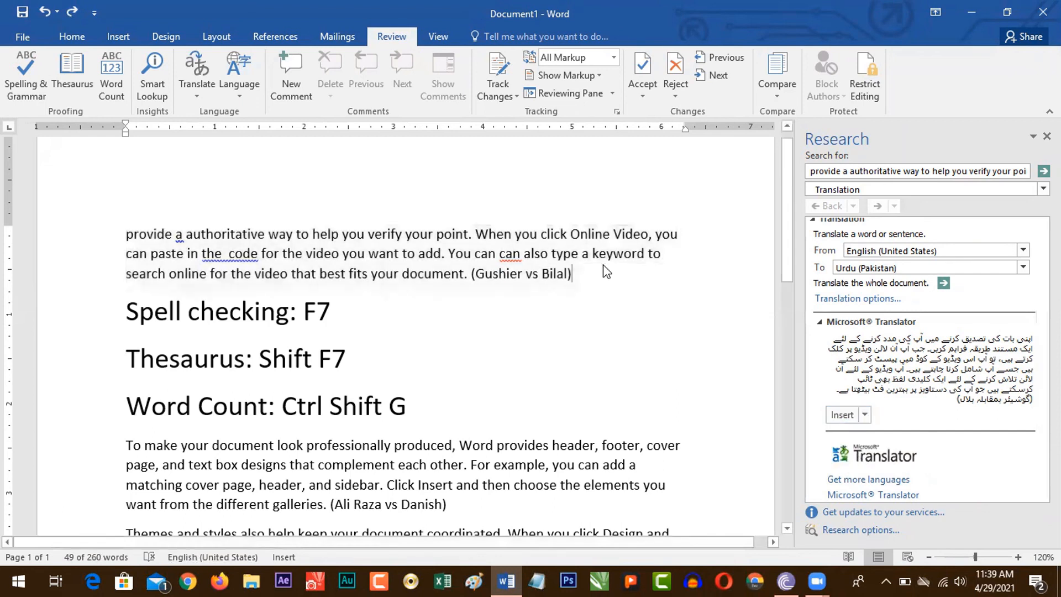
{"action": "key", "text": "Return"}
{"action": "key", "text": "Return"}
{"action": "key", "text": "Return"}
{"action": "key", "text": "ctrl+v"}
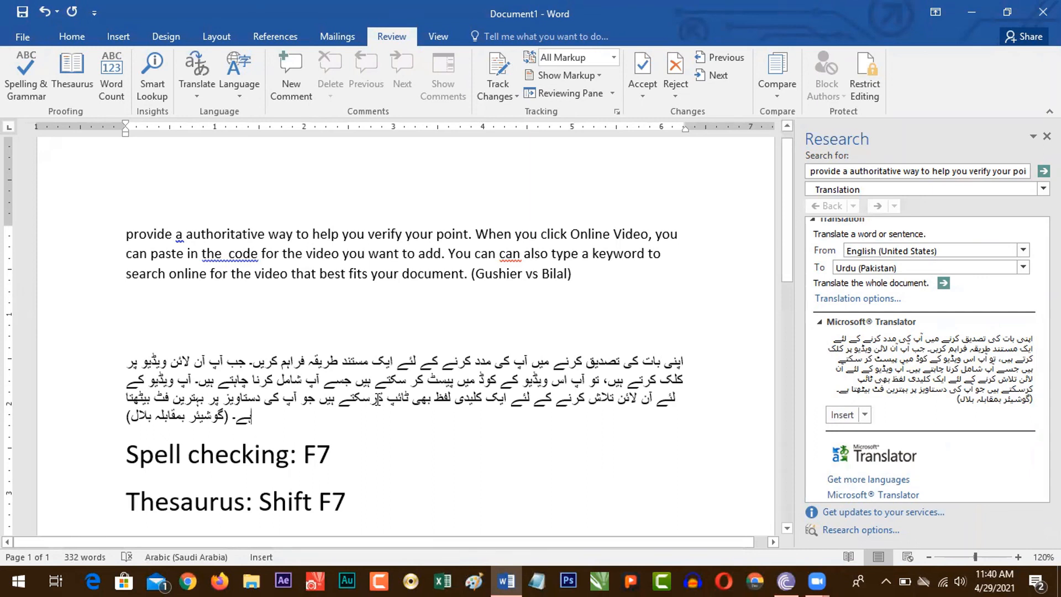
Step: Close the Research results to free up the document area
{"action": "left_click", "coordinate": [240, 89]}
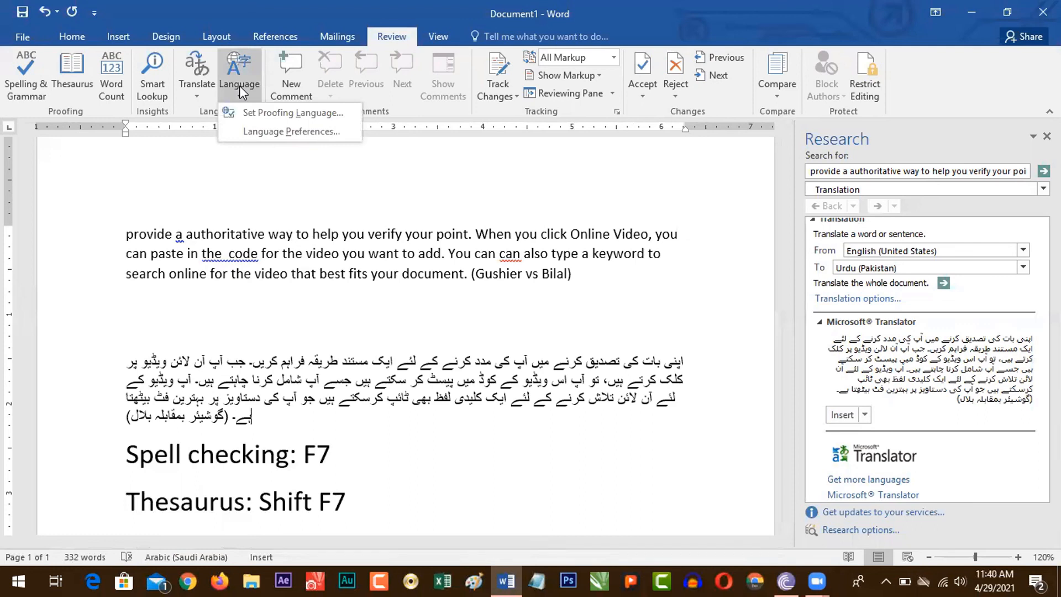
{"action": "left_click", "coordinate": [1046, 137]}
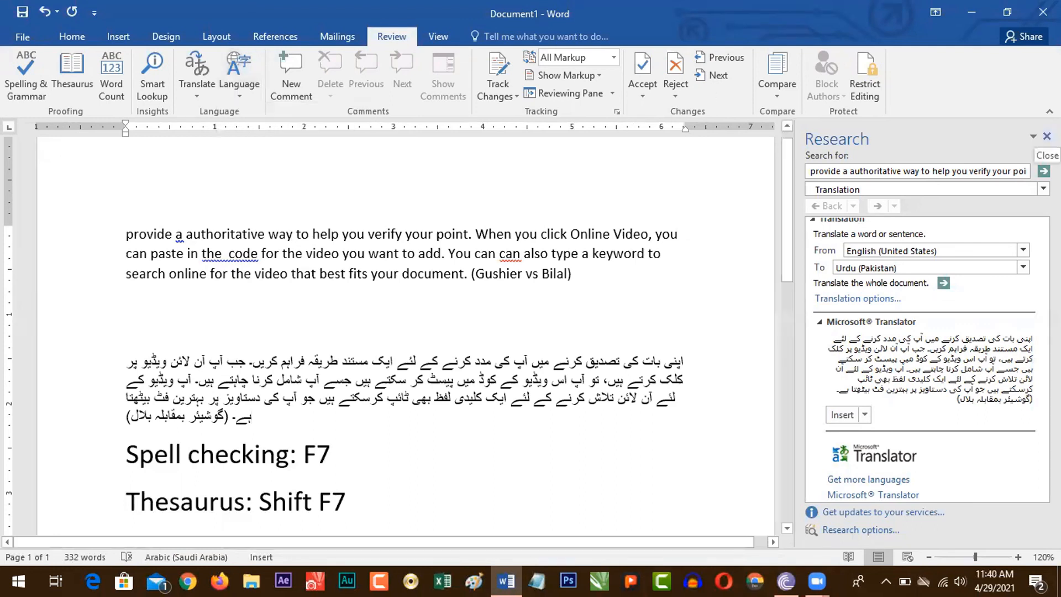
{"action": "left_click", "coordinate": [1046, 137]}
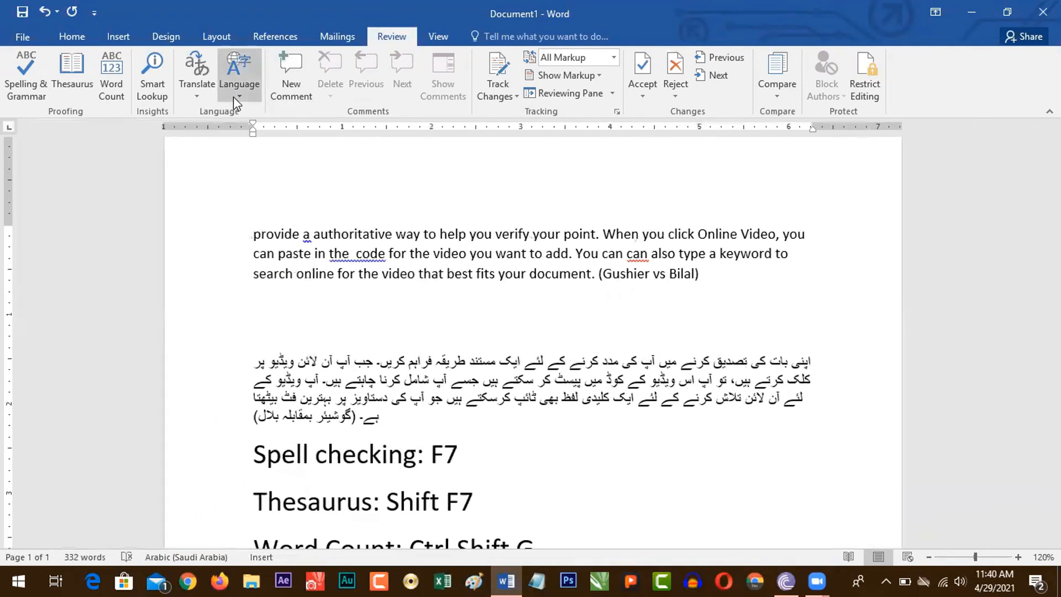
Step: Examine the Office language preferences, pick Kashmiri (Arabic) among the additional editing languages without adding it, and leave without saving
{"action": "left_click", "coordinate": [233, 98]}
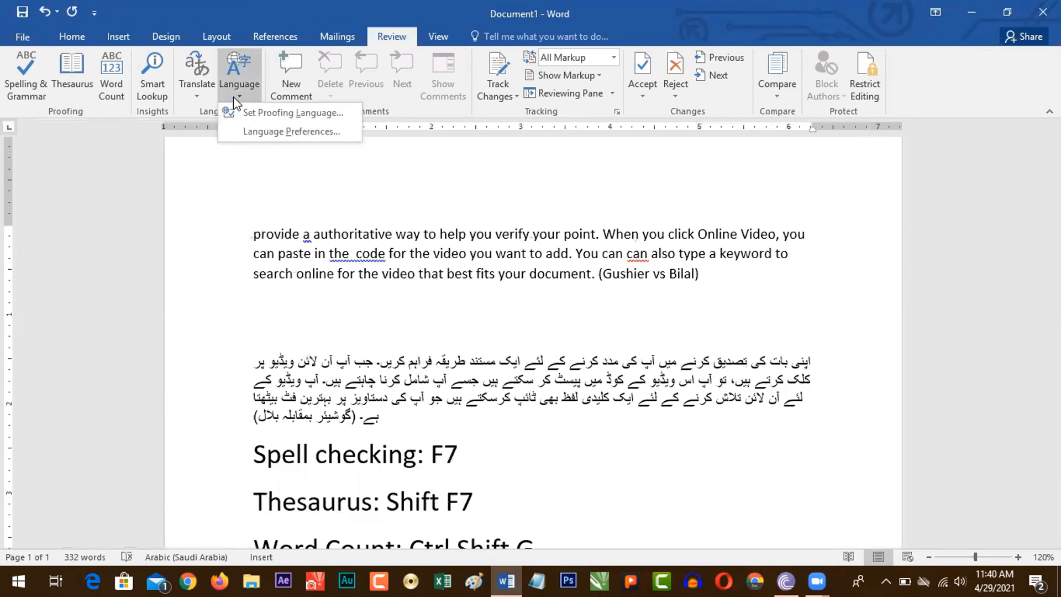
{"action": "left_click", "coordinate": [261, 131]}
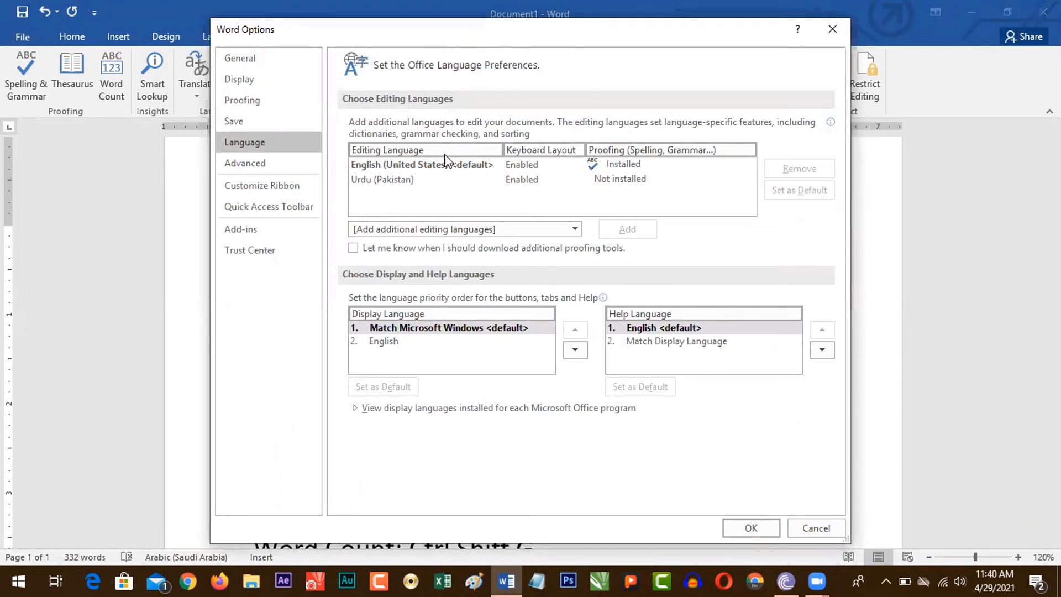
{"action": "left_click", "coordinate": [430, 164]}
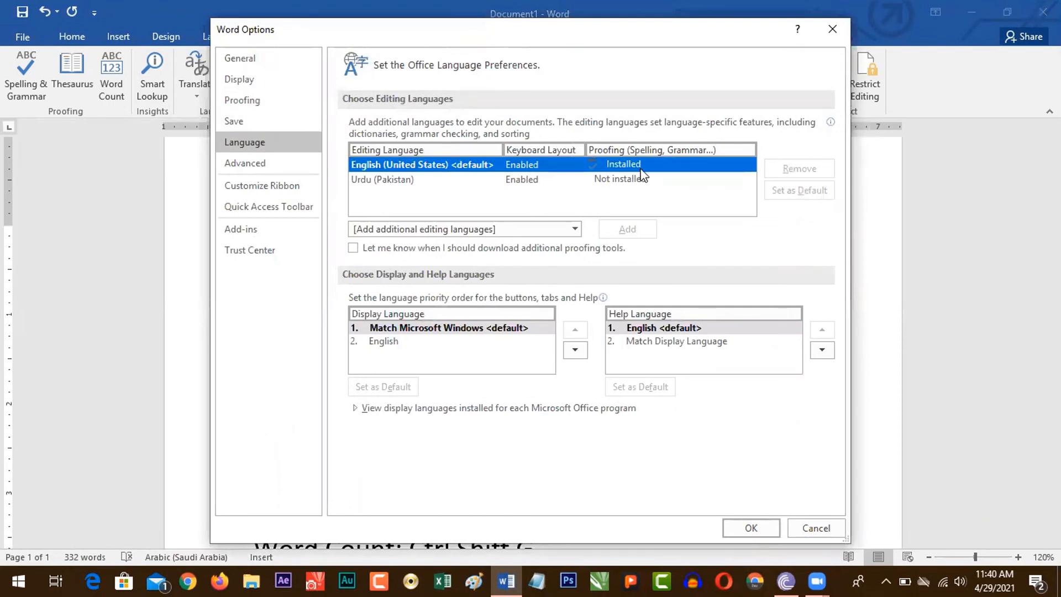
{"action": "left_click", "coordinate": [559, 180]}
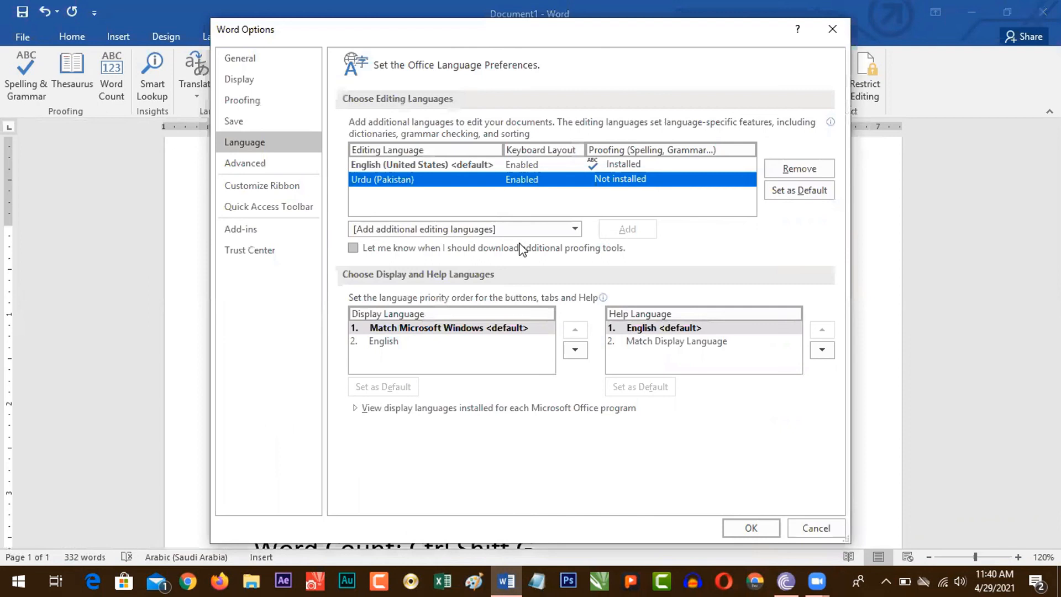
{"action": "left_click", "coordinate": [565, 229]}
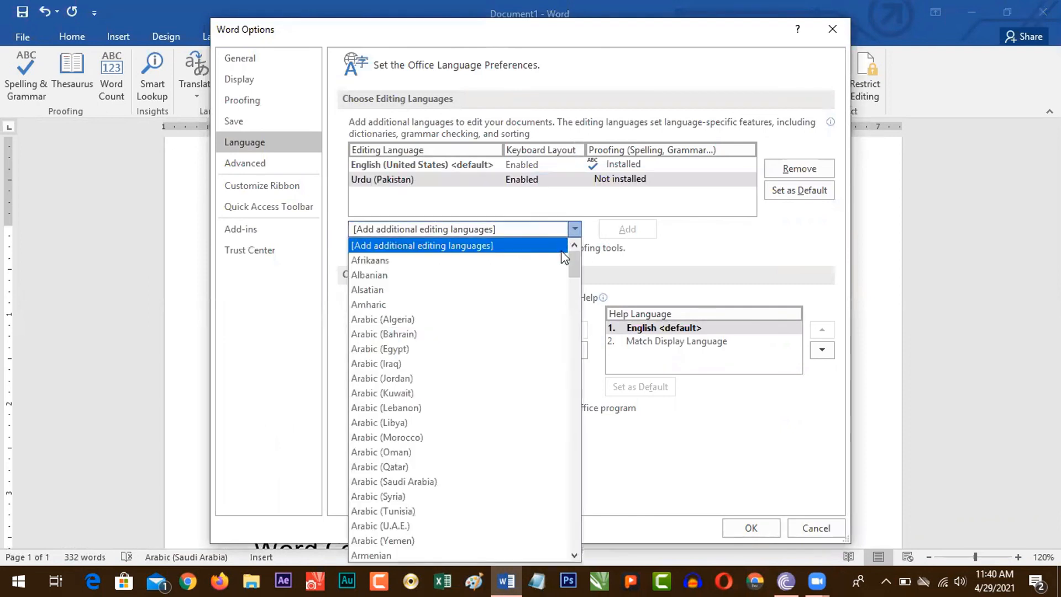
{"action": "left_click_drag", "start_coordinate": [570, 272], "coordinate": [562, 398]}
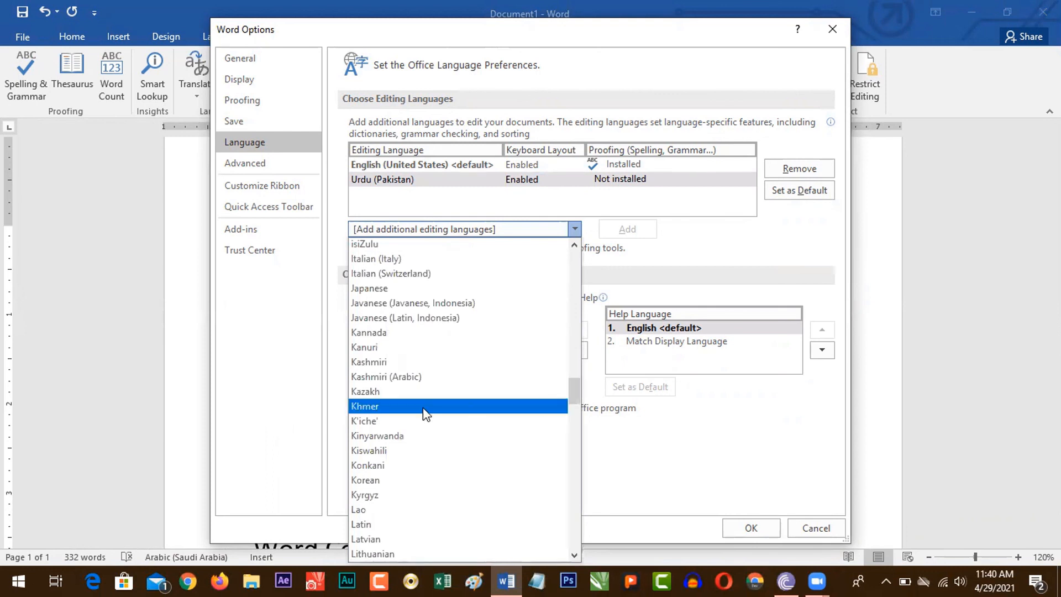
{"action": "left_click", "coordinate": [515, 378]}
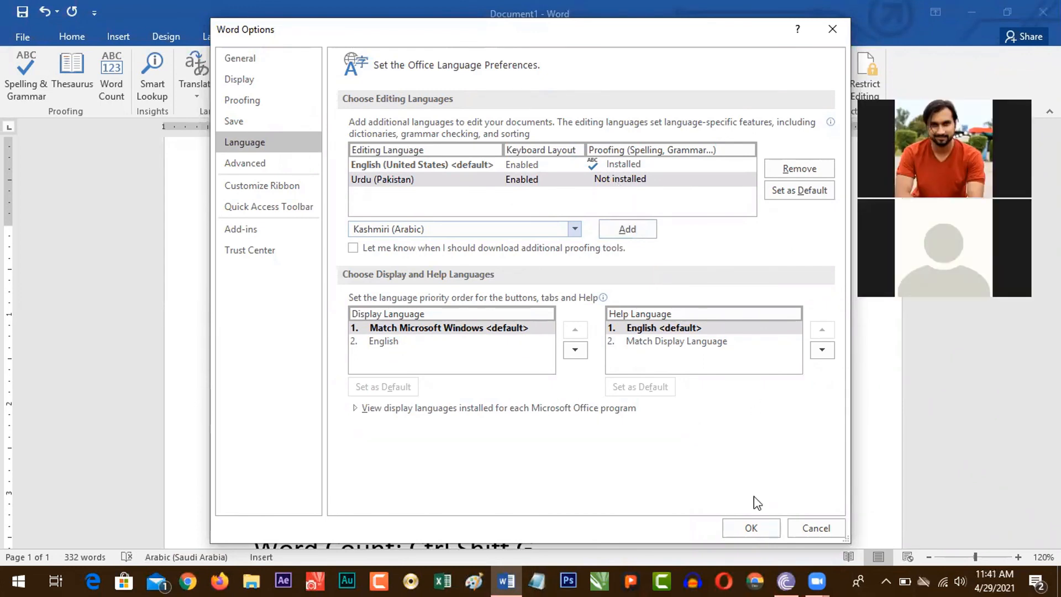
{"action": "left_click", "coordinate": [822, 522]}
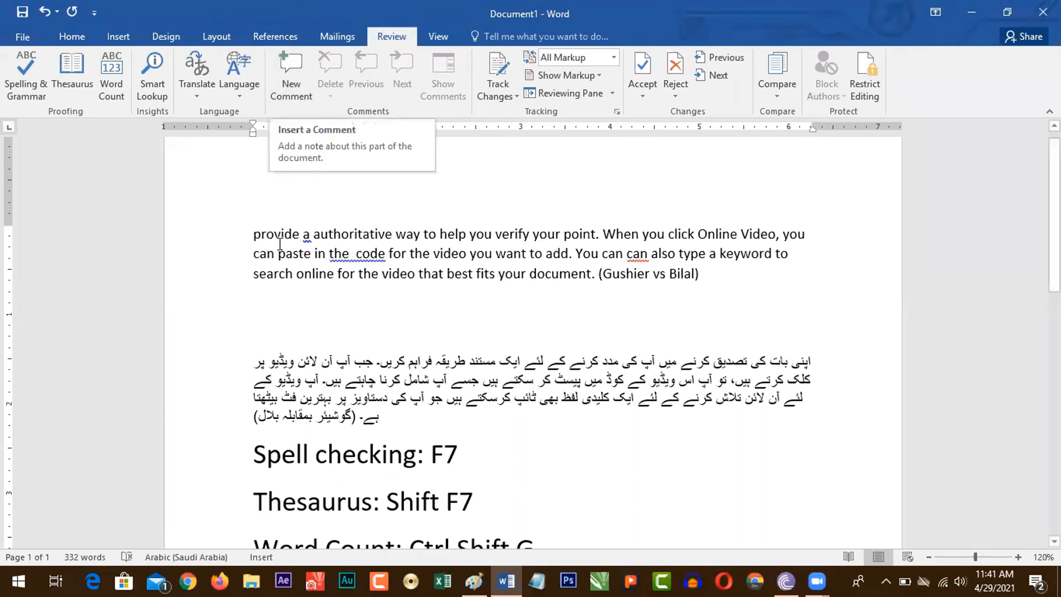
Step: Add a comment to the word "provide" in the first paragraph reading "Ye lafz meine kal likha tha"
{"action": "left_click", "coordinate": [254, 237]}
{"action": "left_click_drag", "start_coordinate": [265, 239], "coordinate": [301, 239]}
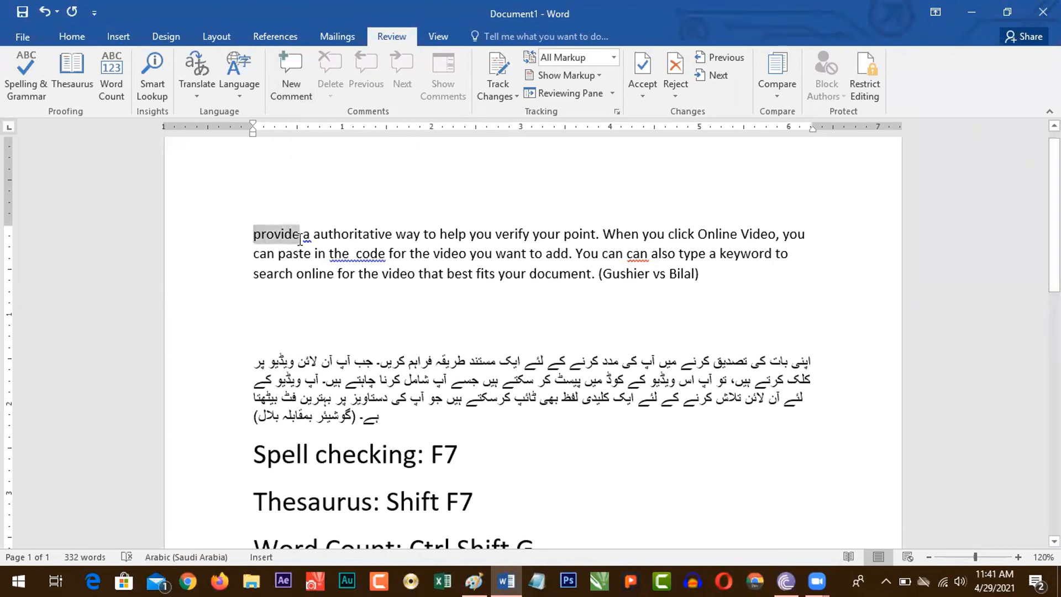
{"action": "left_click", "coordinate": [295, 84]}
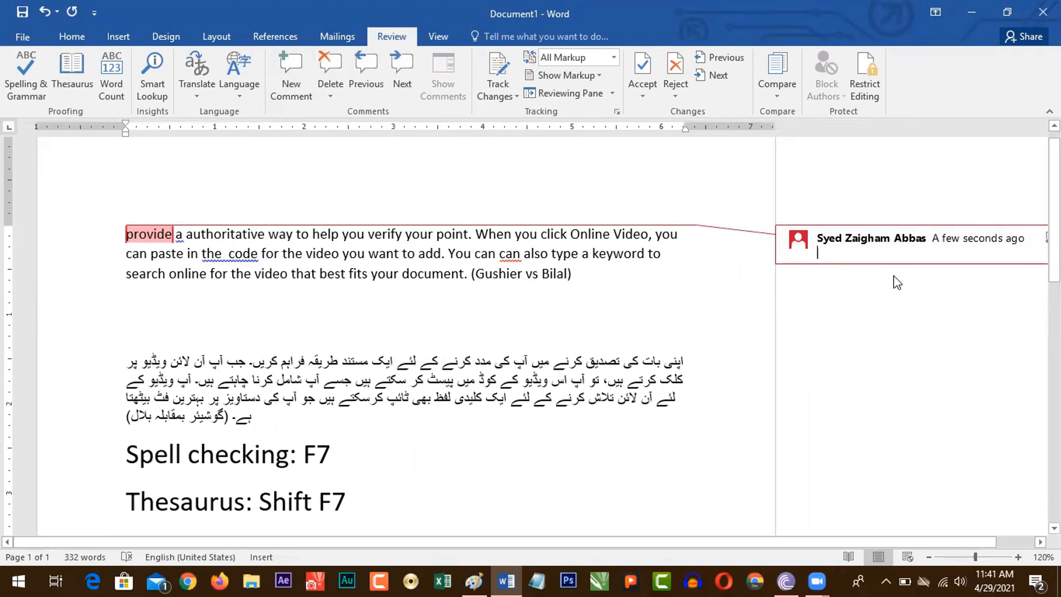
{"action": "type", "text": "Ye lafz meine kal likha tha"}
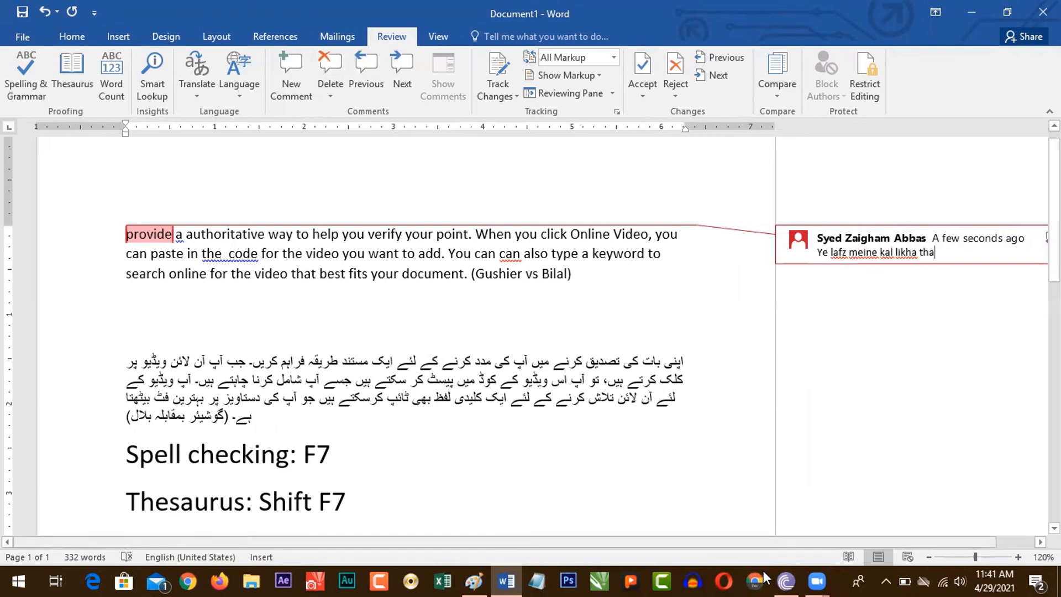
{"action": "left_click_drag", "start_coordinate": [797, 540], "coordinate": [840, 538]}
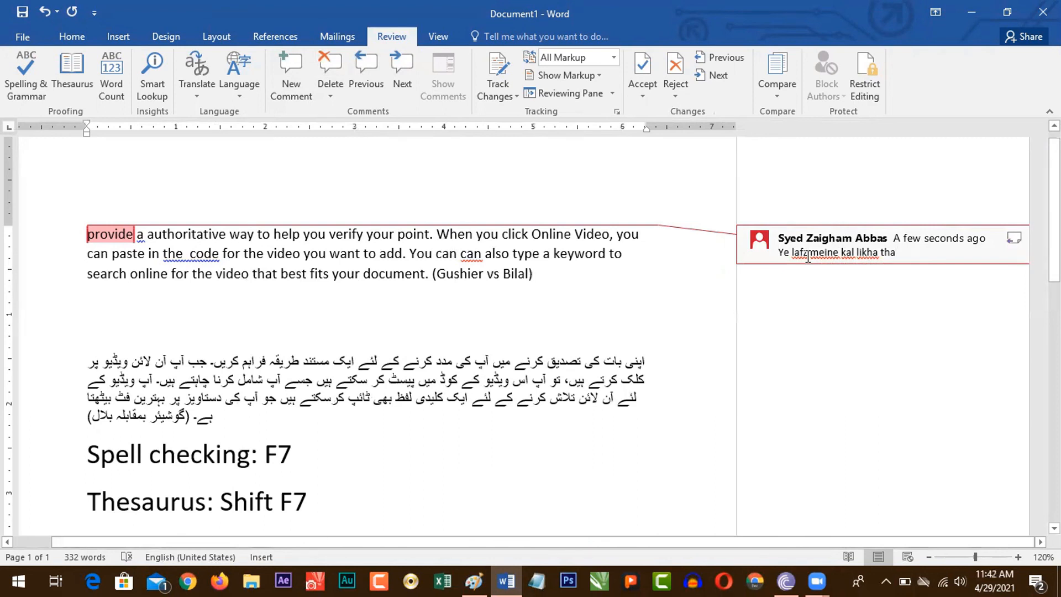
Step: Delete the comment attached to the word "provide"
{"action": "left_click", "coordinate": [115, 233]}
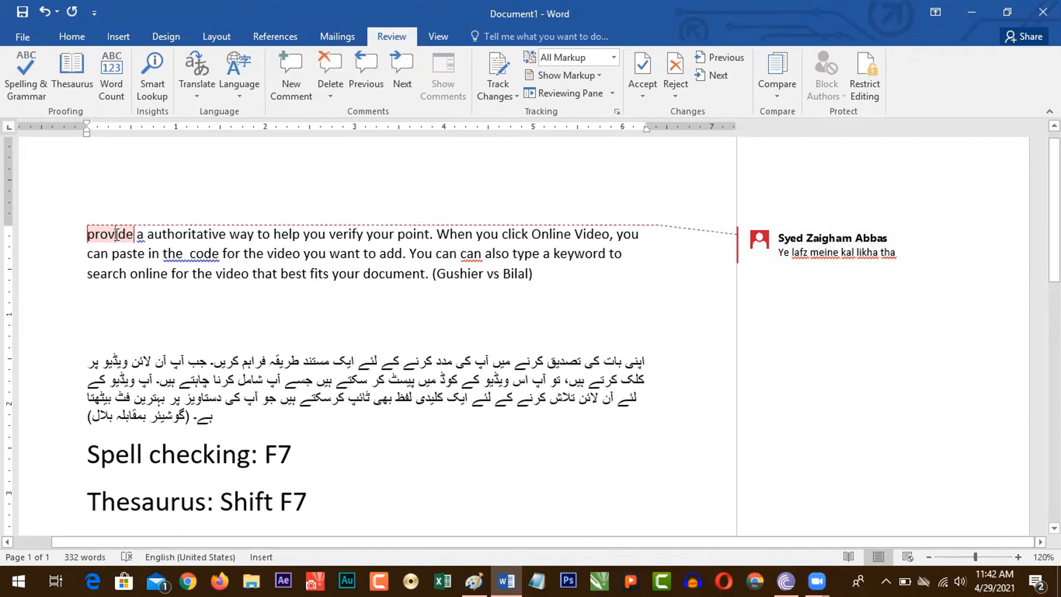
{"action": "left_click", "coordinate": [323, 91]}
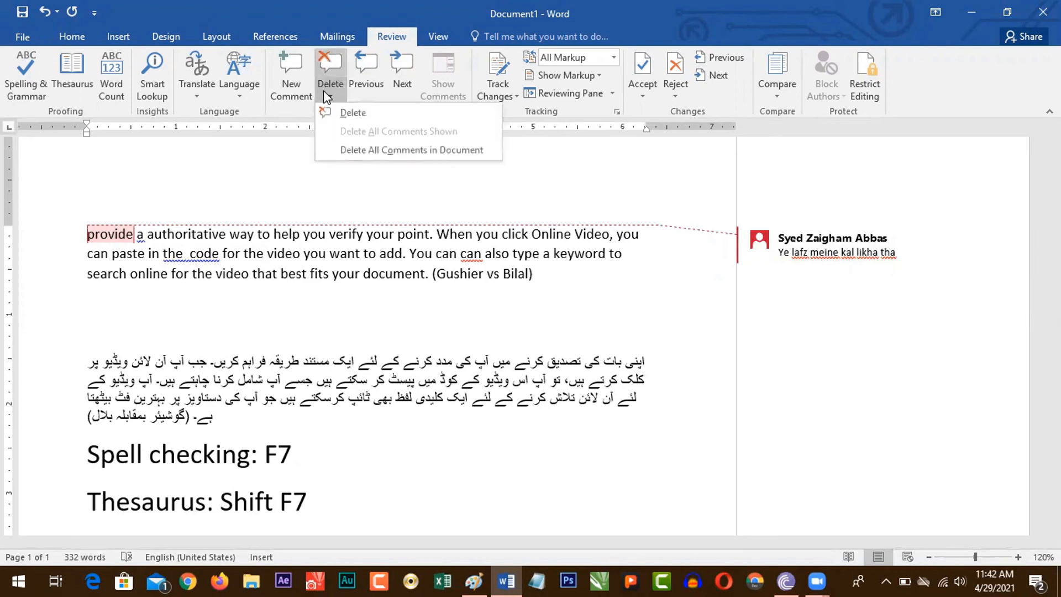
{"action": "left_click", "coordinate": [328, 78]}
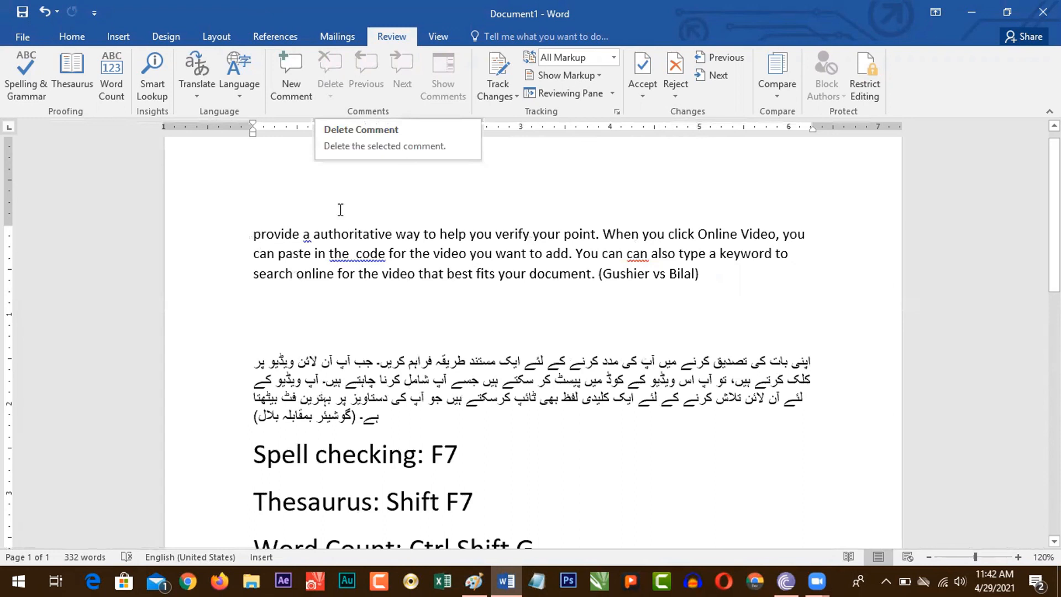
Step: Add empty comments to "provide", "video" and "document" in the first paragraph, and delete all comments in the document
{"action": "left_click_drag", "start_coordinate": [253, 235], "coordinate": [299, 236]}
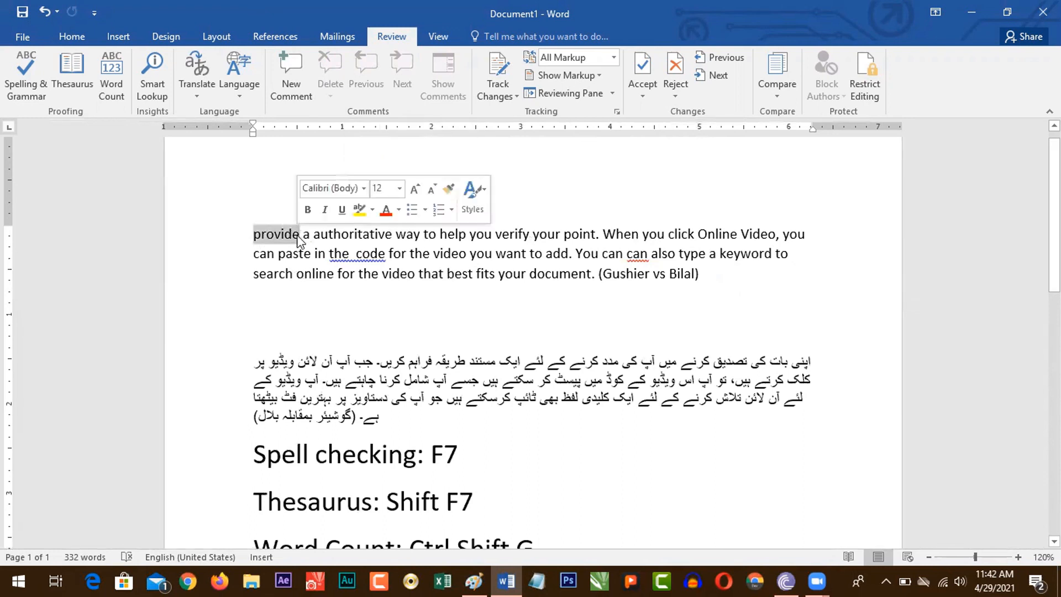
{"action": "left_click", "coordinate": [294, 69]}
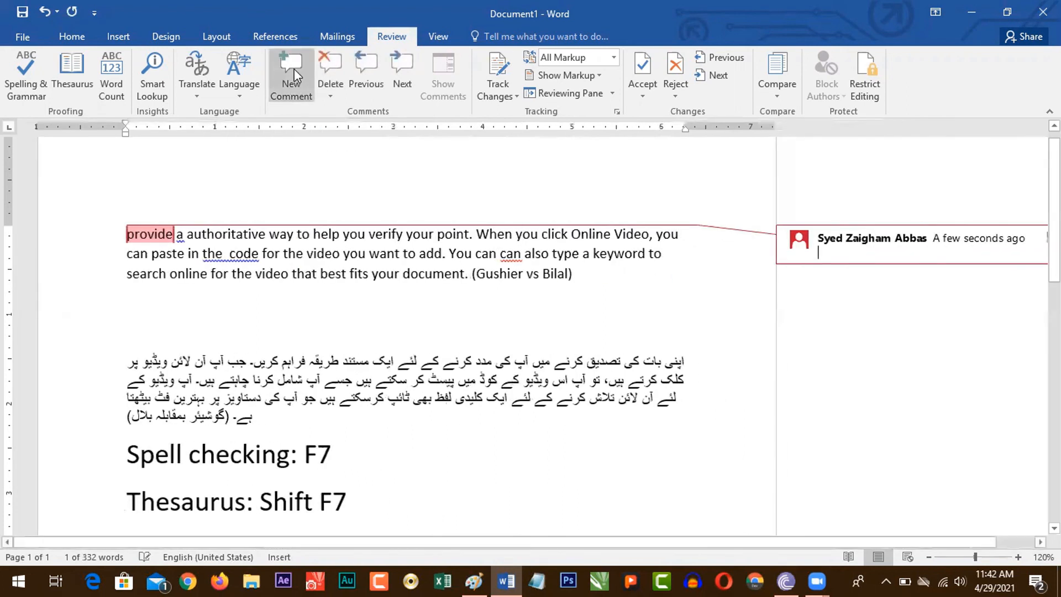
{"action": "left_click", "coordinate": [271, 276]}
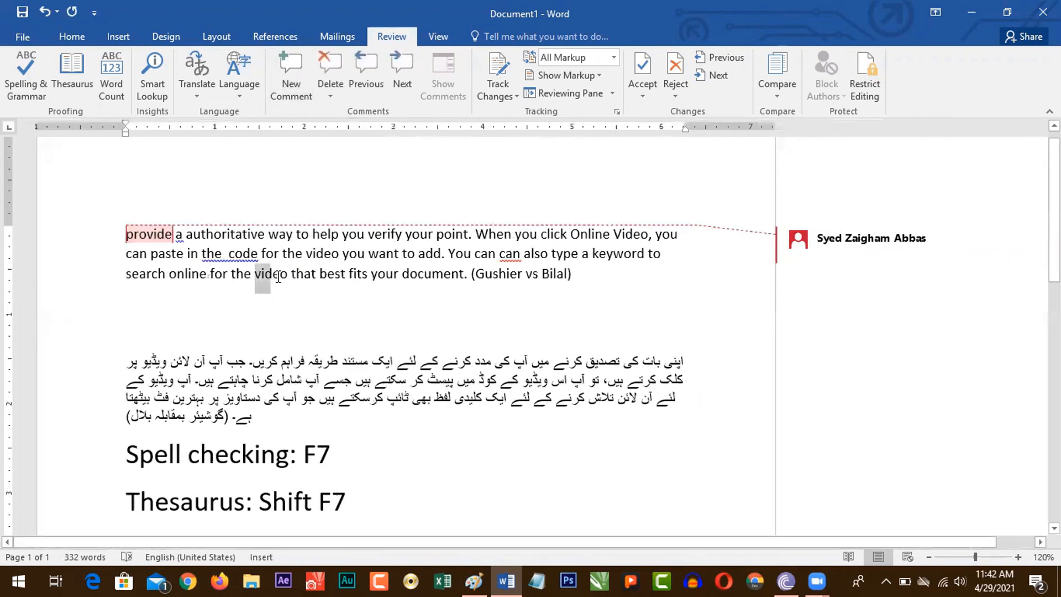
{"action": "left_click", "coordinate": [293, 72]}
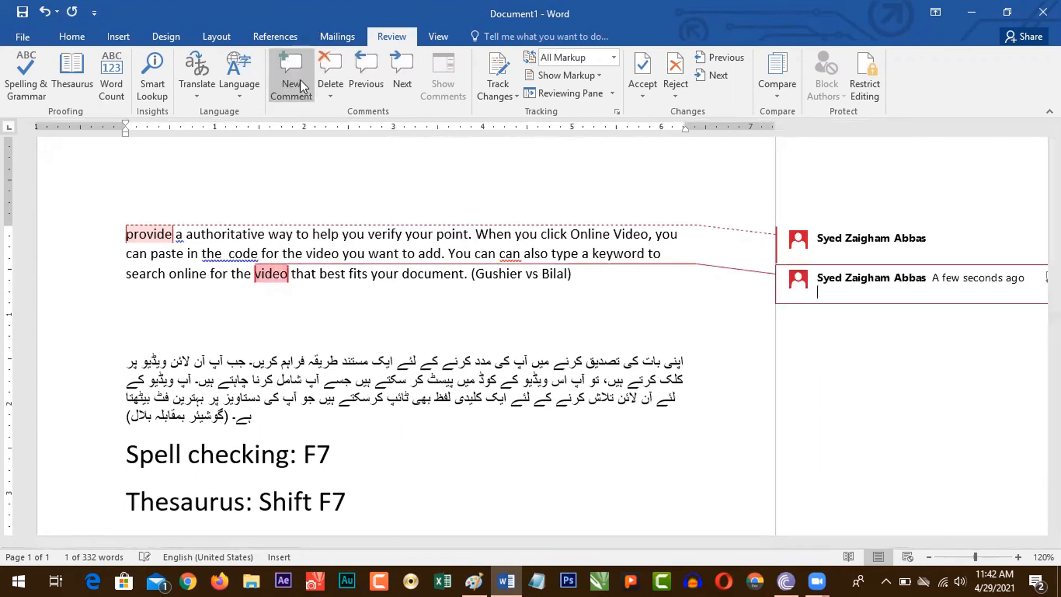
{"action": "left_click_drag", "start_coordinate": [402, 275], "coordinate": [464, 279]}
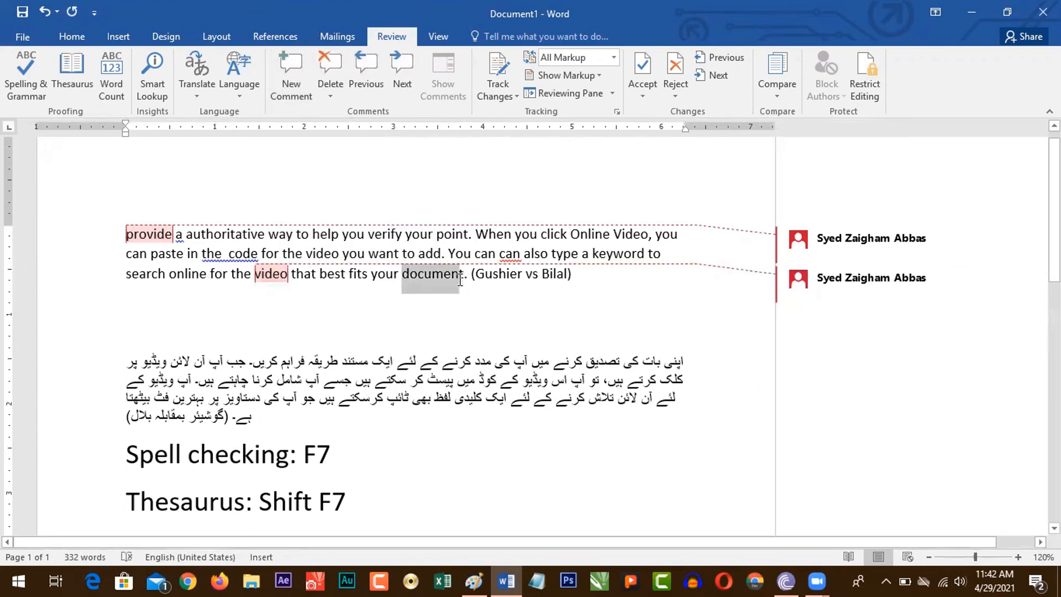
{"action": "left_click", "coordinate": [296, 77]}
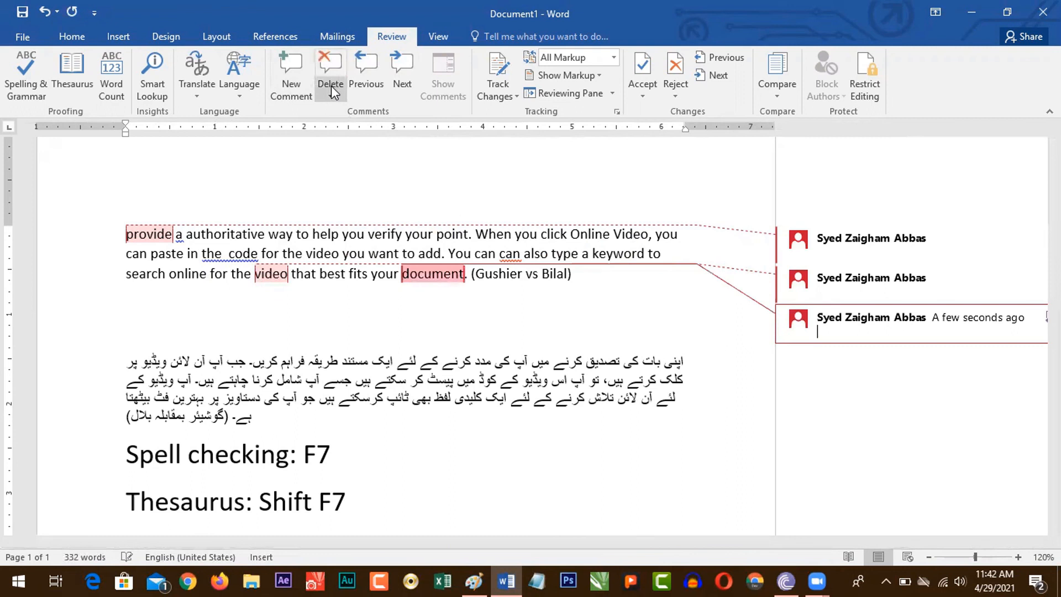
{"action": "left_click", "coordinate": [330, 96]}
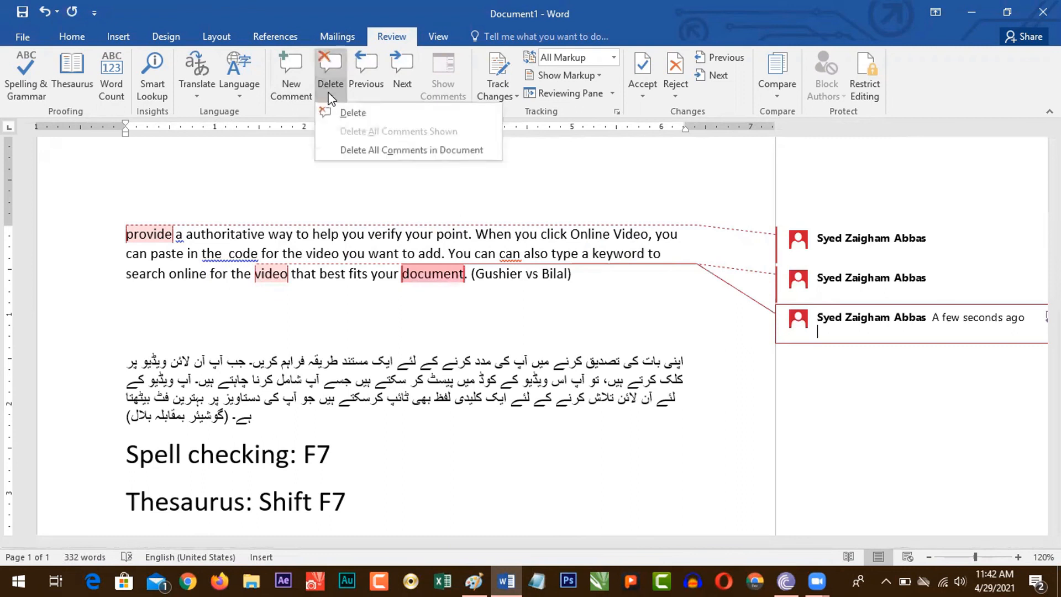
{"action": "left_click", "coordinate": [389, 150]}
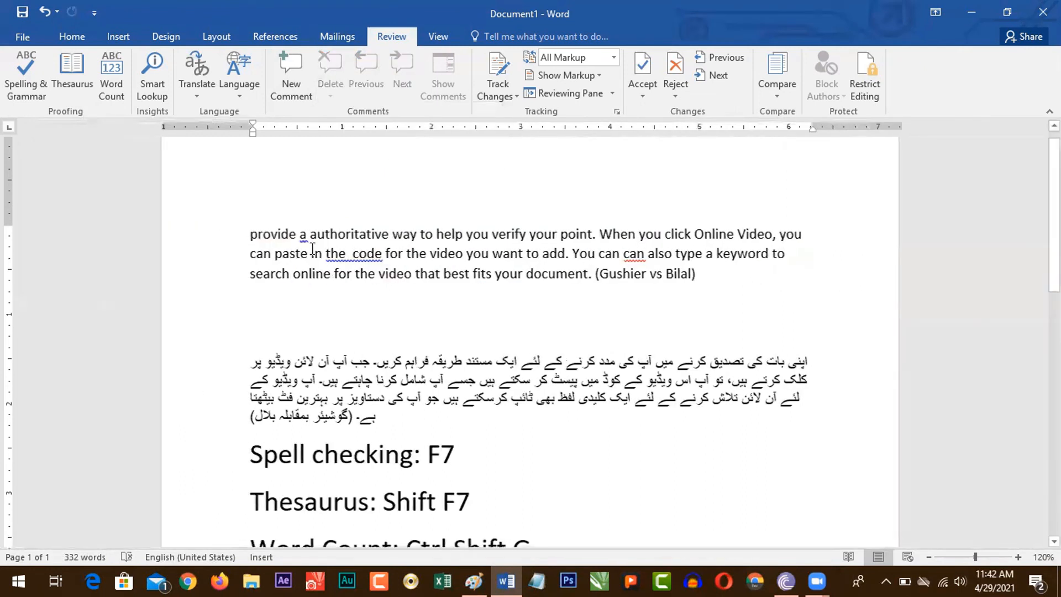
Step: Add an empty comment to "provide" and write the enlarged line "Insert Comment: Ctrl Alt M" below the first paragraph
{"action": "double_click", "coordinate": [279, 239]}
{"action": "key", "text": "ctrl+alt+m"}
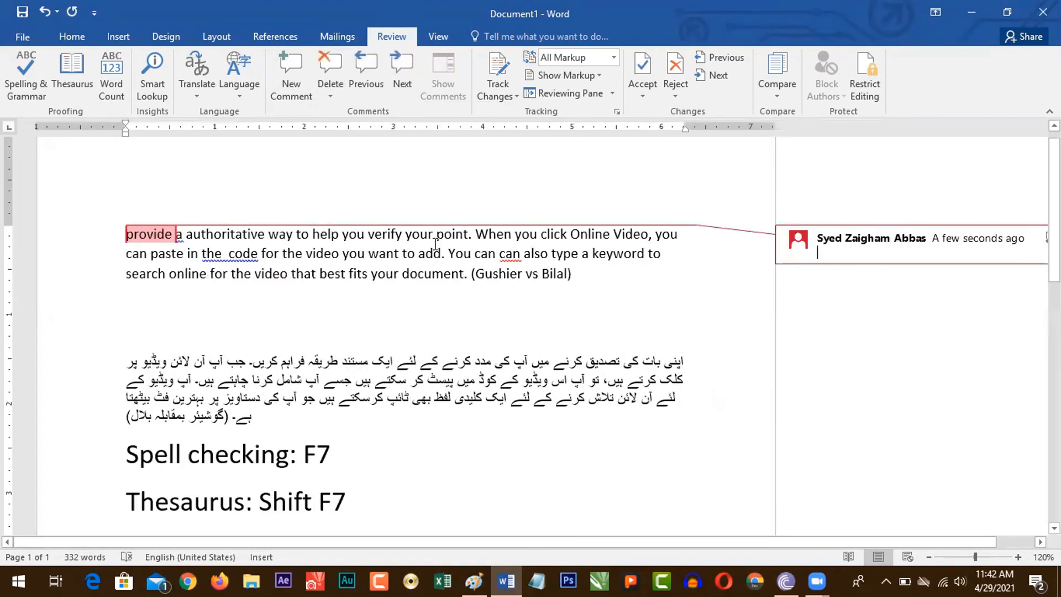
{"action": "left_click", "coordinate": [607, 285]}
{"action": "key", "text": "Return"}
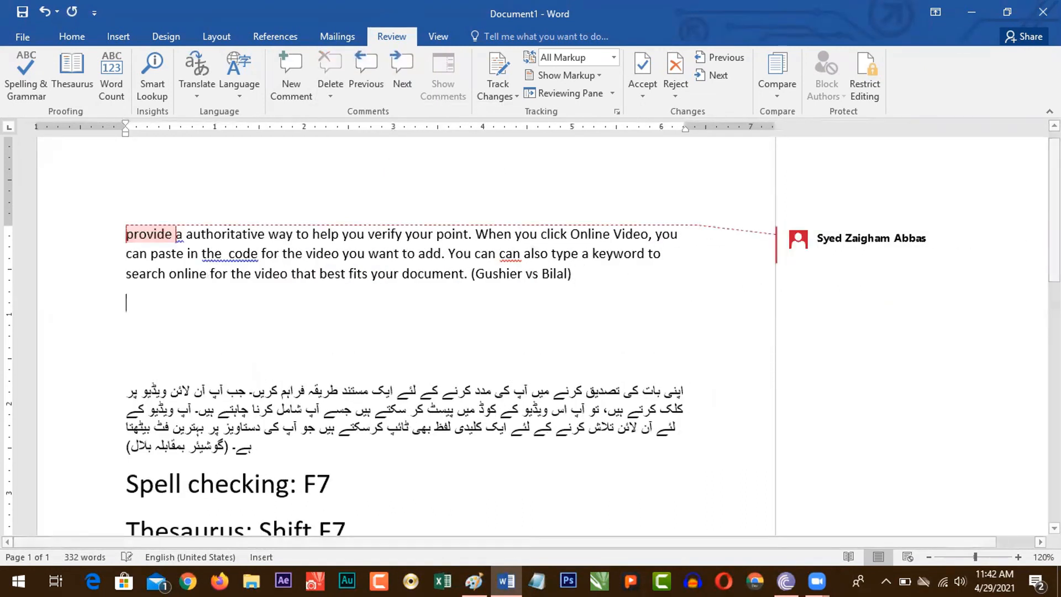
{"action": "key", "text": "ctrl+bracketright"}
{"action": "key", "text": "ctrl+bracketright"}
{"action": "key", "text": "ctrl+bracketright"}
{"action": "key", "text": "ctrl+bracketright"}
{"action": "key", "text": "ctrl+bracketright"}
{"action": "key", "text": "ctrl+bracketright"}
{"action": "key", "text": "ctrl+bracketright"}
{"action": "key", "text": "ctrl+bracketright"}
{"action": "key", "text": "ctrl+bracketright"}
{"action": "key", "text": "ctrl+bracketright"}
{"action": "key", "text": "ctrl+bracketright"}
{"action": "key", "text": "ctrl+bracketright"}
{"action": "key", "text": "ctrl+bracketright"}
{"action": "key", "text": "ctrl+bracketright"}
{"action": "key", "text": "ctrl+bracketright"}
{"action": "key", "text": "ctrl+bracketright"}
{"action": "key", "text": "ctrl+bracketright"}
{"action": "type", "text": "Insert Comment: "}
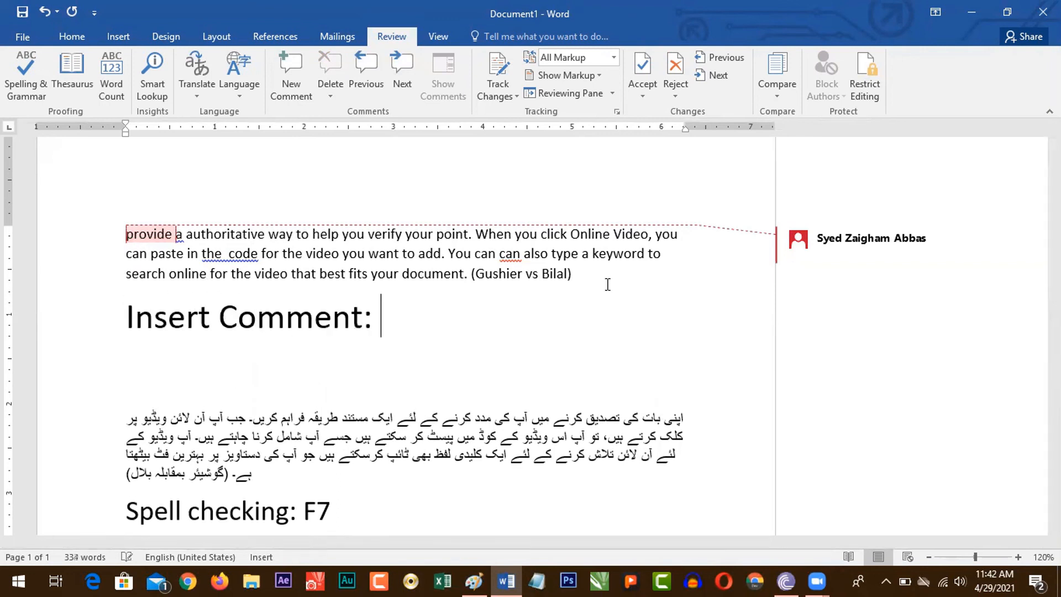
{"action": "type", "text": "Ctrl Alt M"}
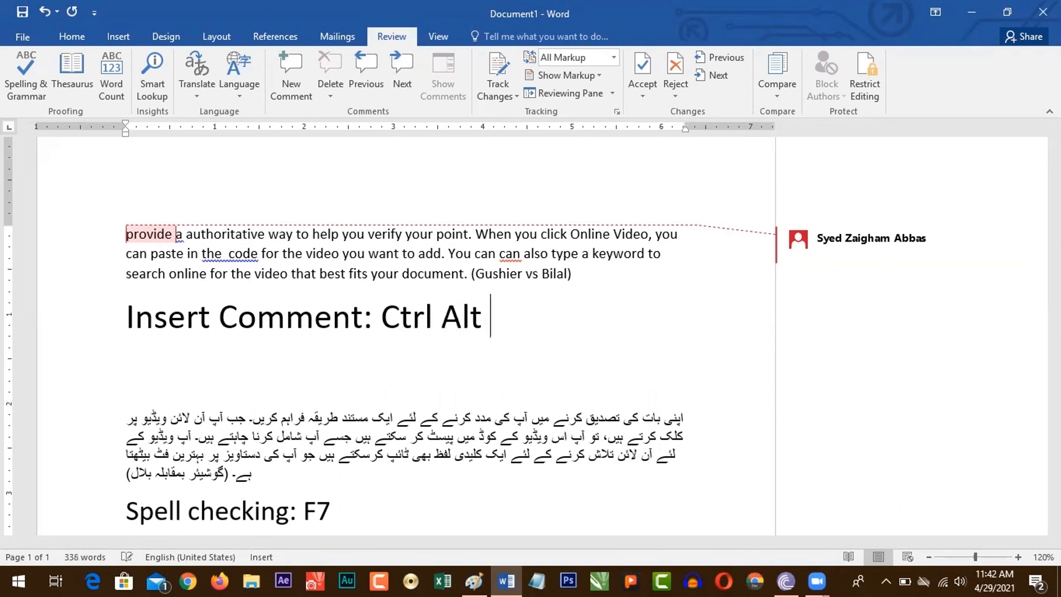